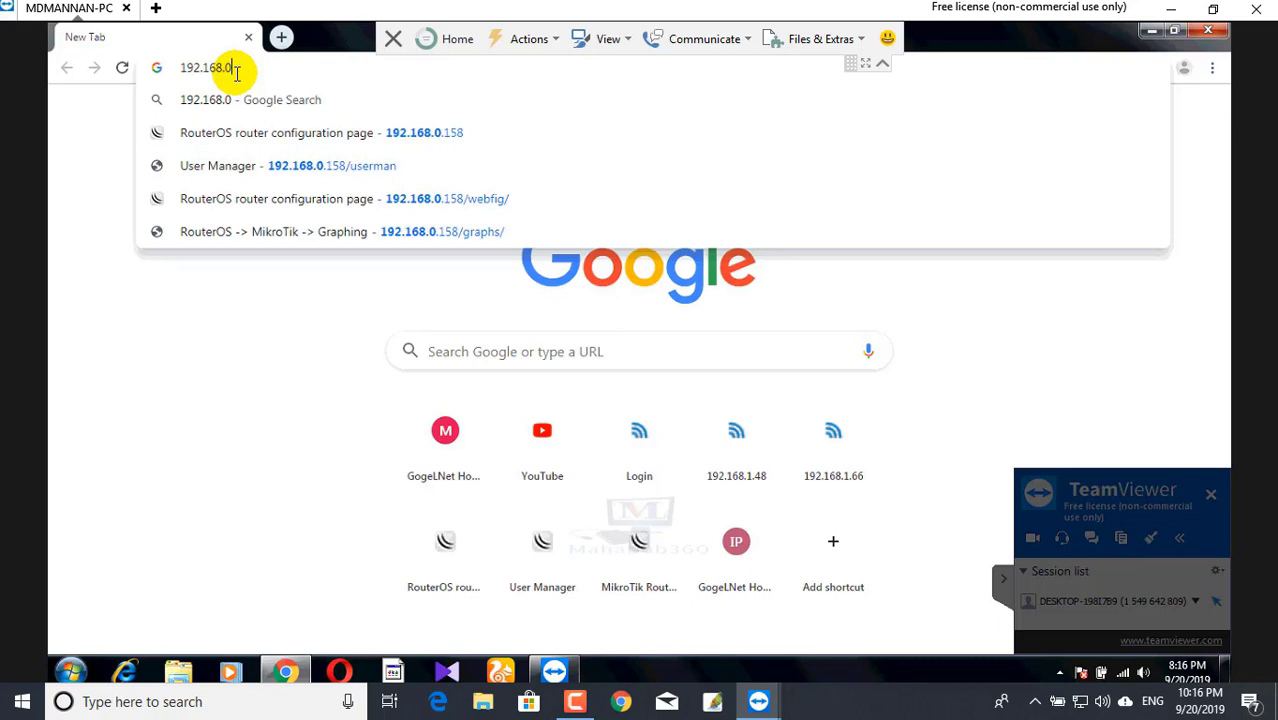
# - Correct the address to 192.168.1.20 and load the NanoStation's airOS login page
pyautogui.press('BackSpace')
pyautogui.press('BackSpace')
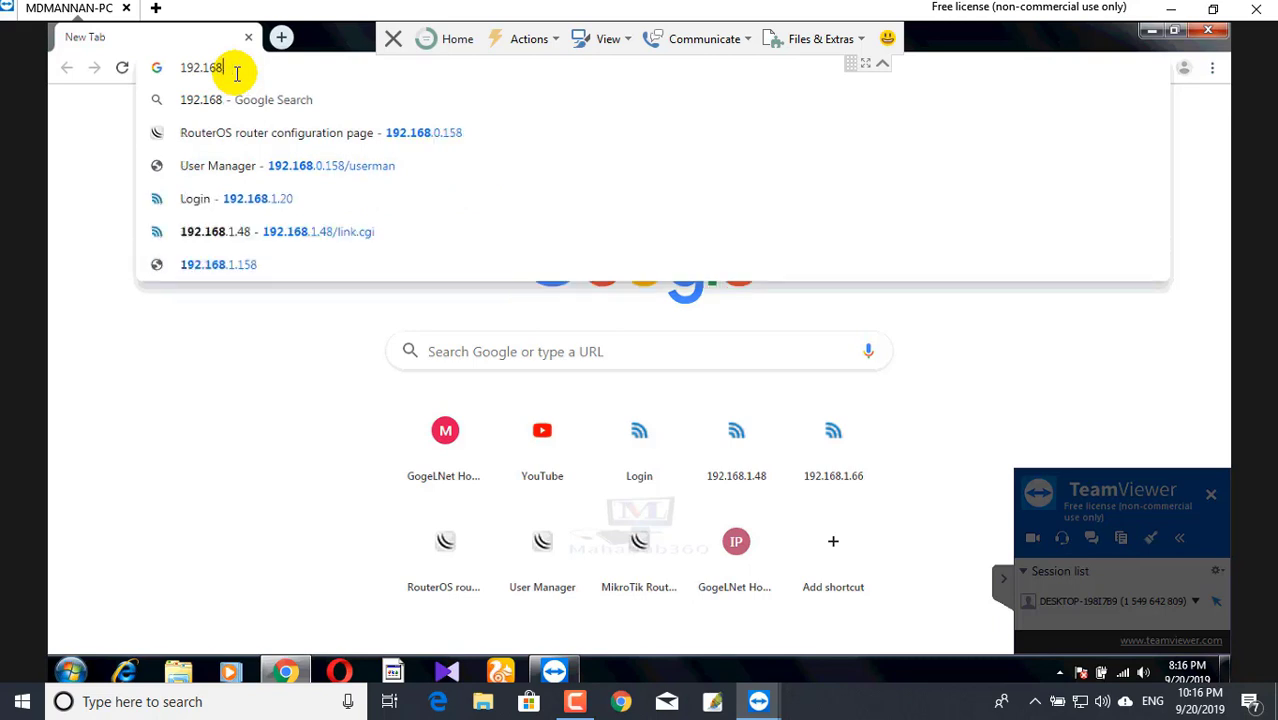
pyautogui.write('1.20')
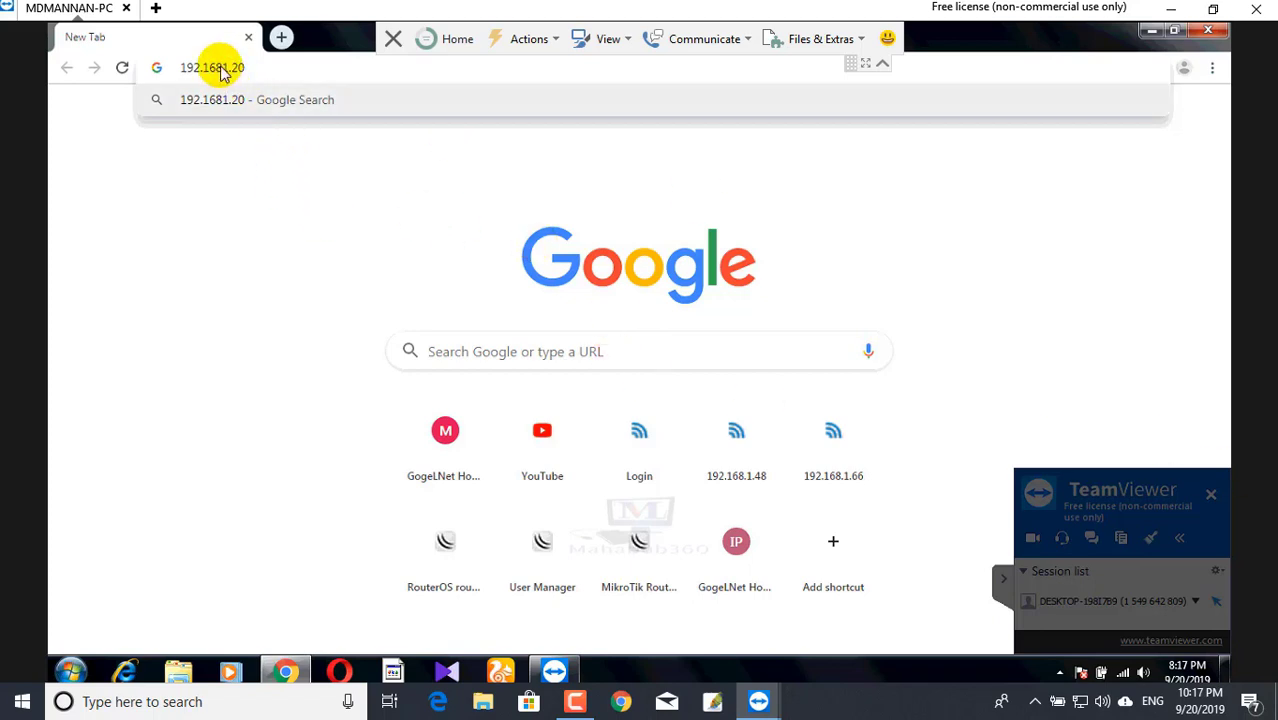
pyautogui.click(223, 67)
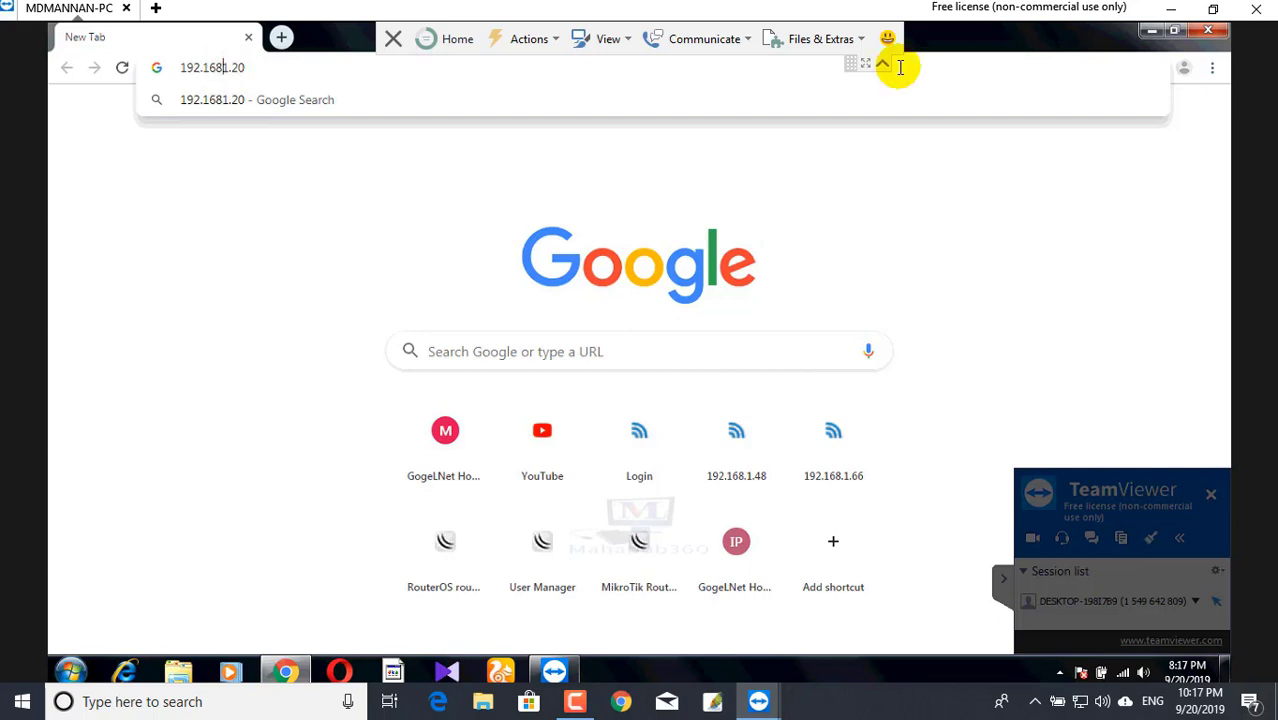
pyautogui.write('.')
pyautogui.press('Return')
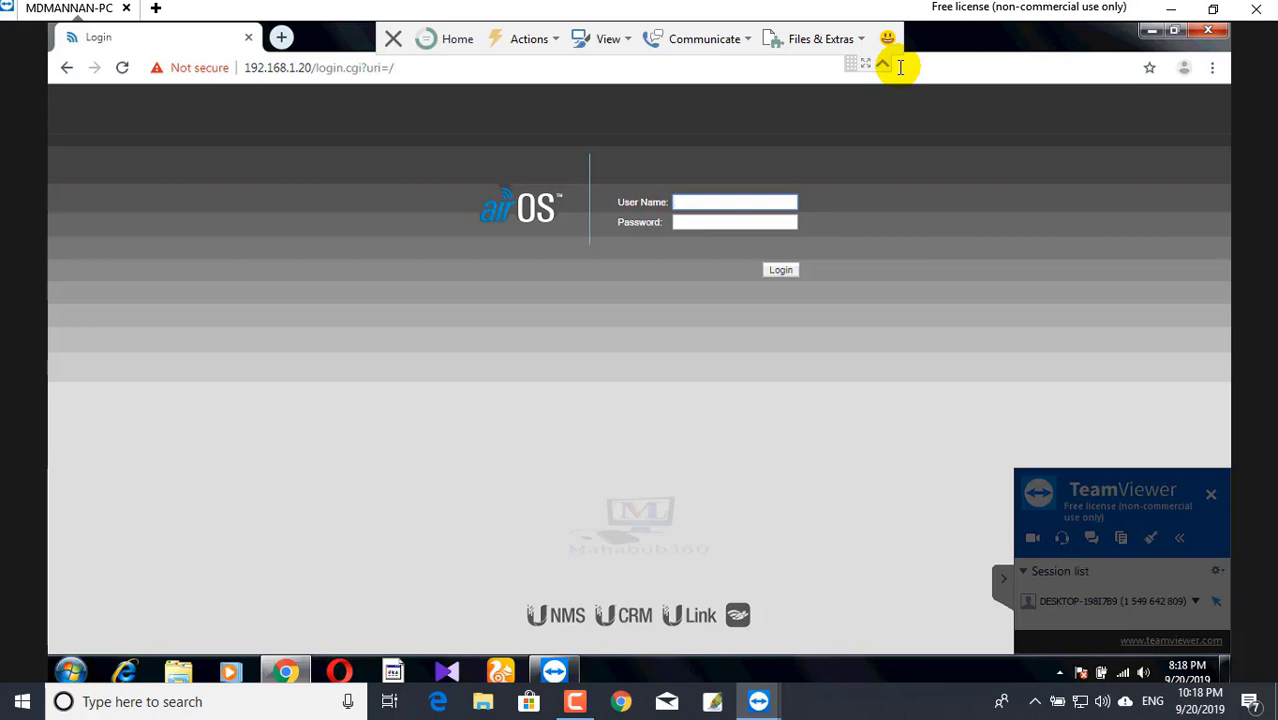
# - Log in as user ubnt with the admin password and scroll through the Main status page
pyautogui.write('u')
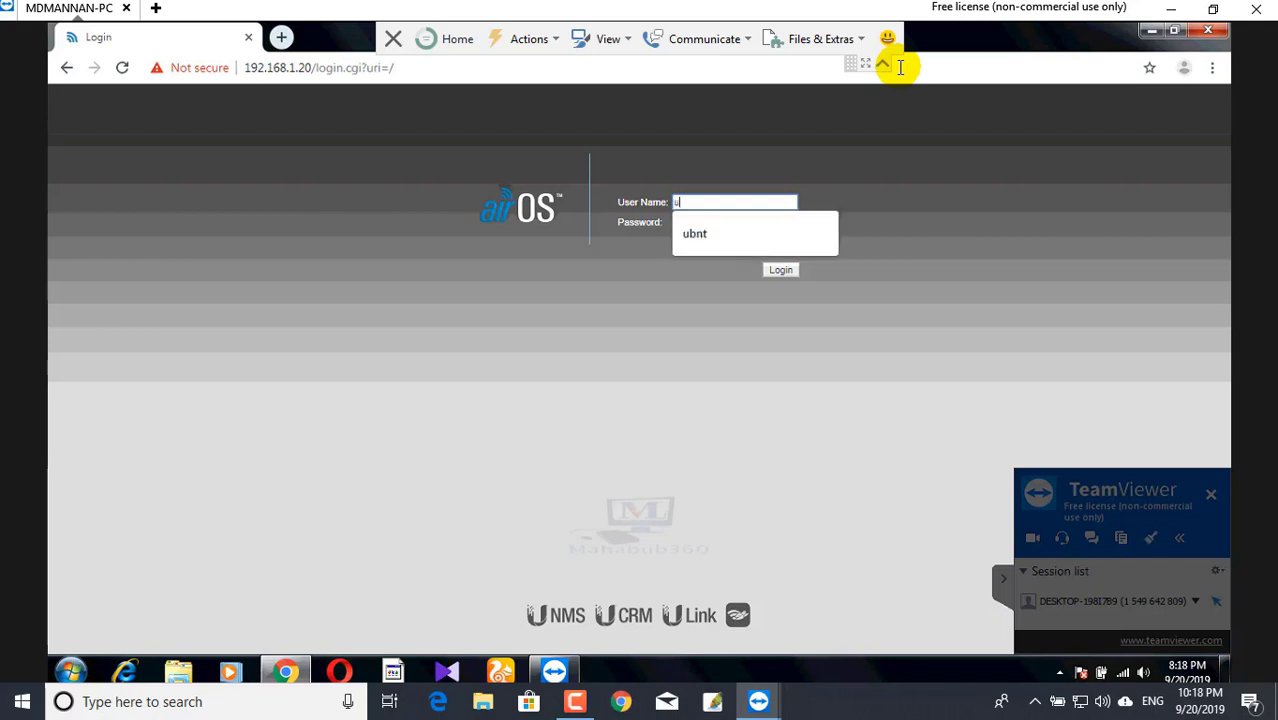
pyautogui.write('bnt')
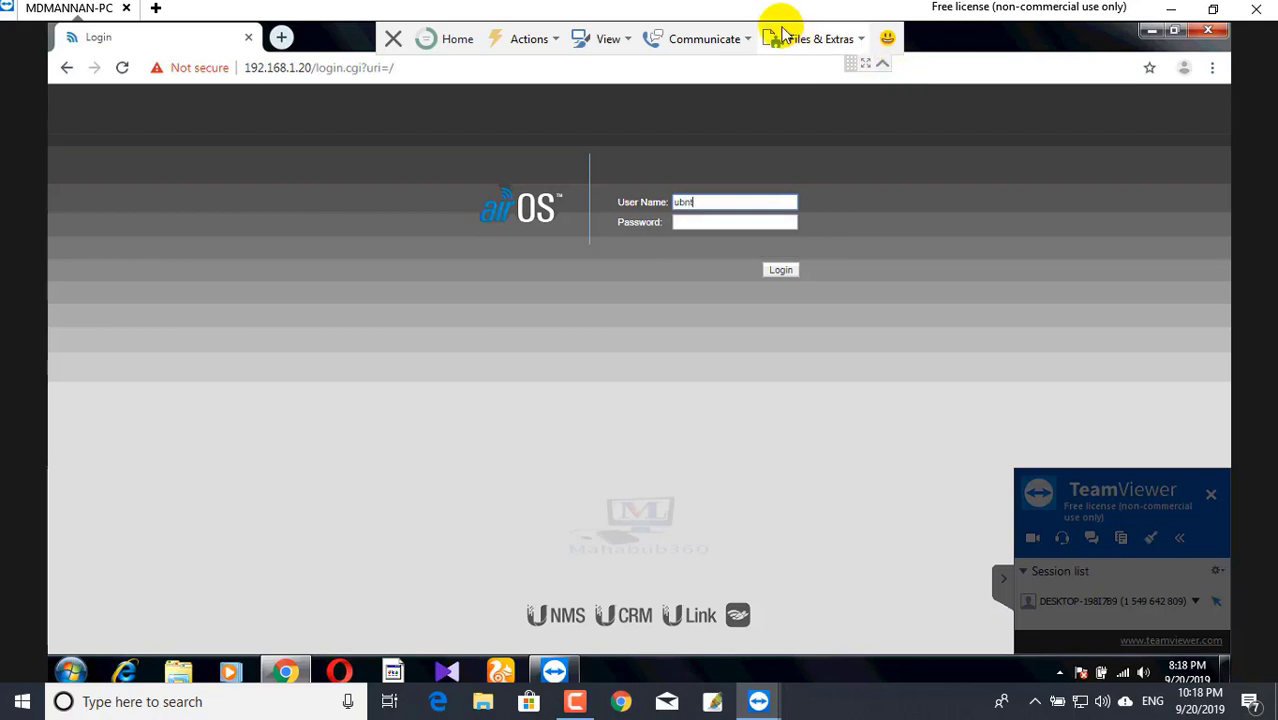
pyautogui.click(689, 222)
pyautogui.write('u')
pyautogui.click(689, 222)
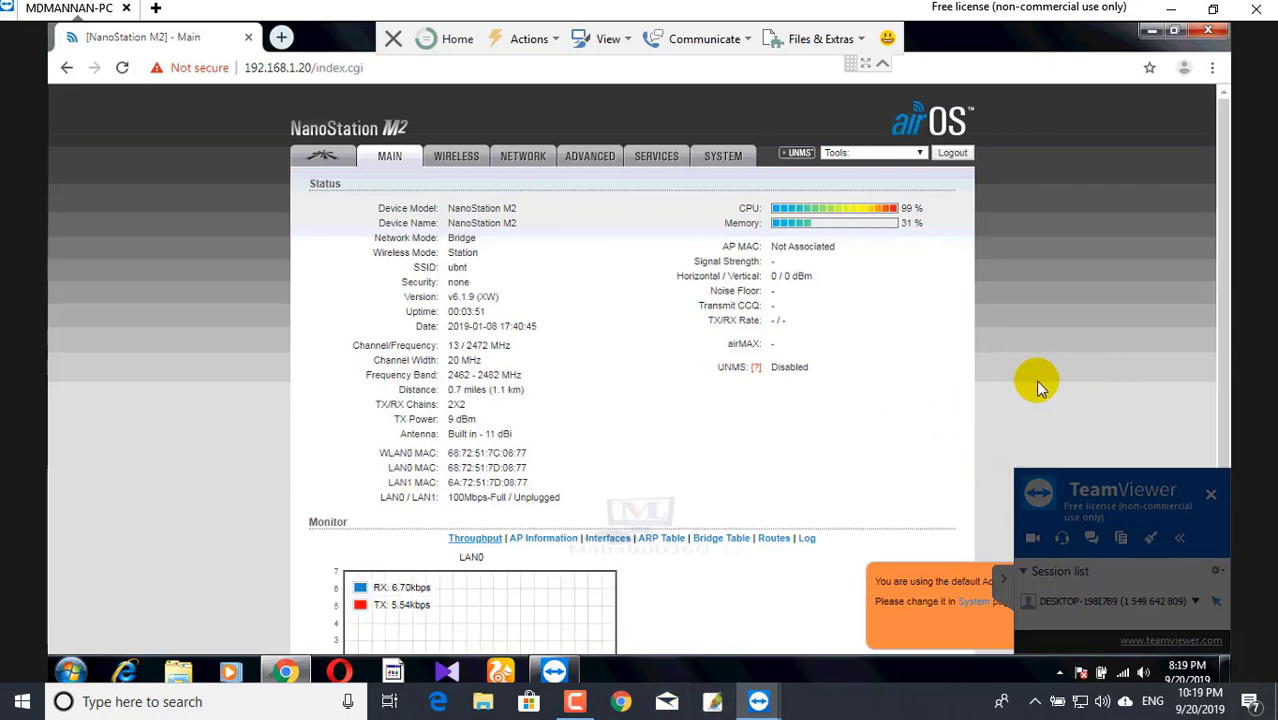
pyautogui.scroll(-3, 985, 520)
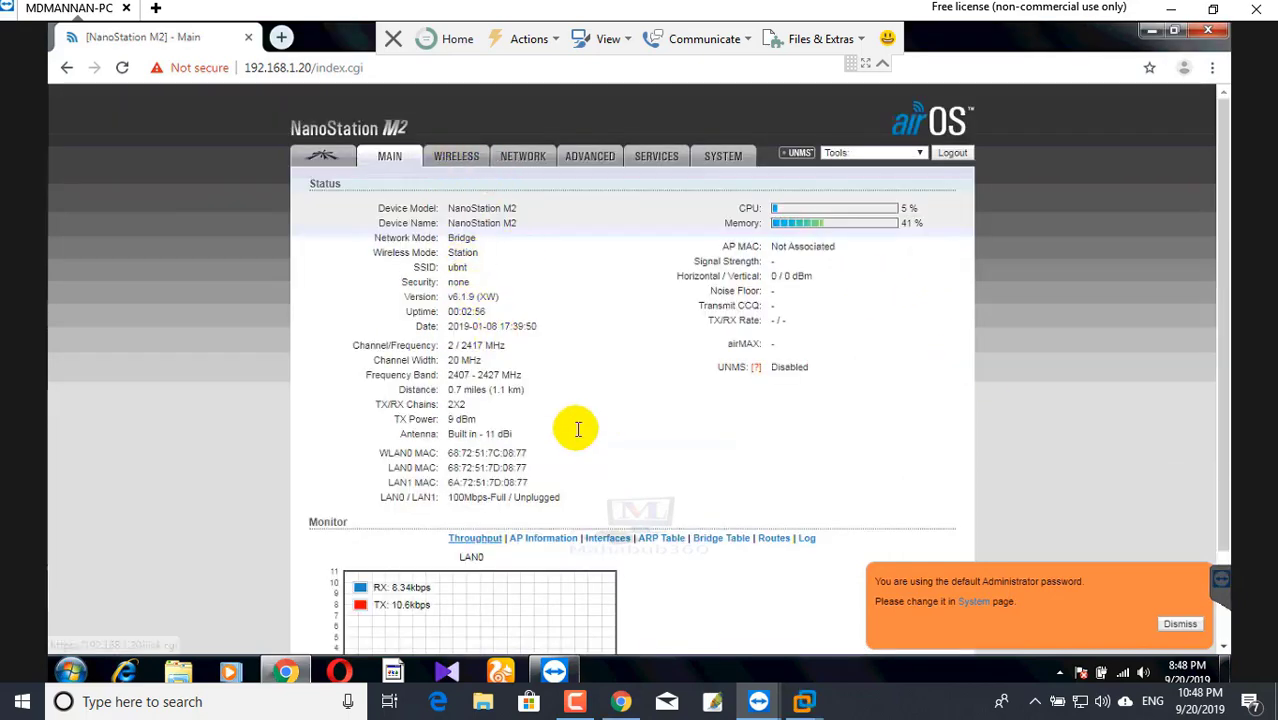
pyautogui.scroll(-3, 578, 438)
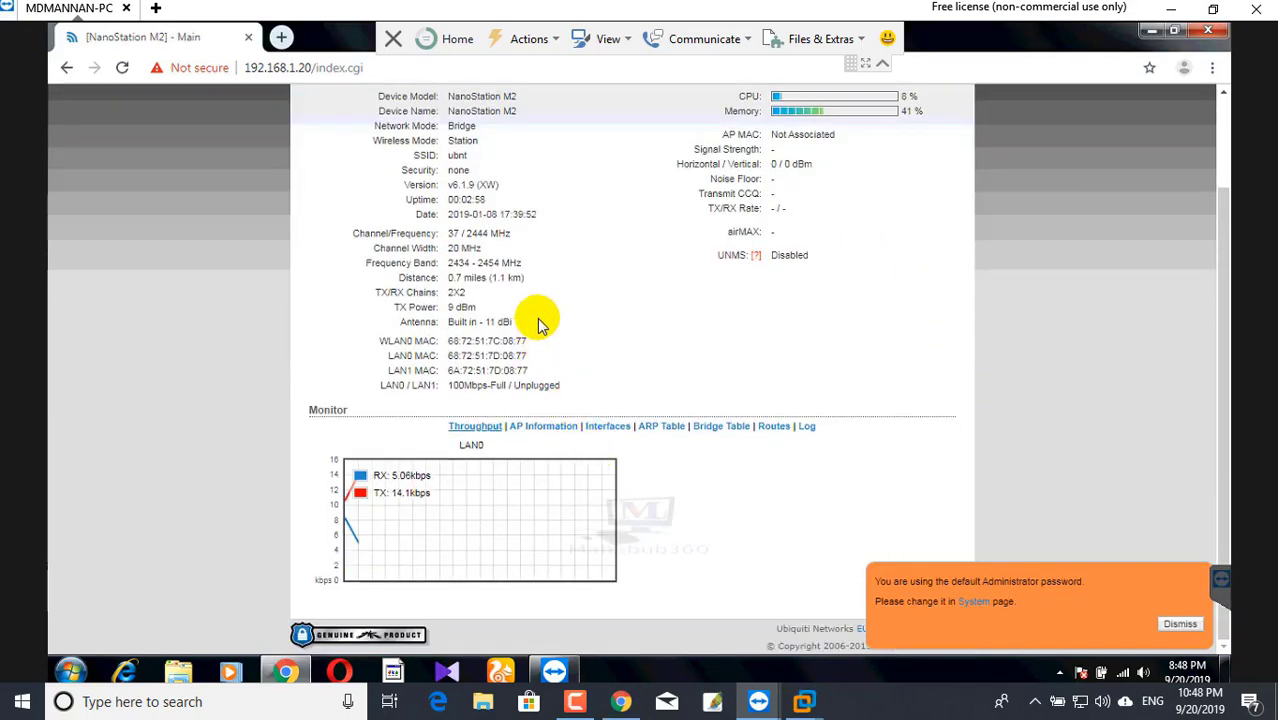
pyautogui.scroll(3, 542, 320)
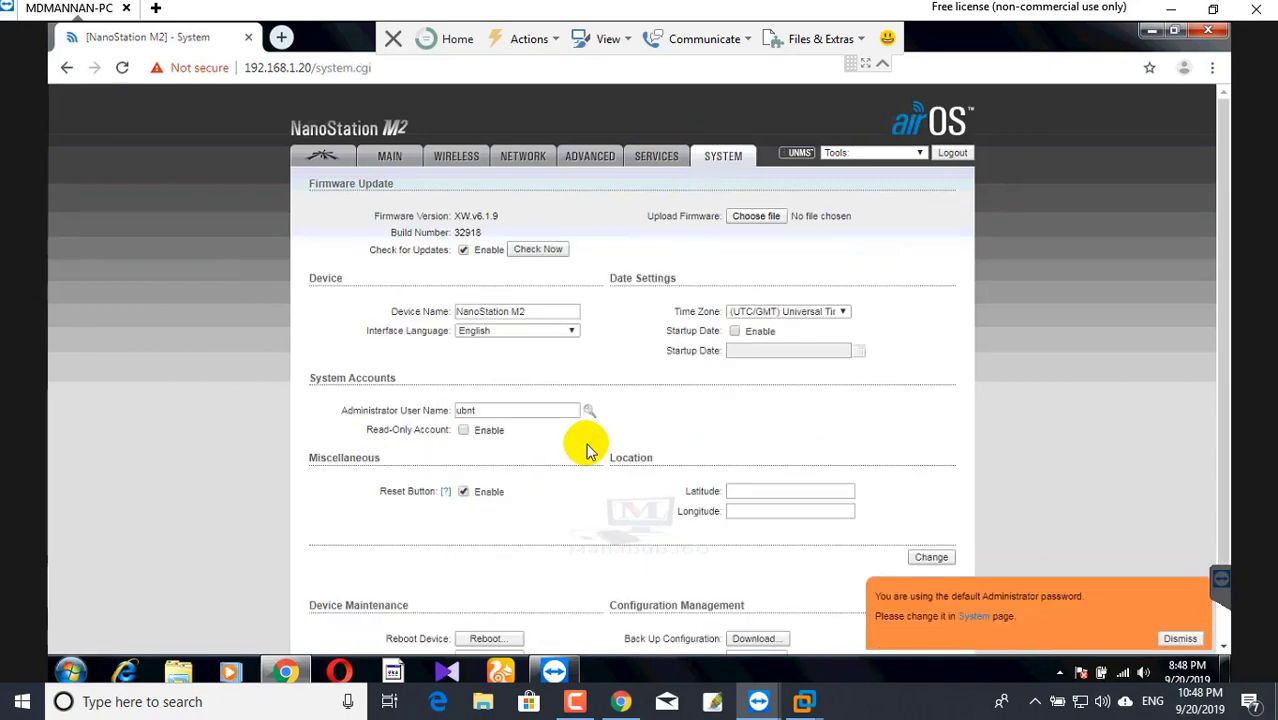
# - Enter and confirm a new administrator password on the System tab, then save and apply it
pyautogui.click(481, 410)
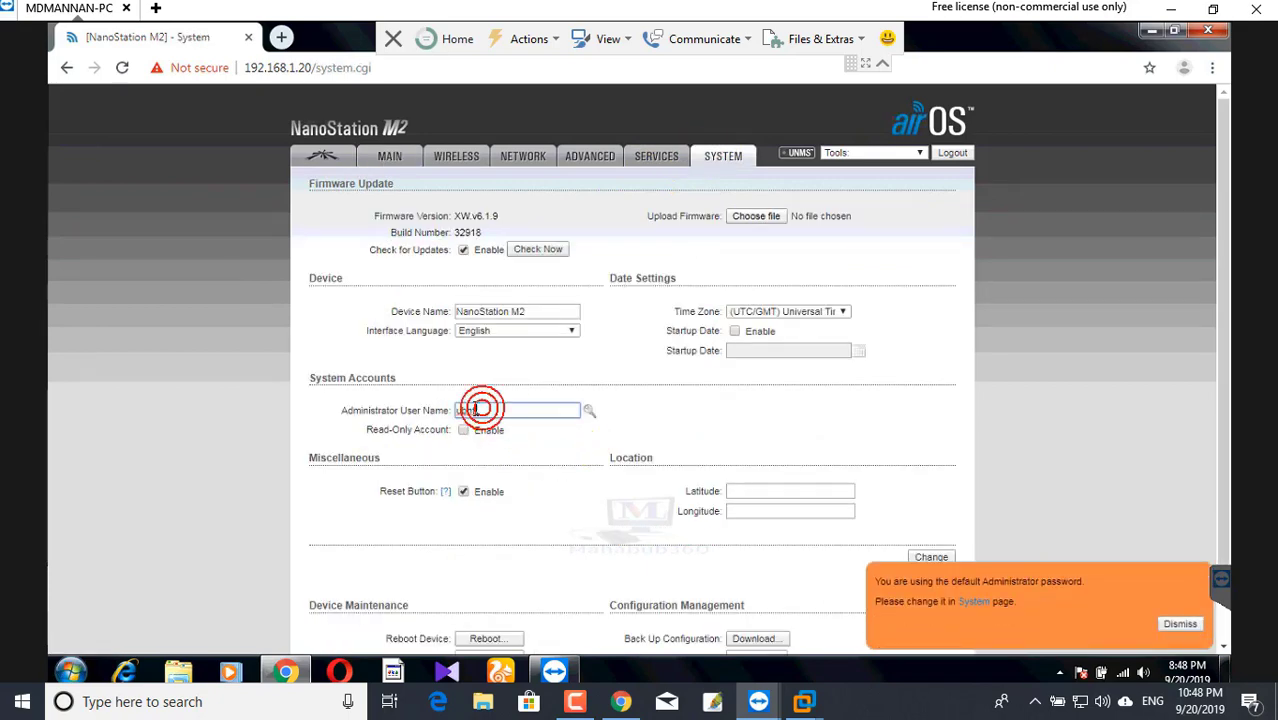
pyautogui.click(587, 410)
pyautogui.click(484, 428)
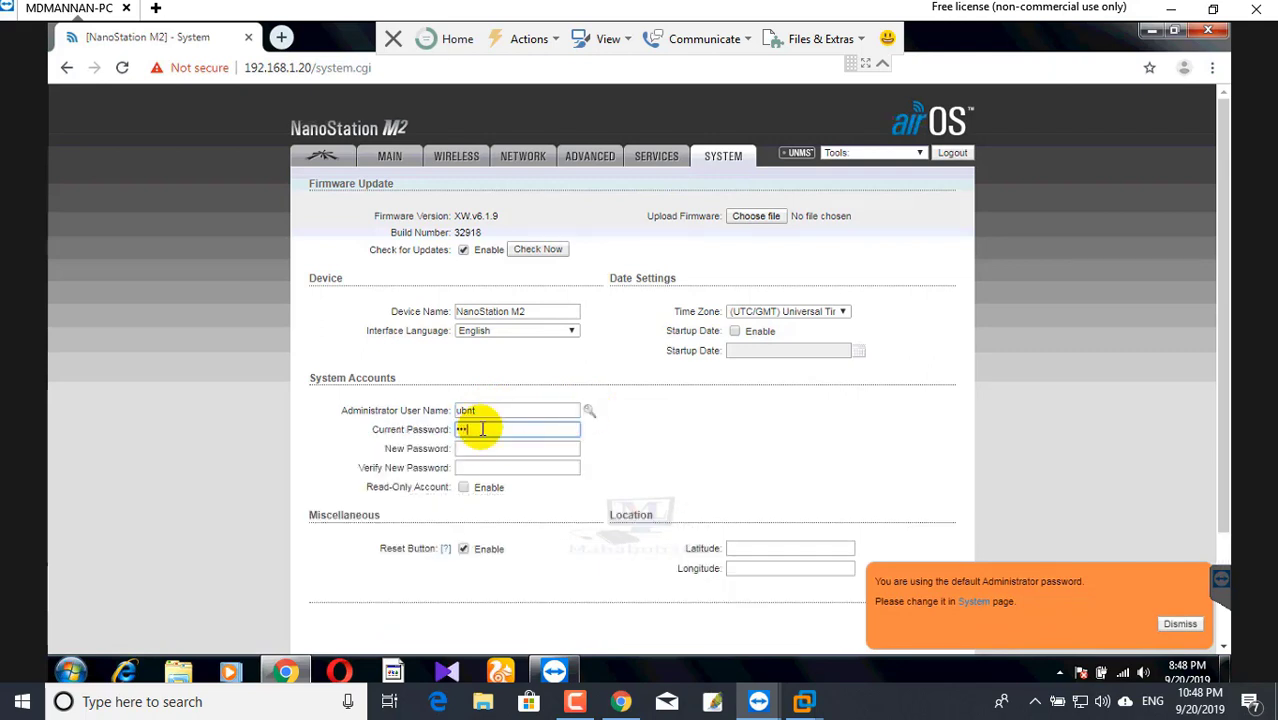
pyautogui.click(468, 448)
pyautogui.write('********')
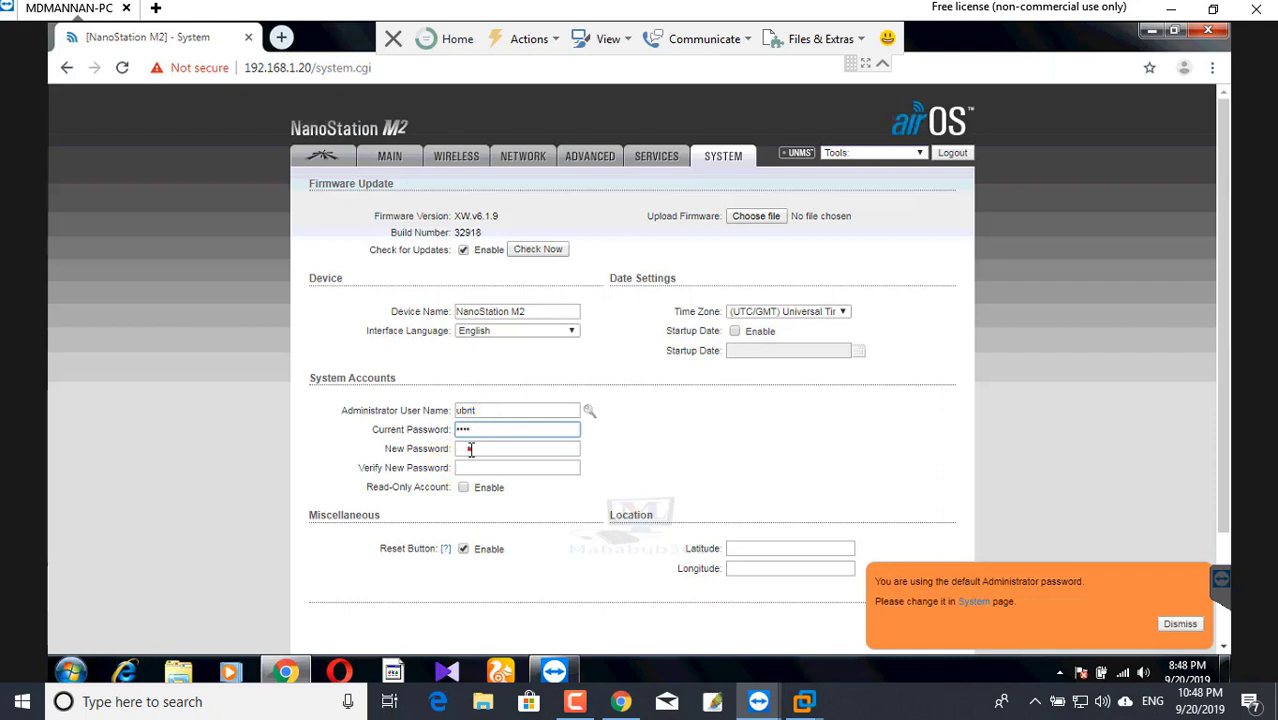
pyautogui.press('Tab')
pyautogui.write('********')
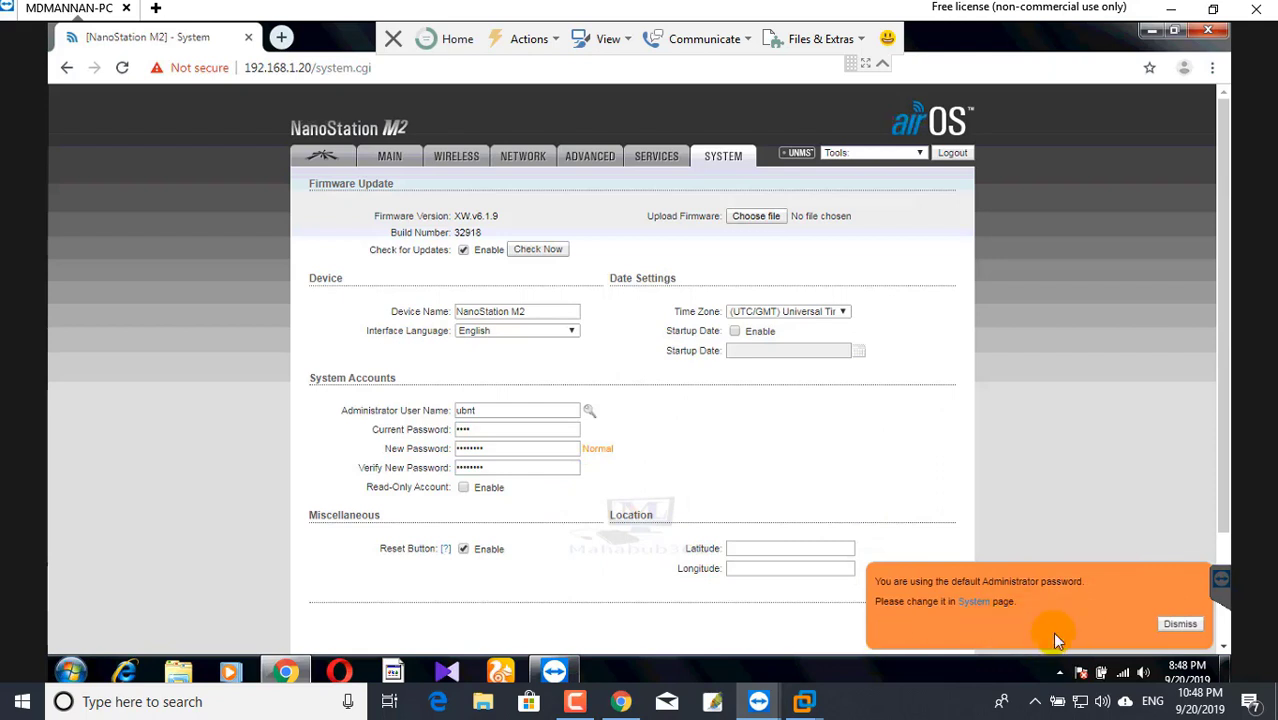
pyautogui.click(1182, 625)
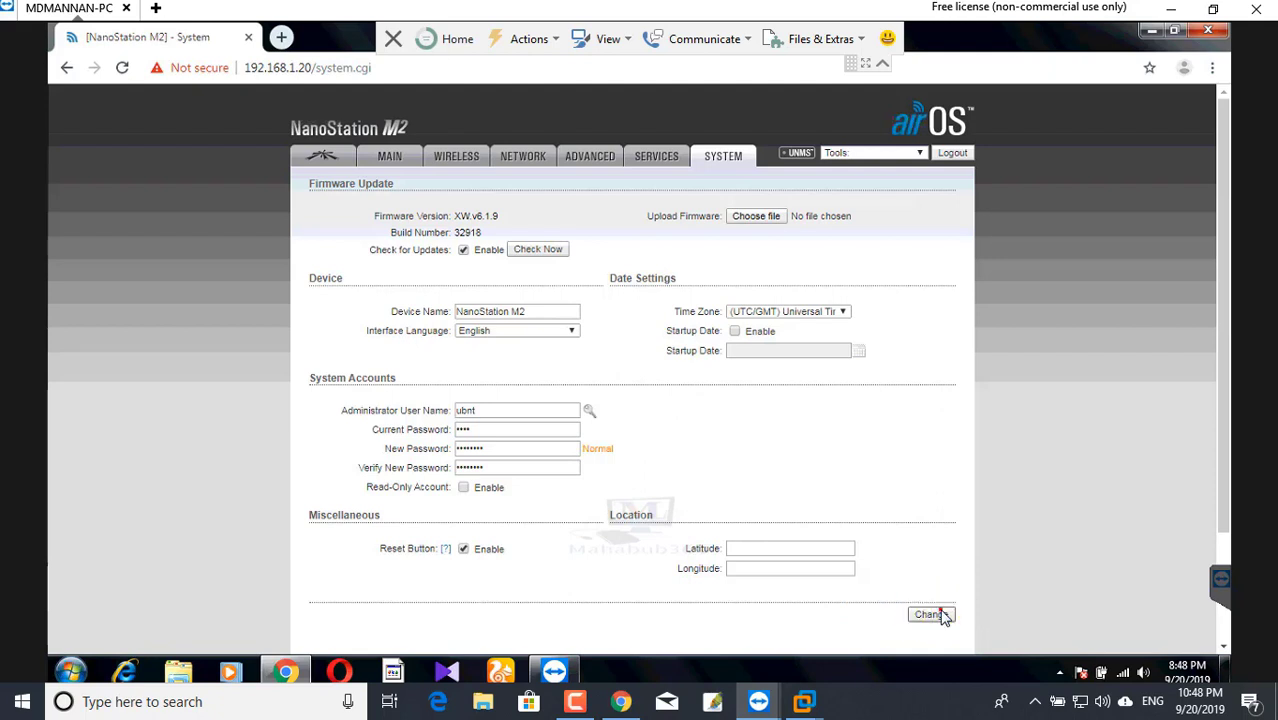
pyautogui.click(931, 614)
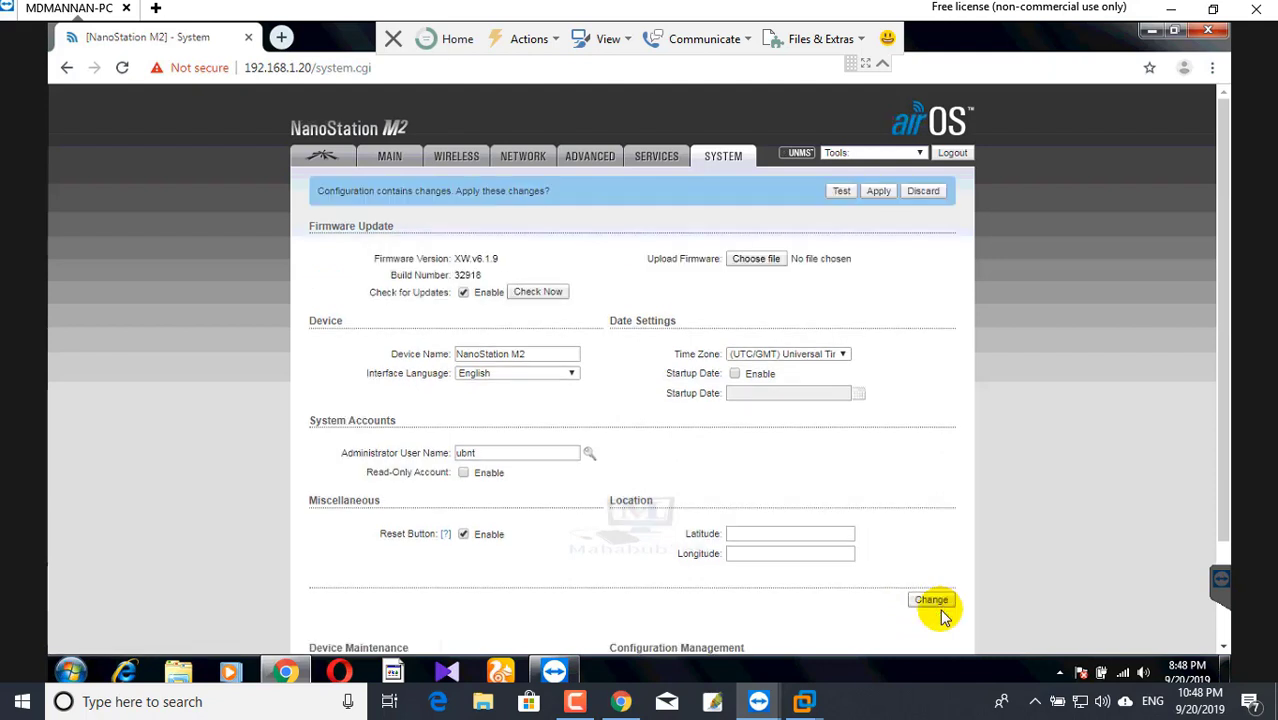
pyautogui.click(878, 193)
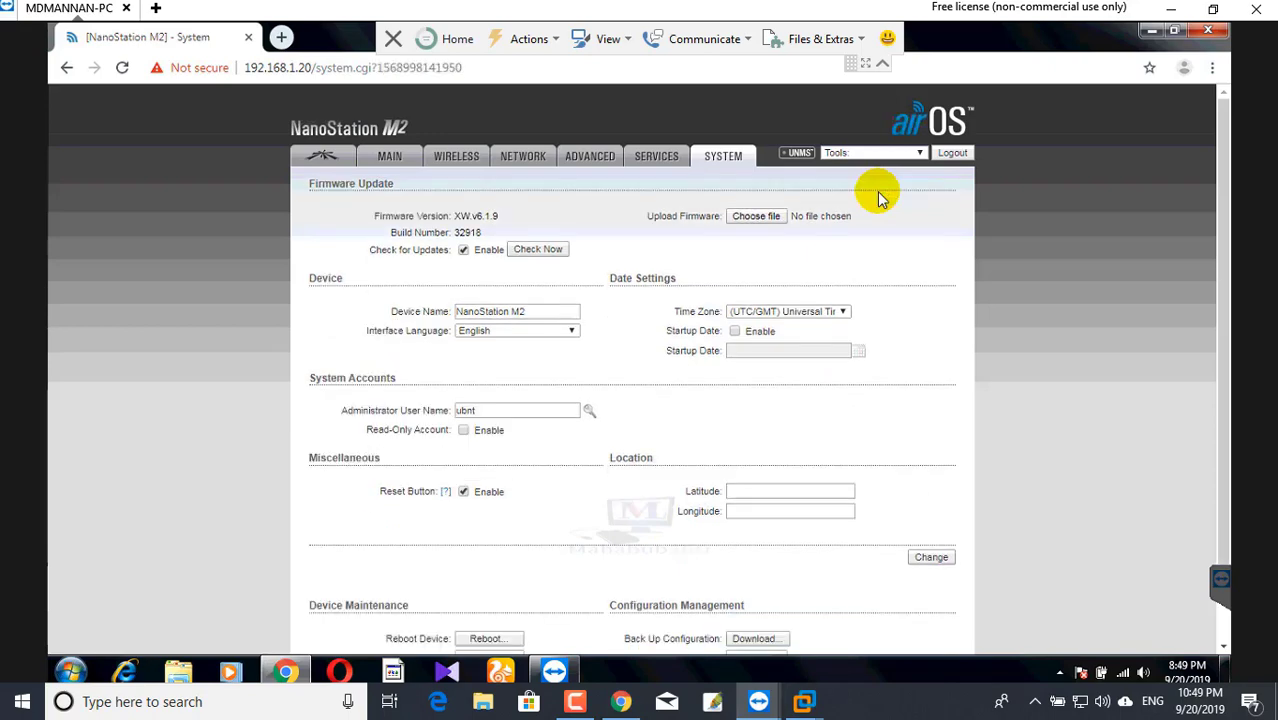
# - On the Network tab, change the management IP address to 192.168.1.10
pyautogui.click(510, 158)
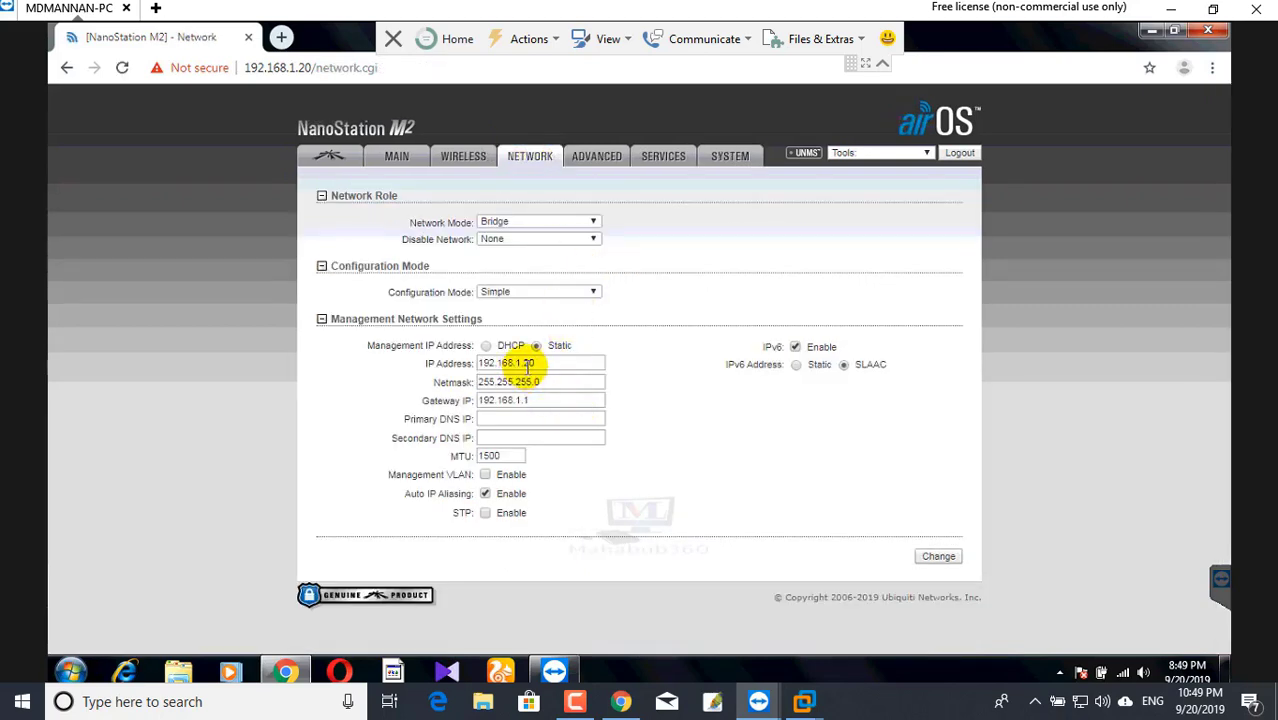
pyautogui.moveTo(603, 366); pyautogui.dragTo(522, 364)
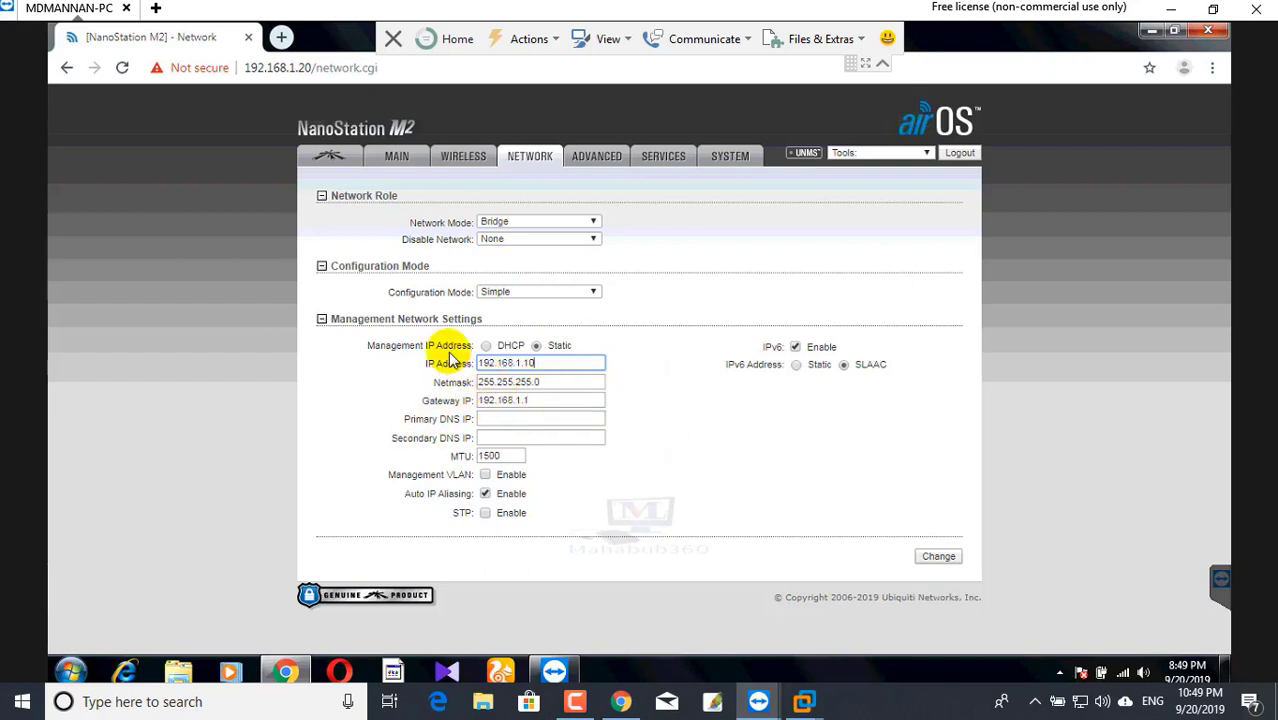
pyautogui.click(930, 556)
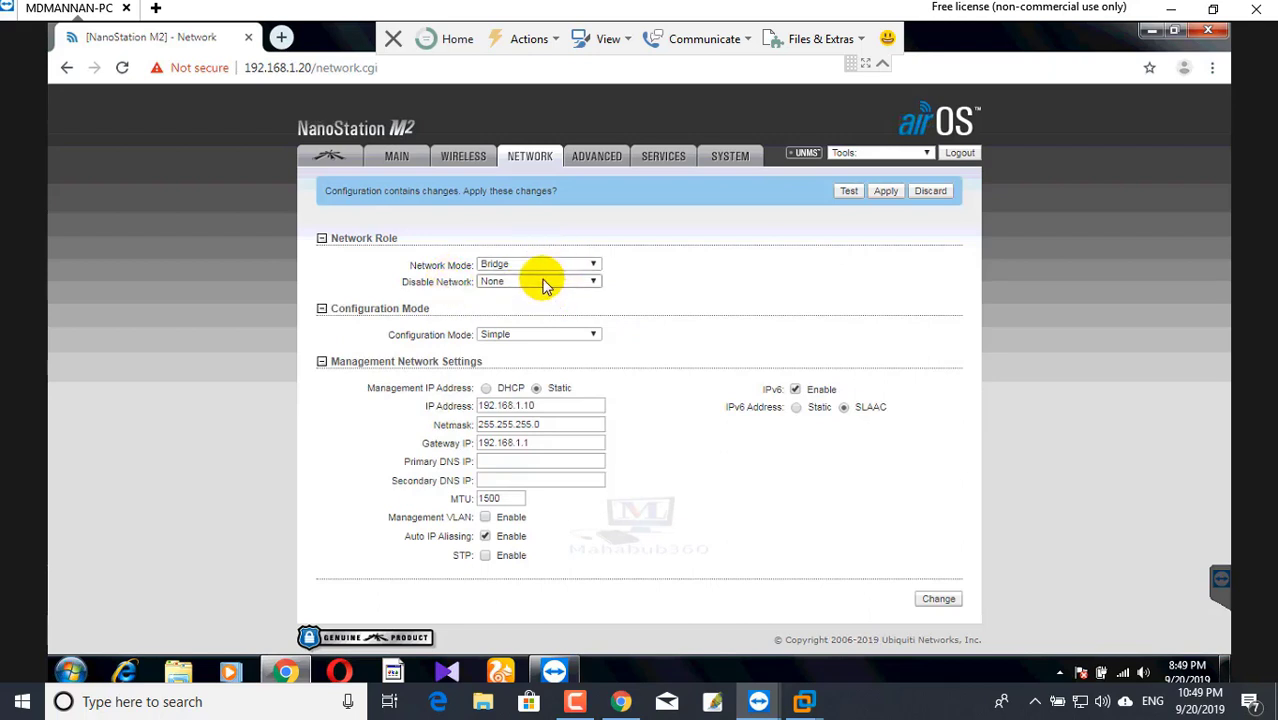
# - Leave no interface disabled, keep Network Mode as Bridge, and apply the configuration
pyautogui.click(530, 281)
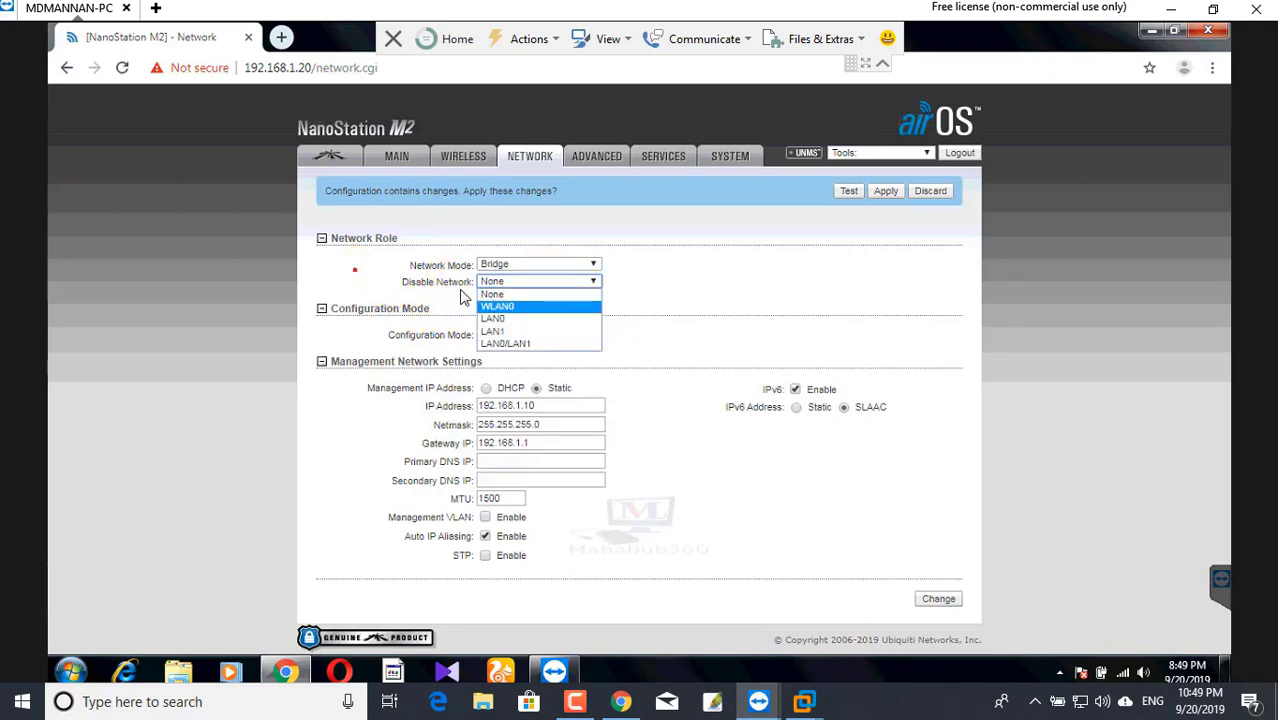
pyautogui.click(368, 276)
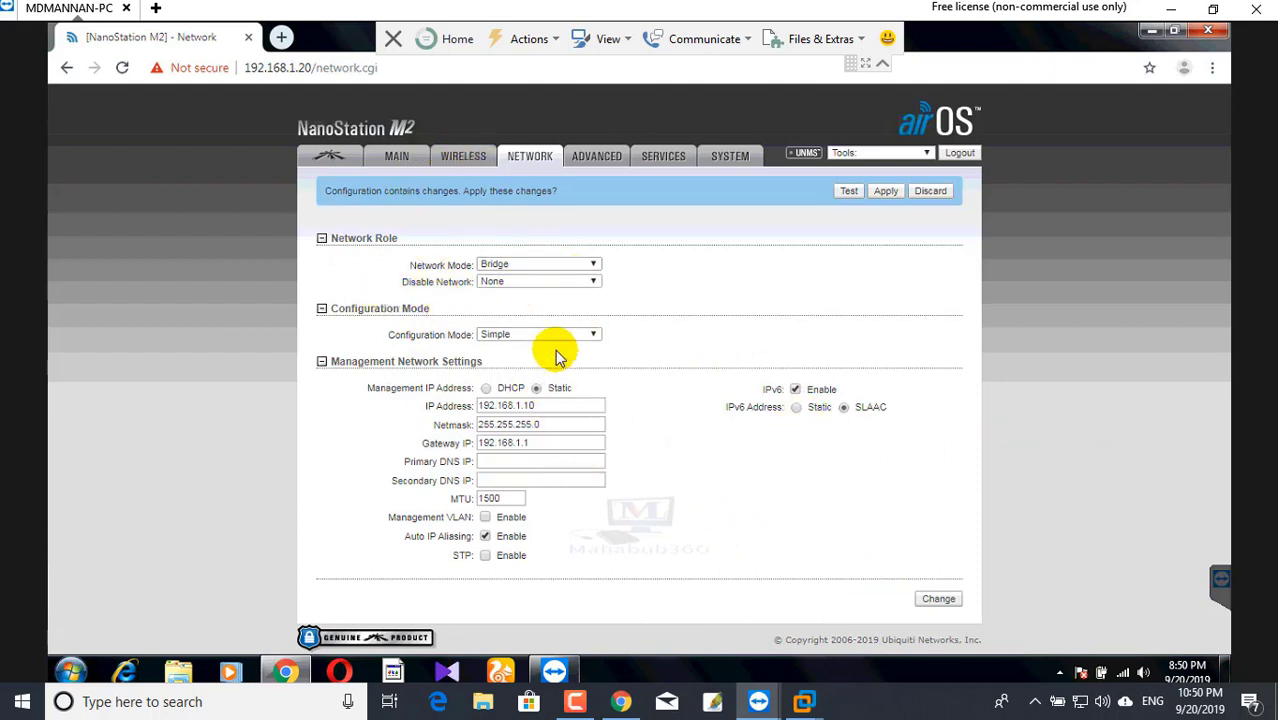
pyautogui.click(514, 264)
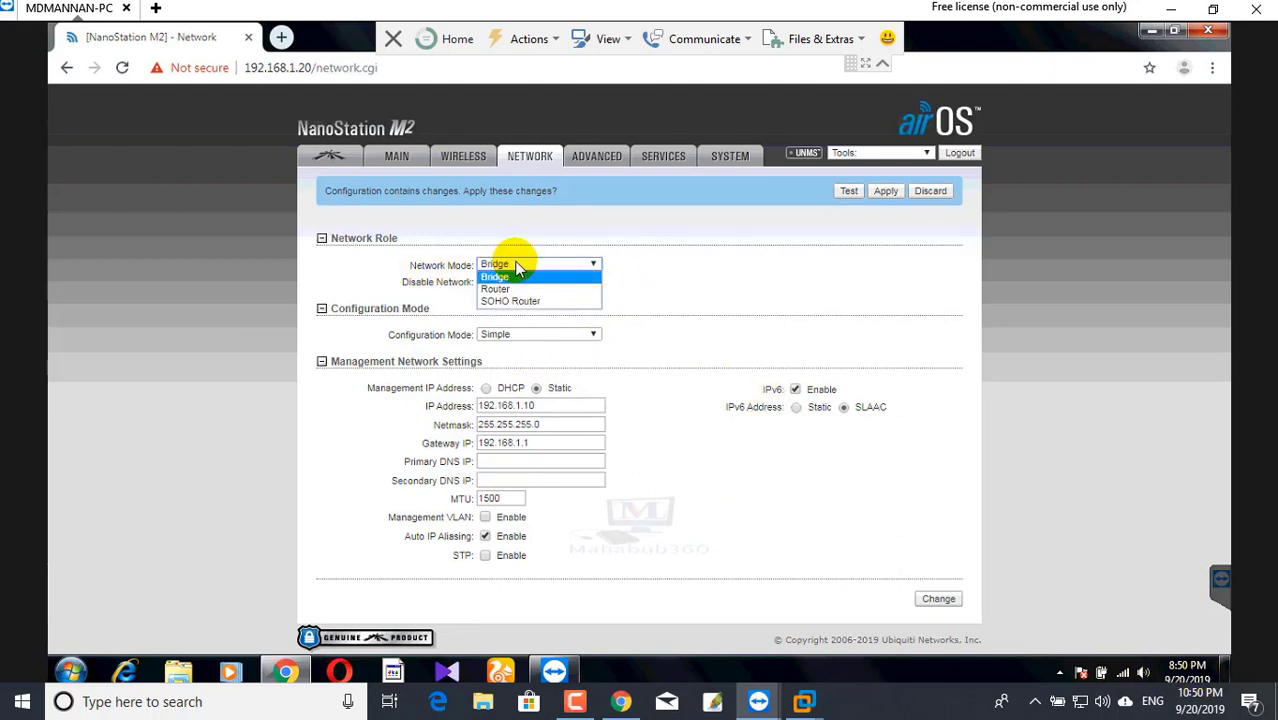
pyautogui.click(514, 263)
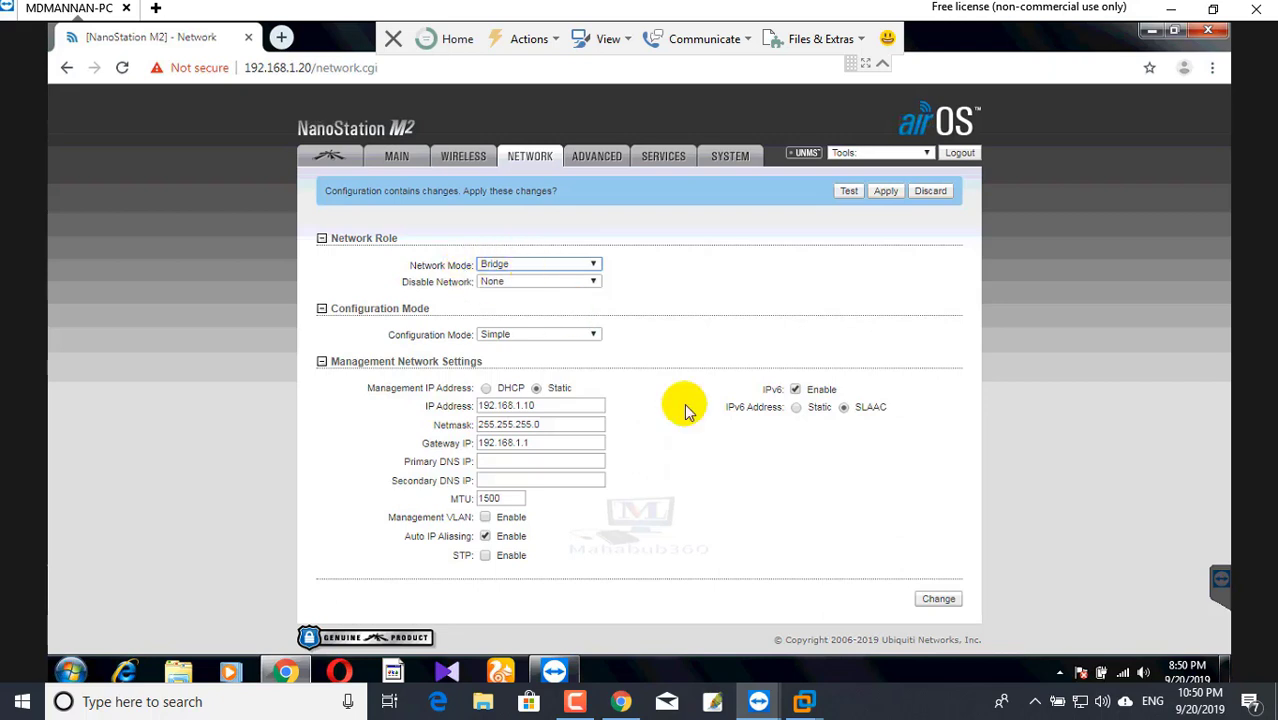
pyautogui.click(945, 603)
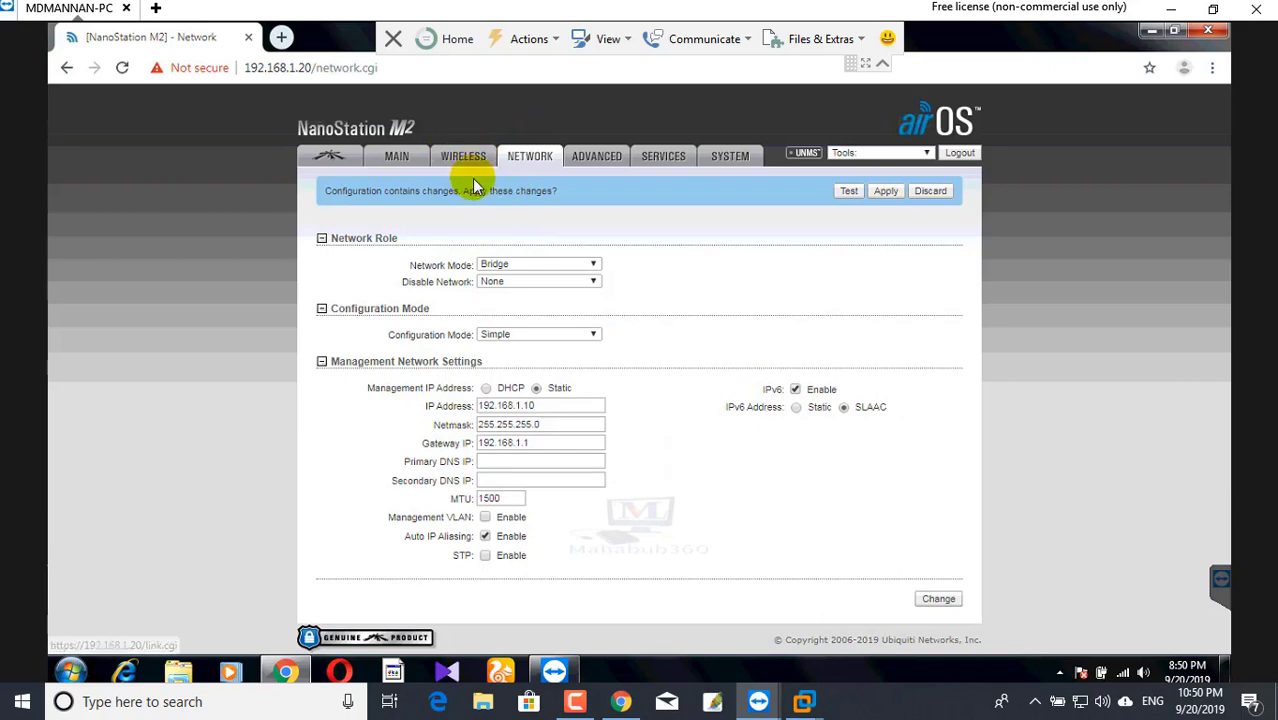
pyautogui.click(887, 190)
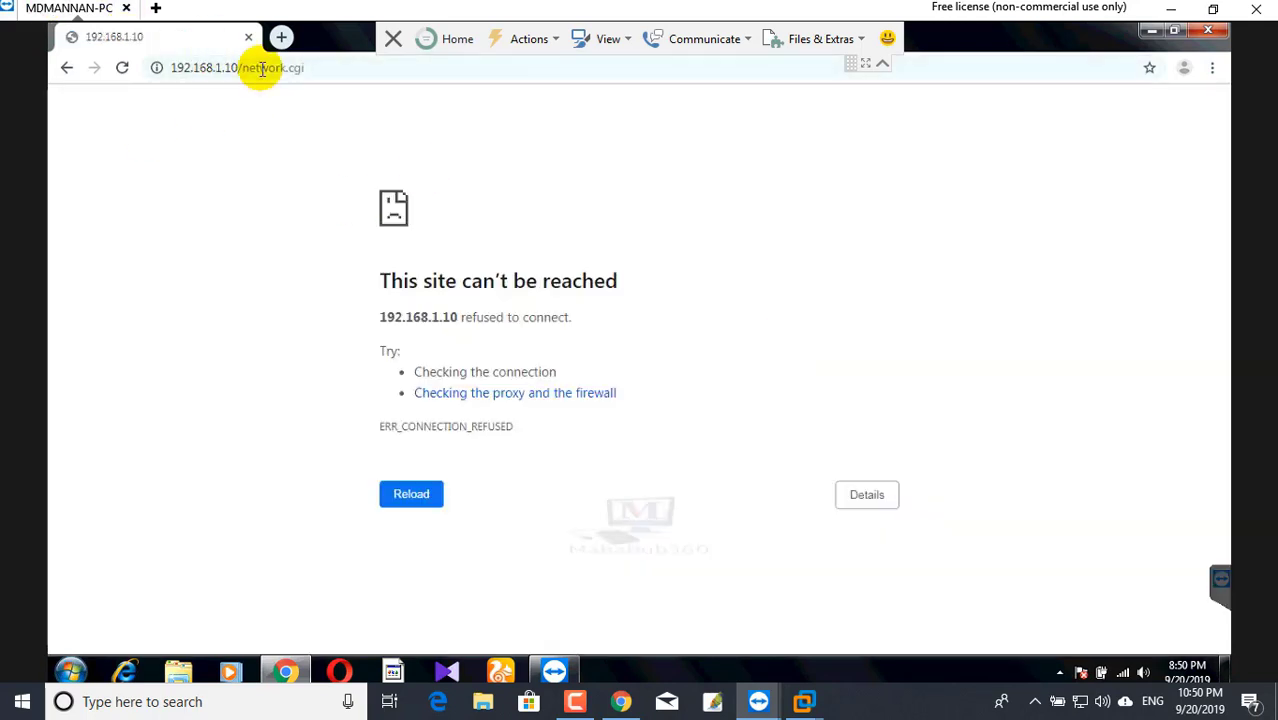
pyautogui.click(249, 67)
pyautogui.doubleClick(292, 70)
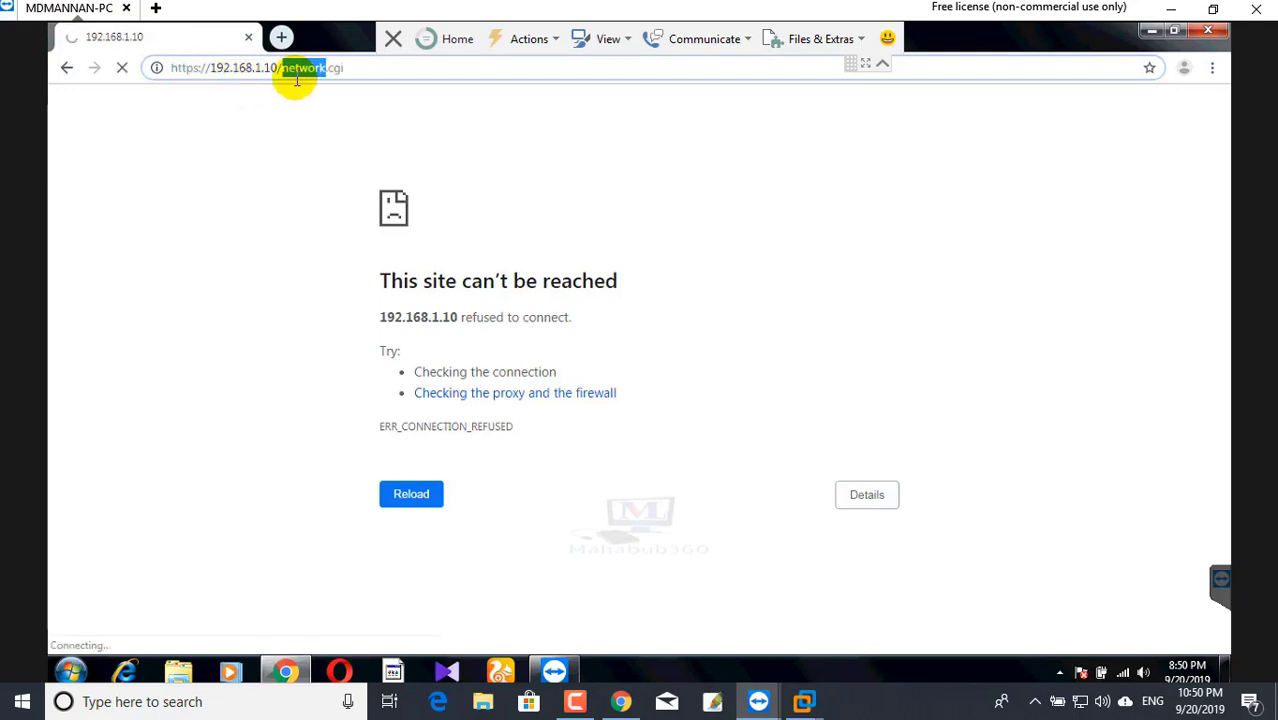
pyautogui.click(279, 67)
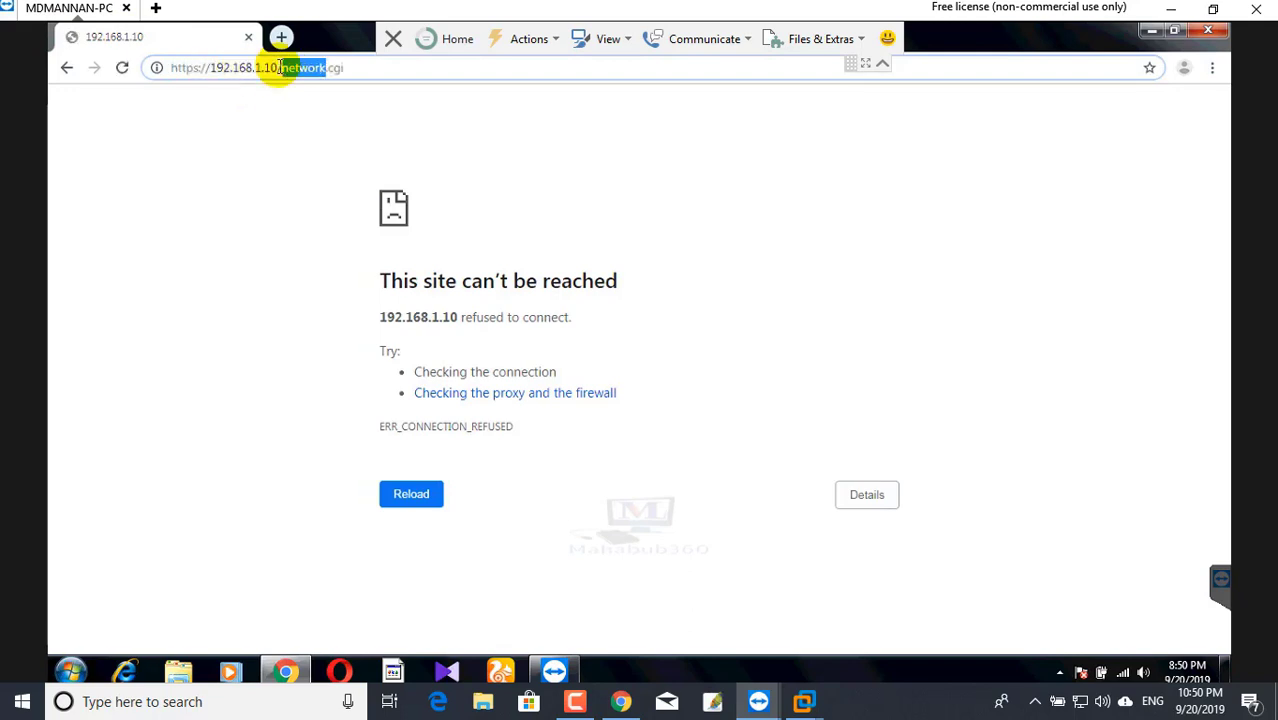
pyautogui.keyDown('shift'); pyautogui.click(494, 88); pyautogui.keyUp('shift')
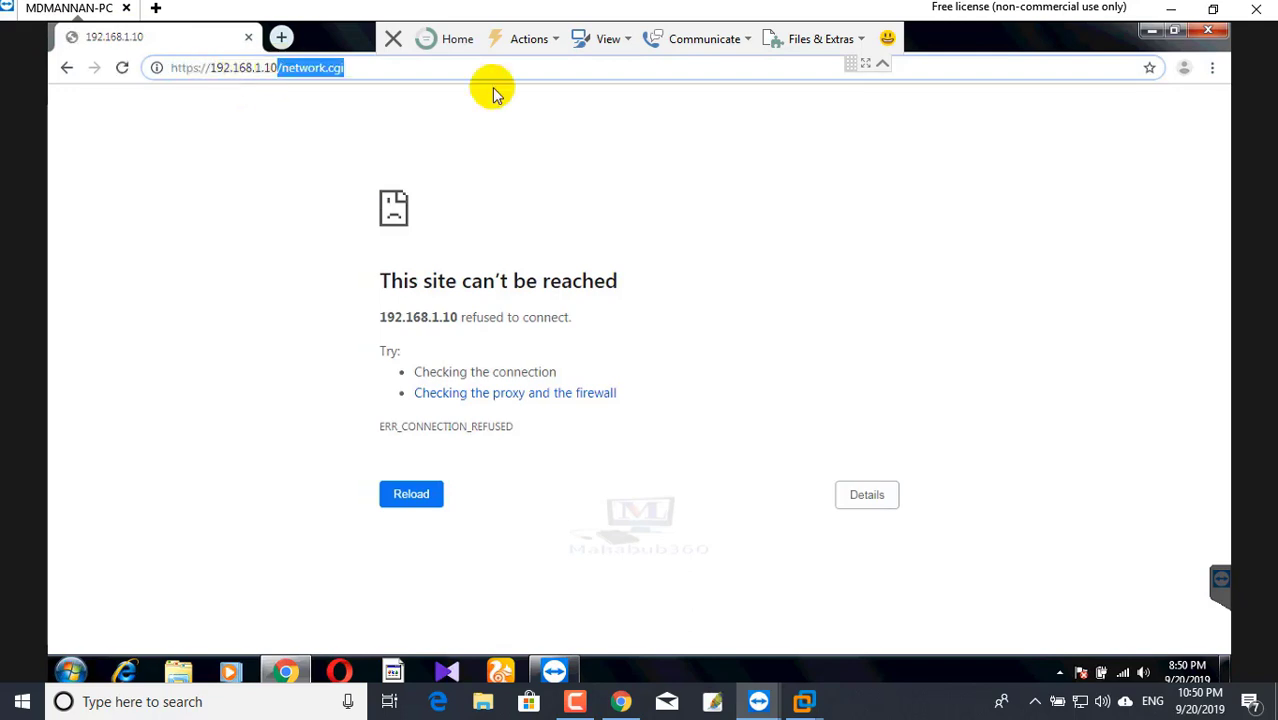
pyautogui.press('BackSpace')
pyautogui.press('Return')
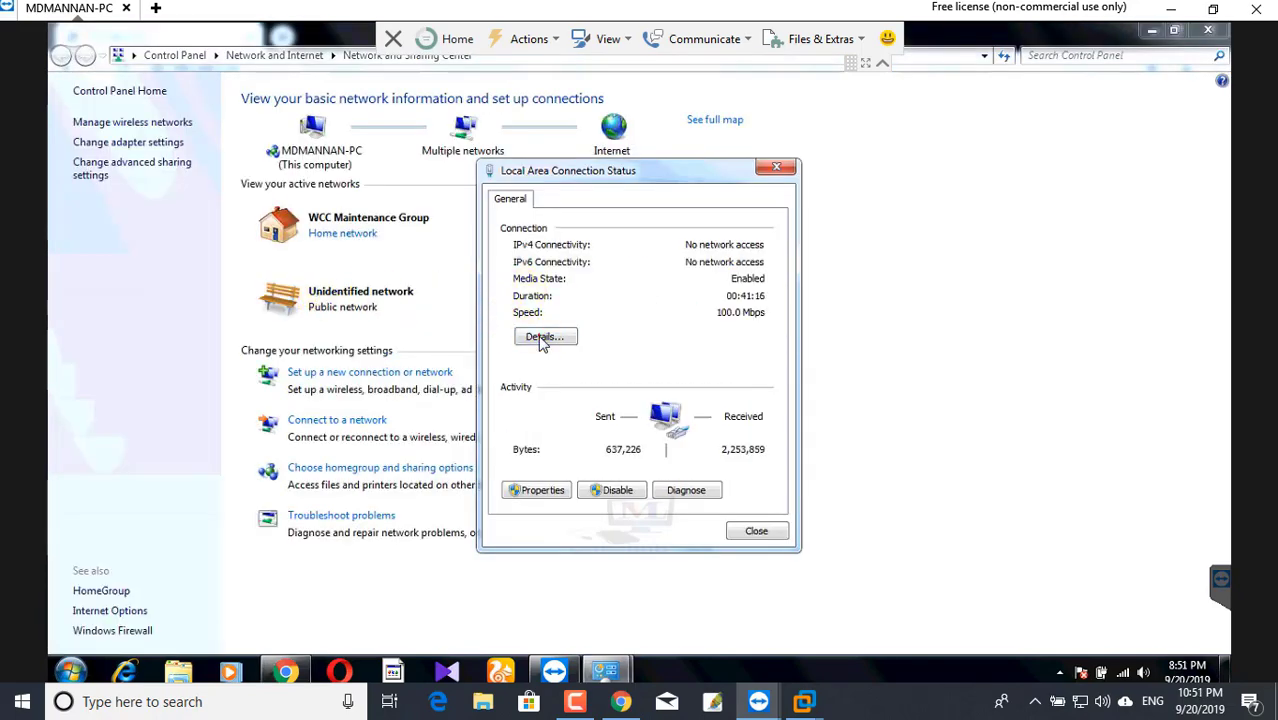
# - Check the wired connection details, then change its static IPv4 address to 192.168.1.12
pyautogui.click(538, 336)
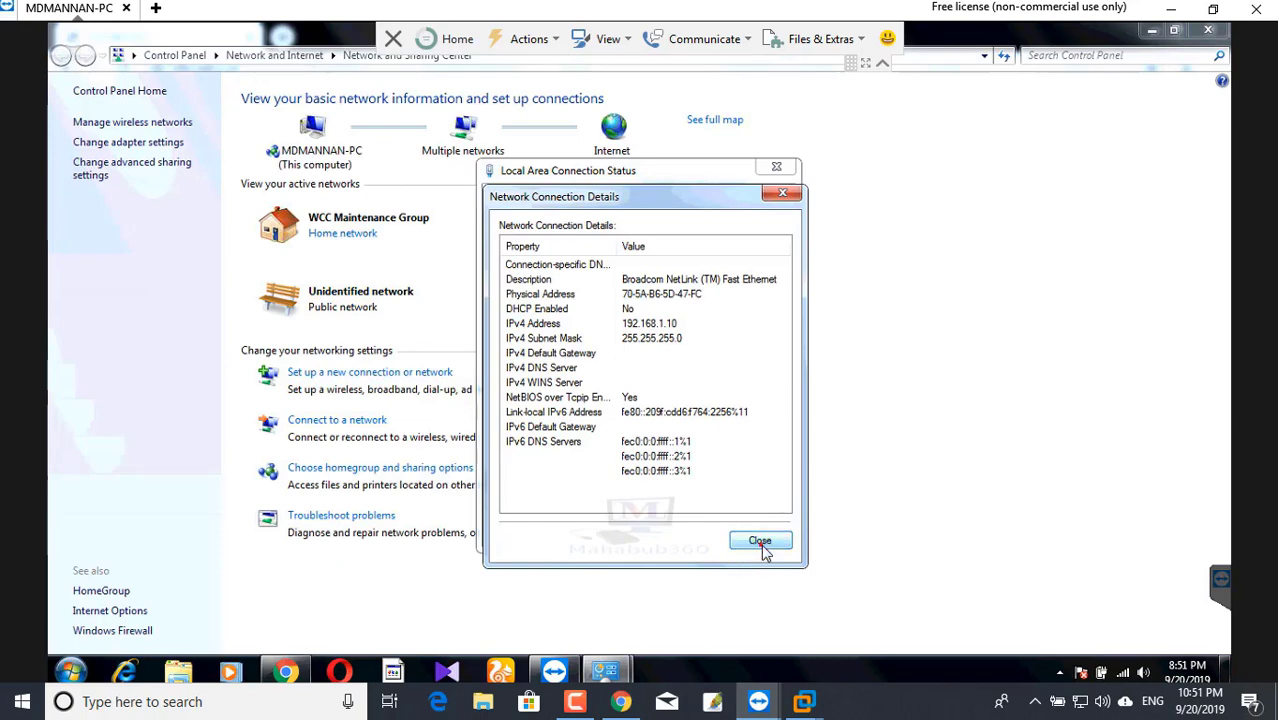
pyautogui.click(760, 543)
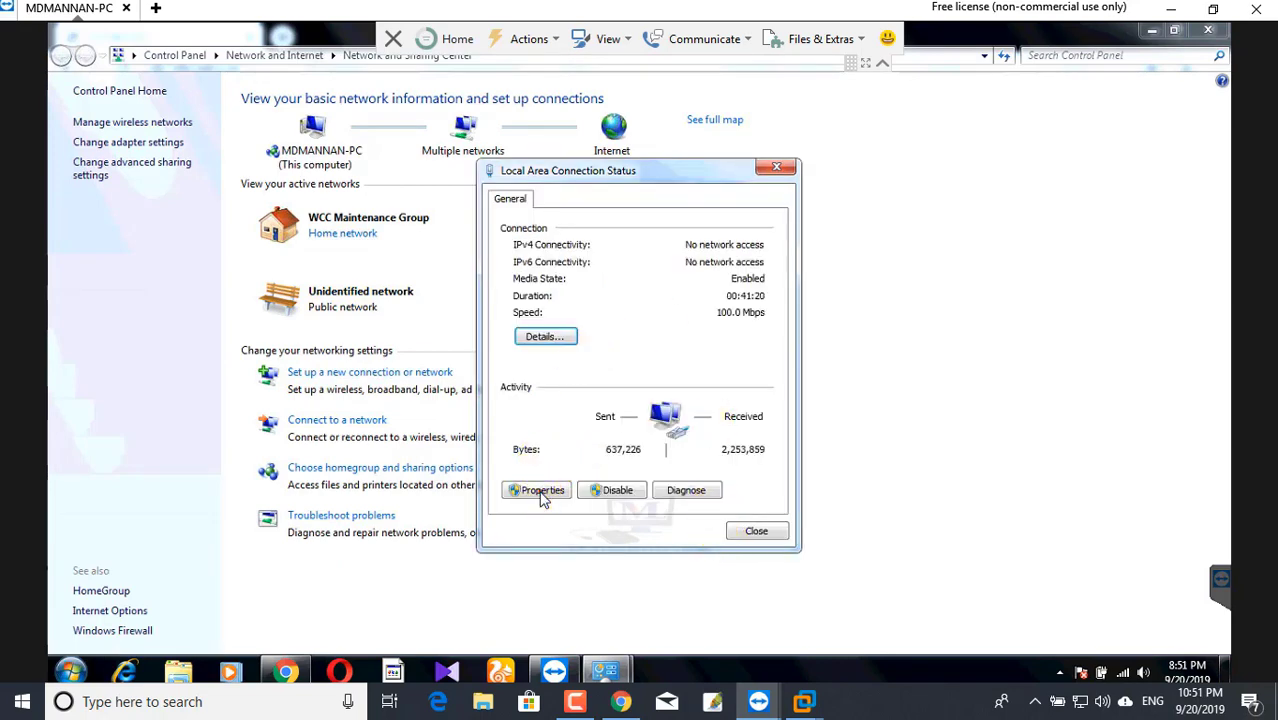
pyautogui.click(540, 490)
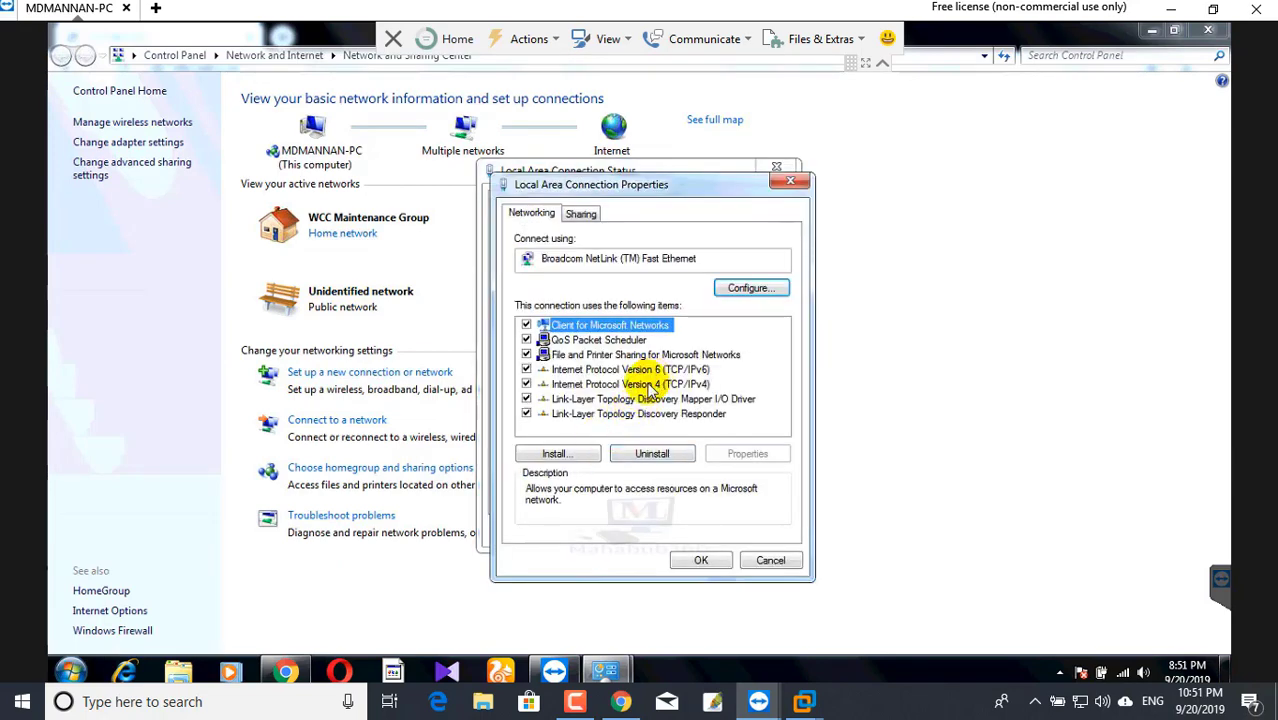
pyautogui.click(648, 386)
pyautogui.doubleClick(648, 386)
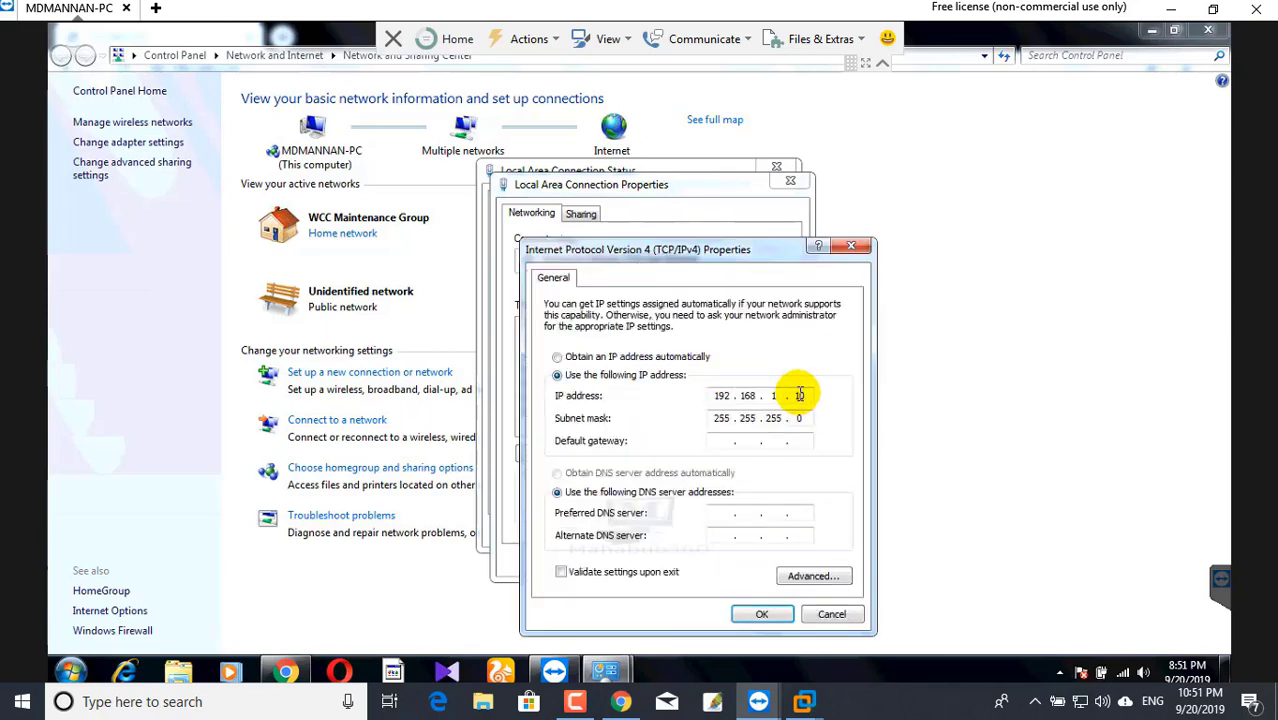
pyautogui.doubleClick(799, 396)
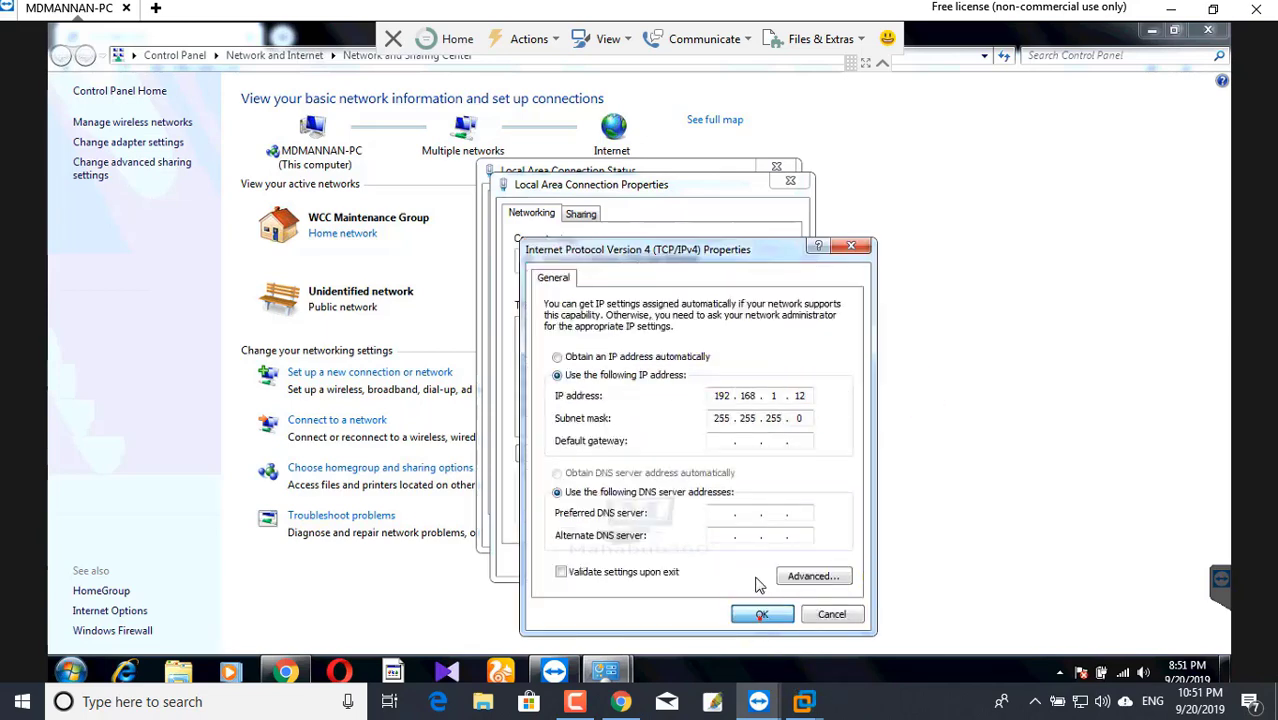
pyautogui.click(760, 613)
pyautogui.click(700, 561)
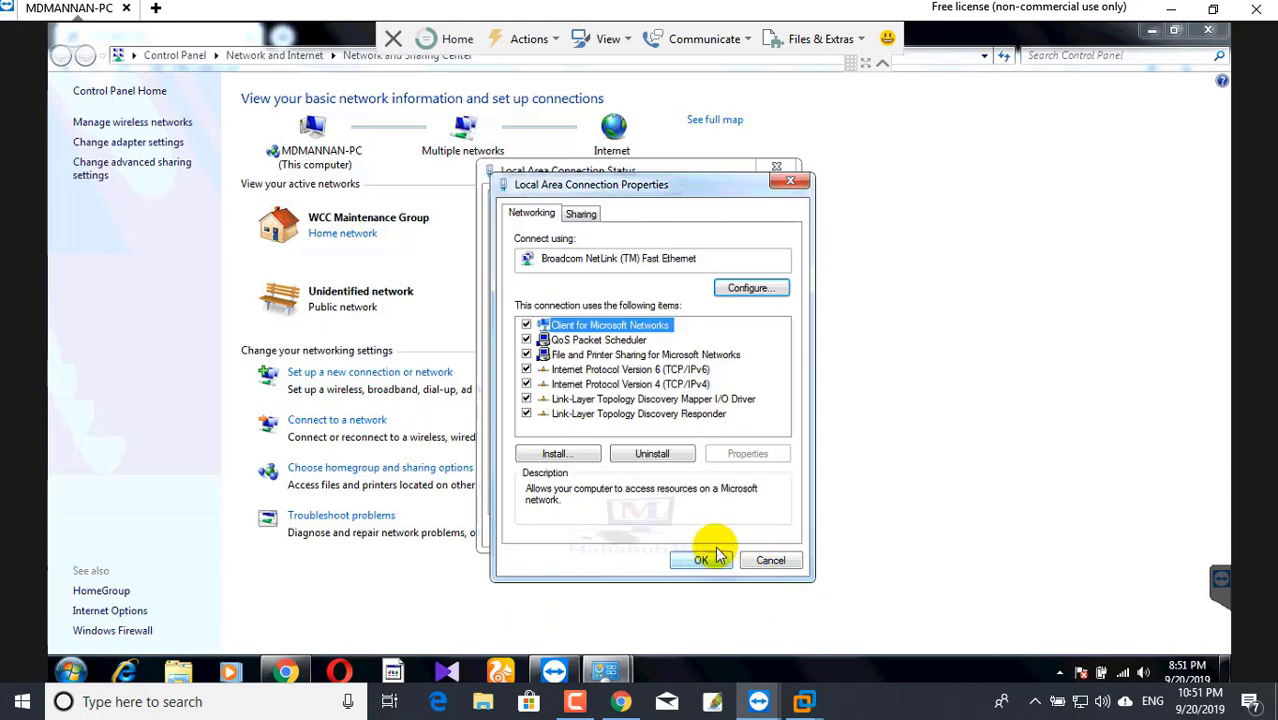
pyautogui.click(752, 530)
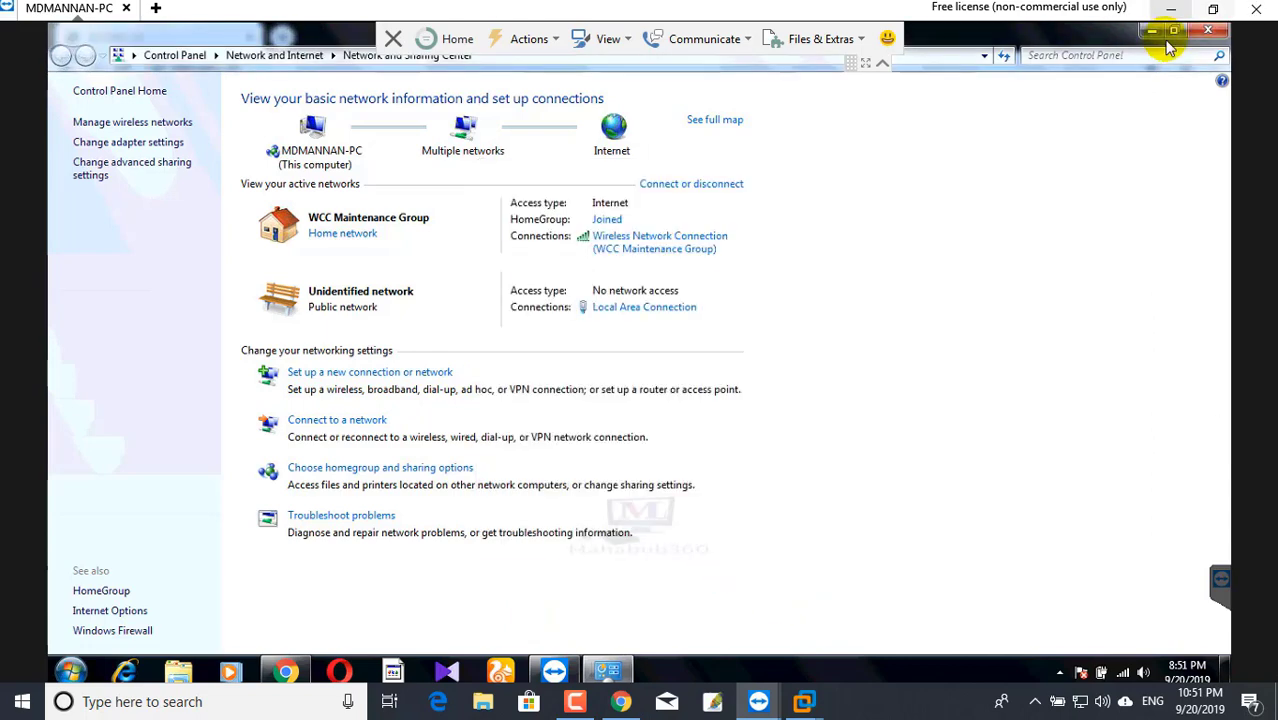
pyautogui.click(1152, 30)
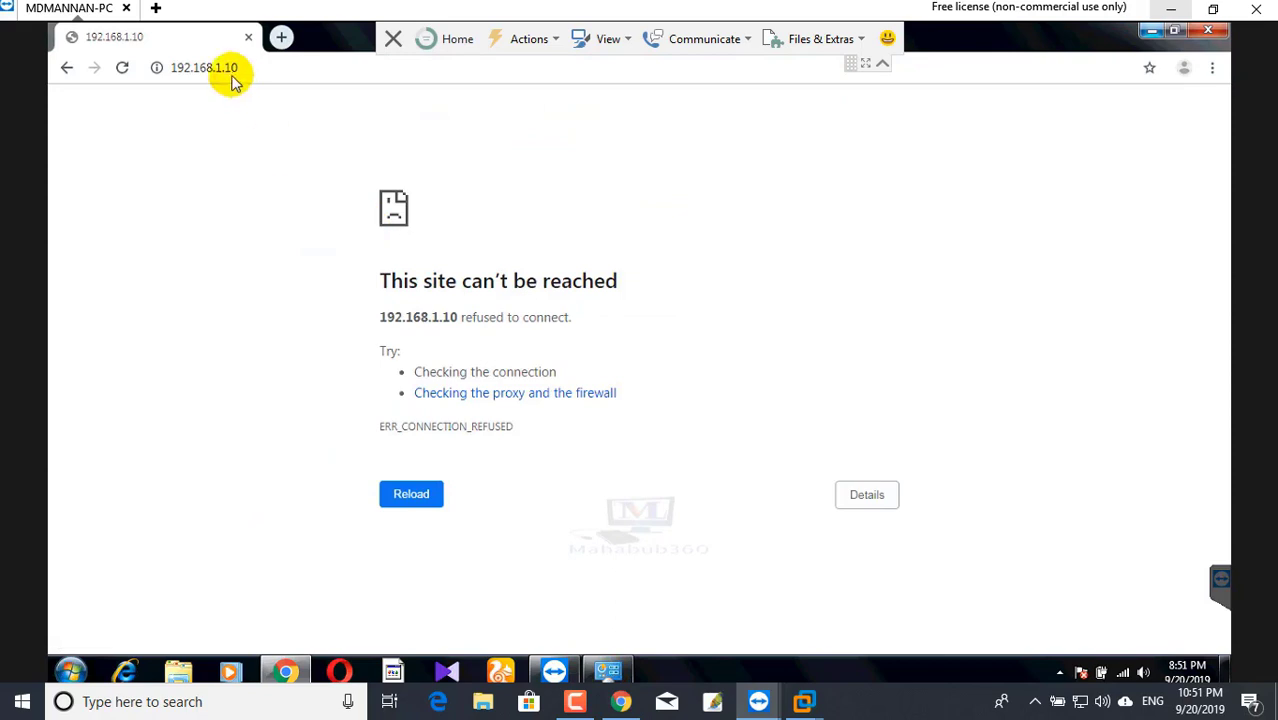
pyautogui.click(235, 78)
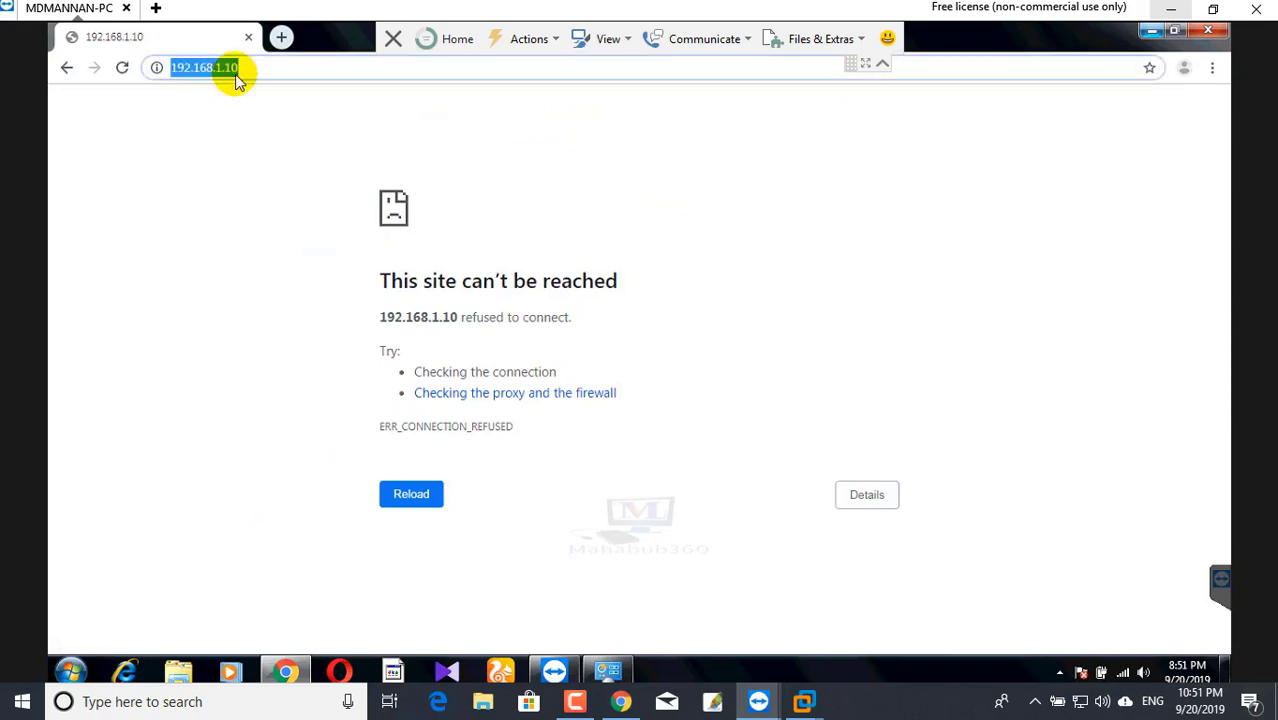
pyautogui.write('https://192.168.1.10')
pyautogui.press('Return')
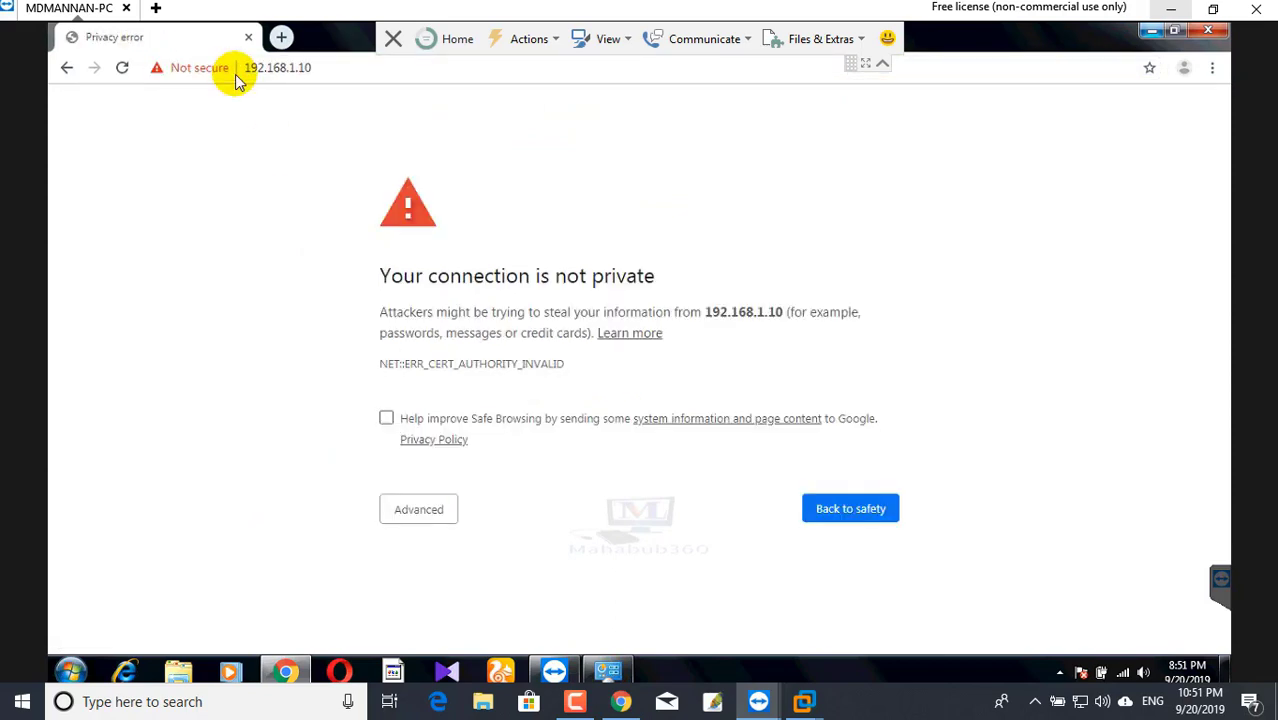
pyautogui.click(428, 509)
pyautogui.scroll(-1, 541, 527)
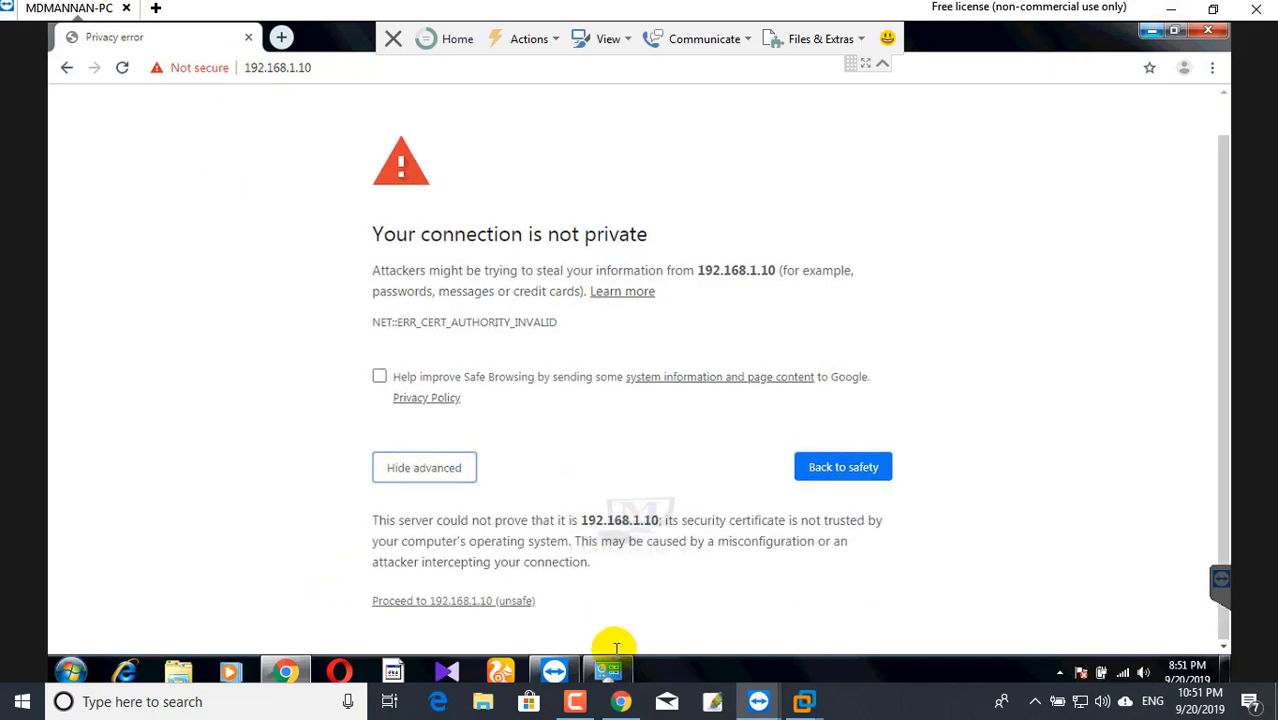
pyautogui.click(518, 605)
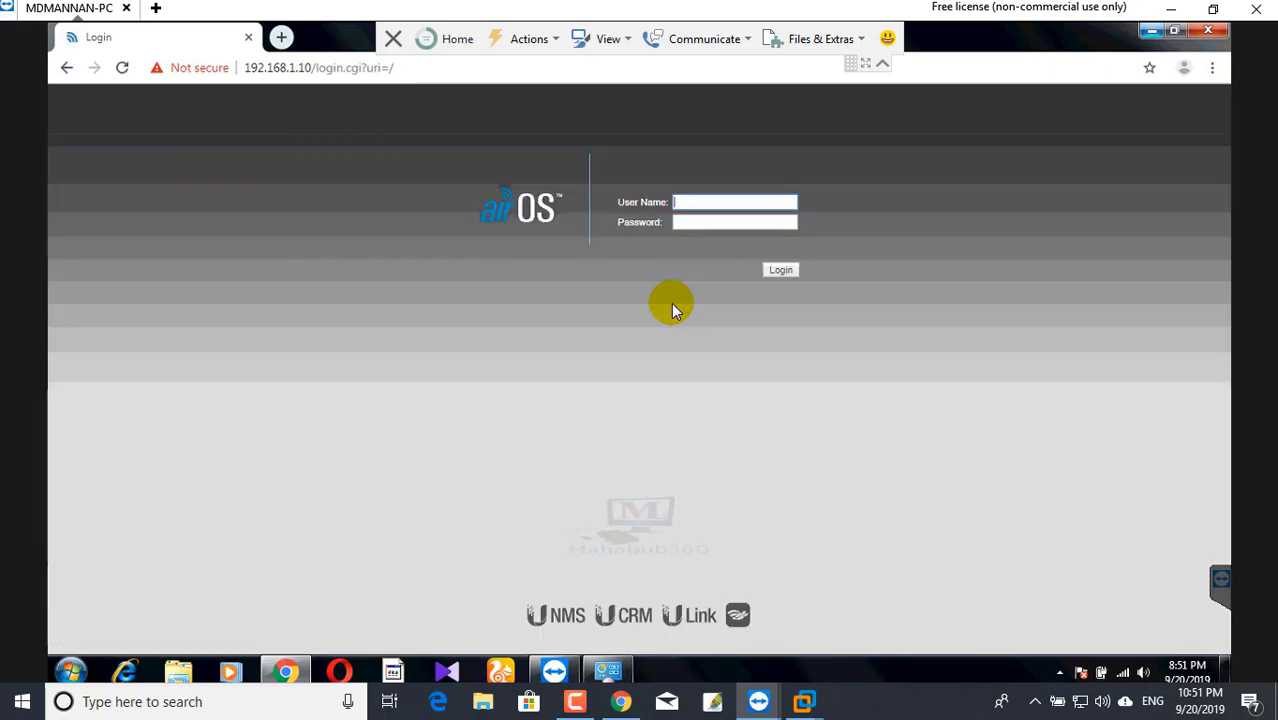
# - Log in as user ubnt with the password, then view the PC's available wireless networks
pyautogui.click(691, 201)
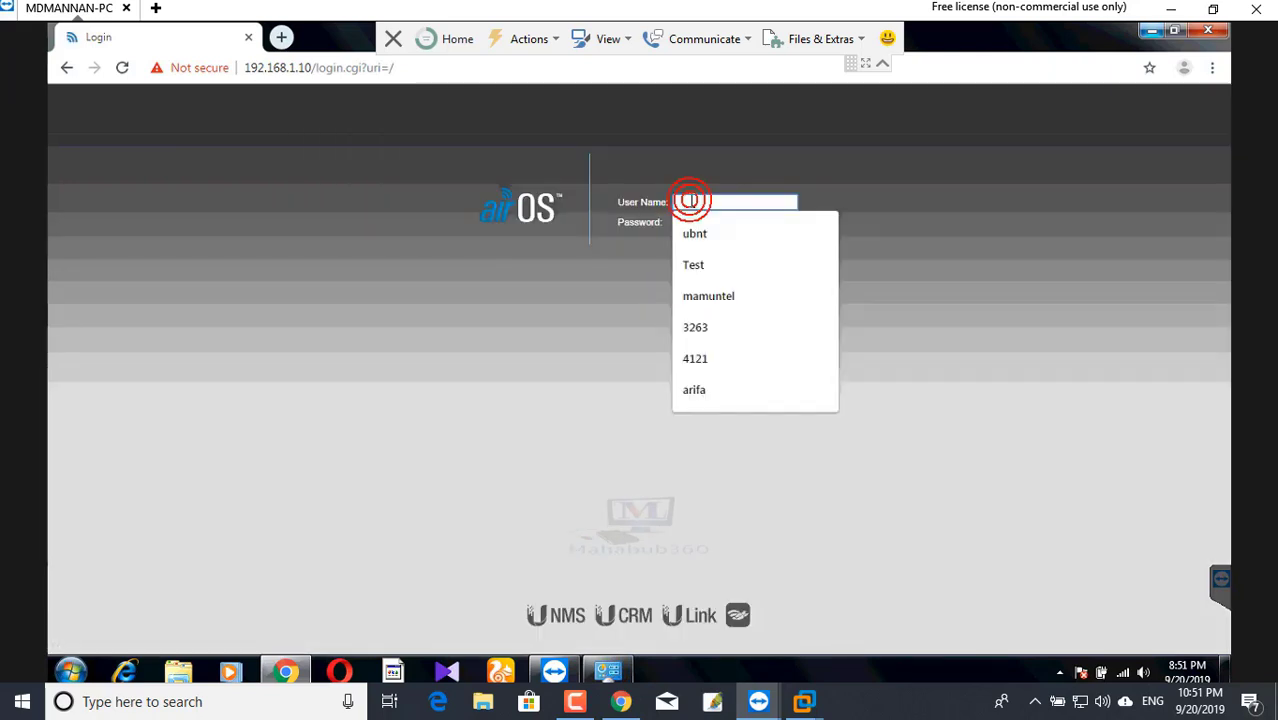
pyautogui.write('u')
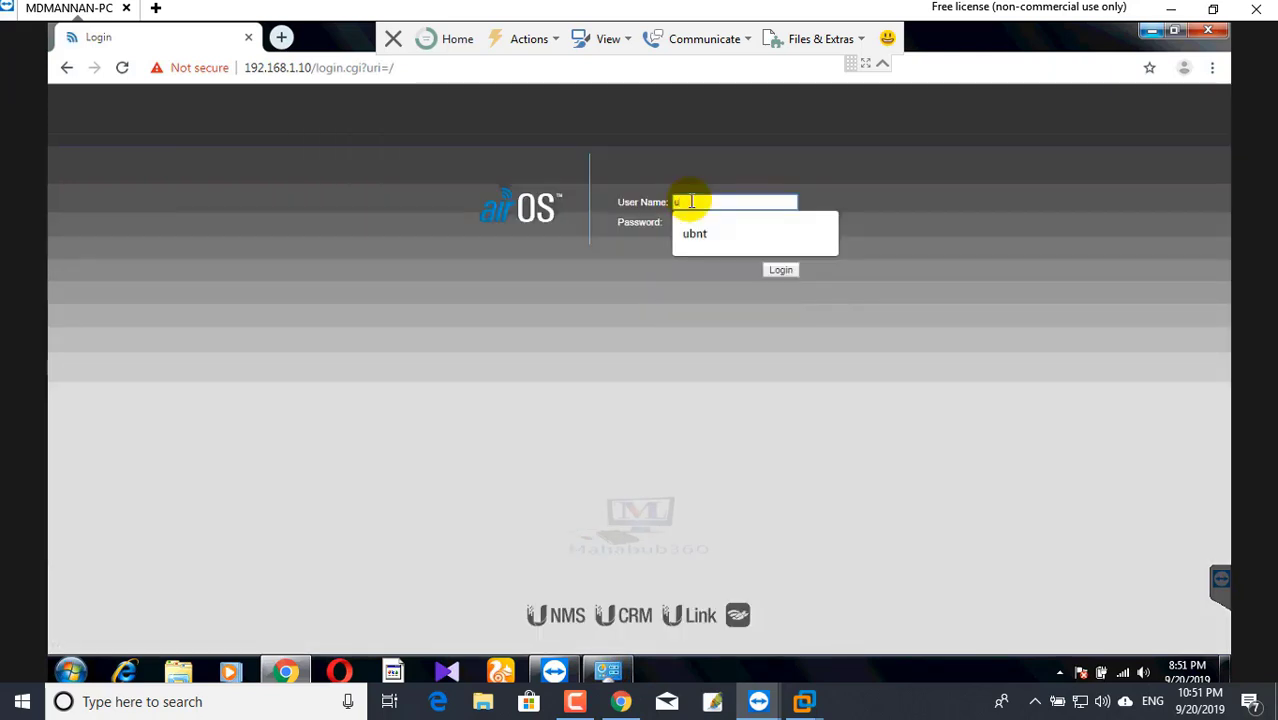
pyautogui.write('bnt')
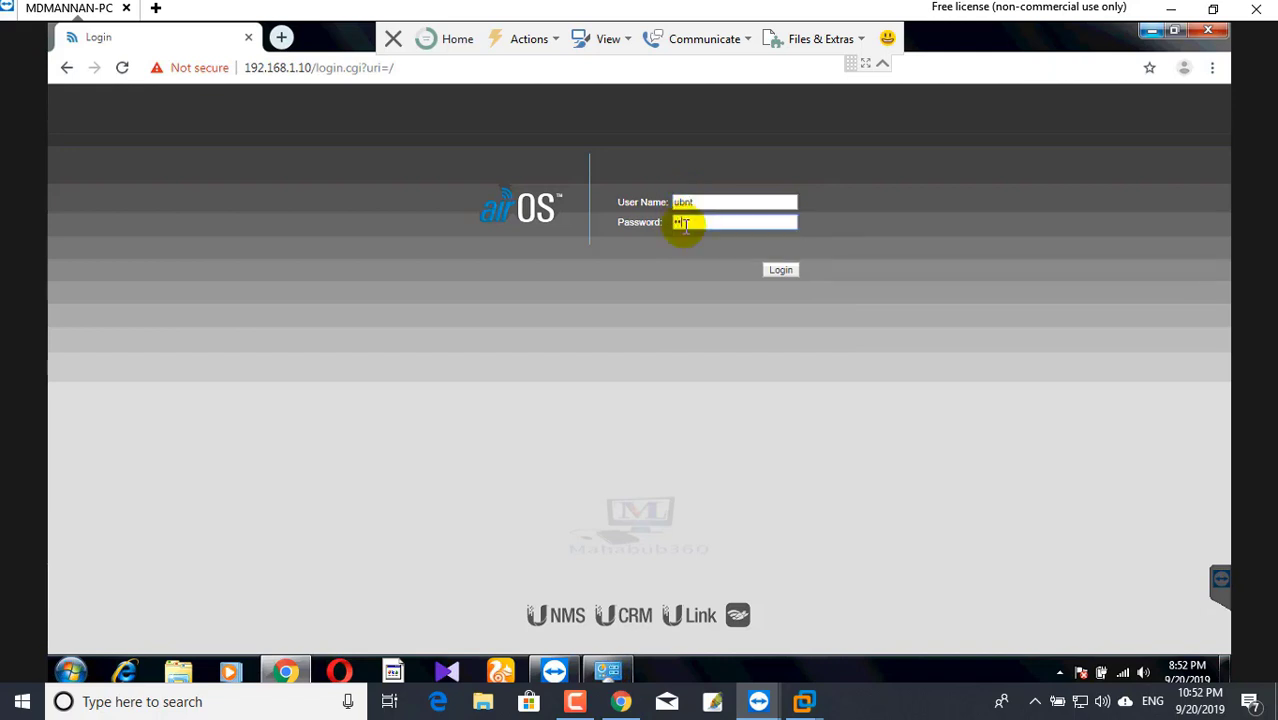
pyautogui.write('ubnt')
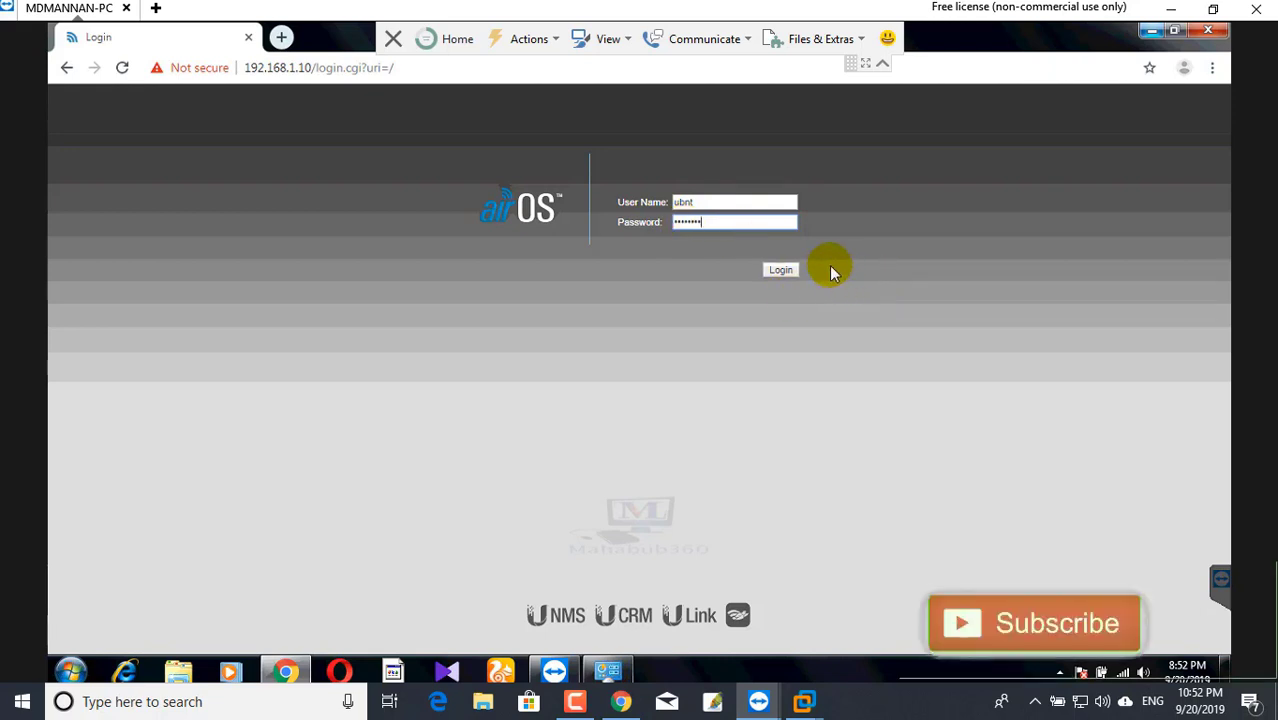
pyautogui.click(781, 271)
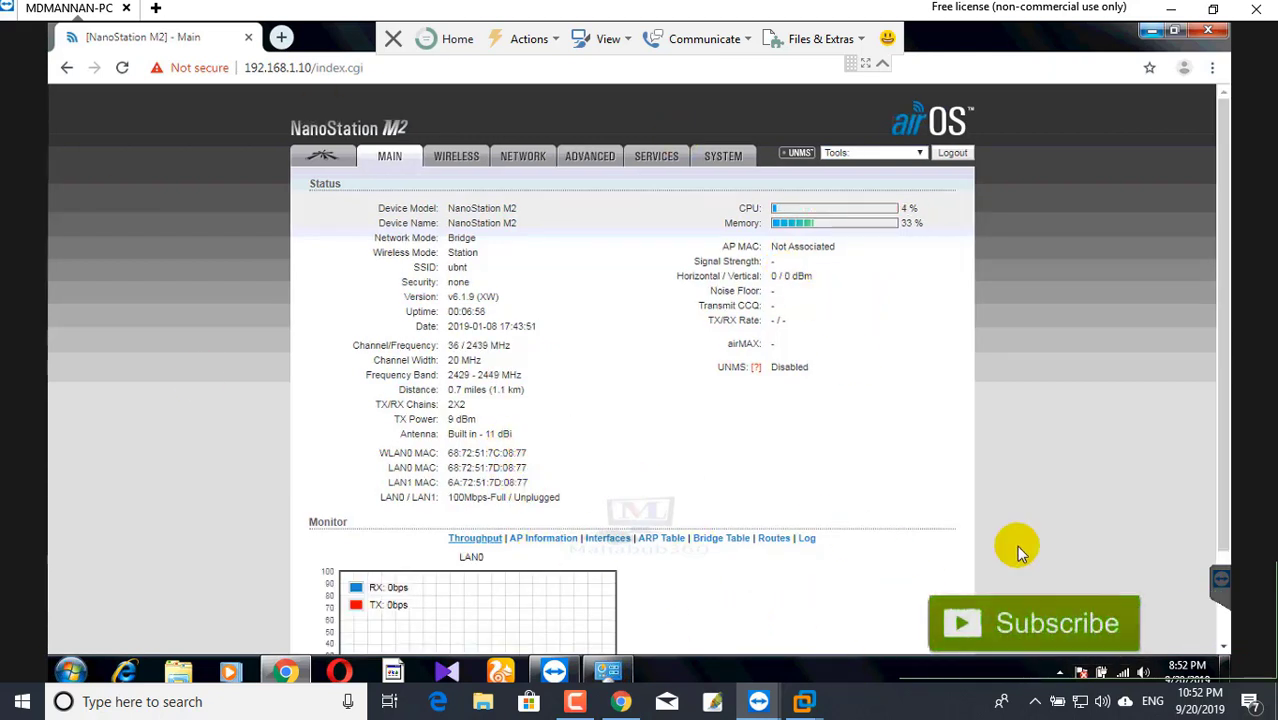
pyautogui.click(1123, 674)
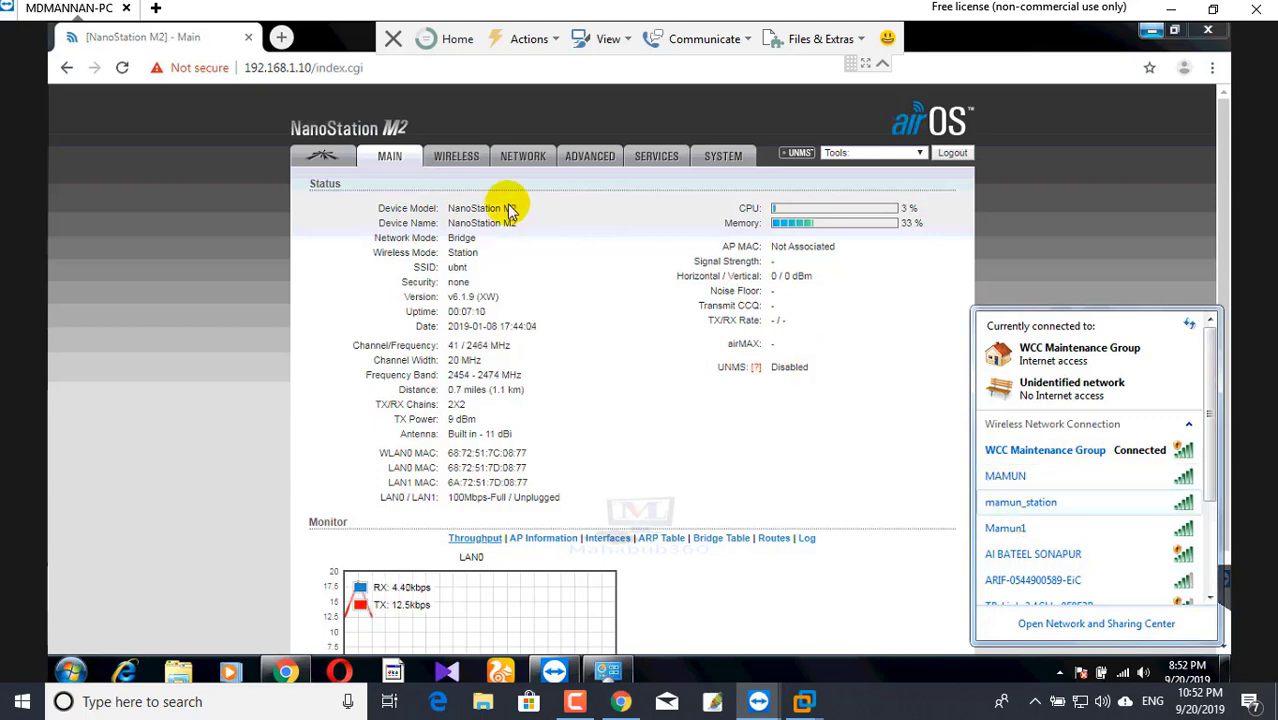
# - Show the Wireless settings page, then refresh and close the PC's wireless network list
pyautogui.click(444, 160)
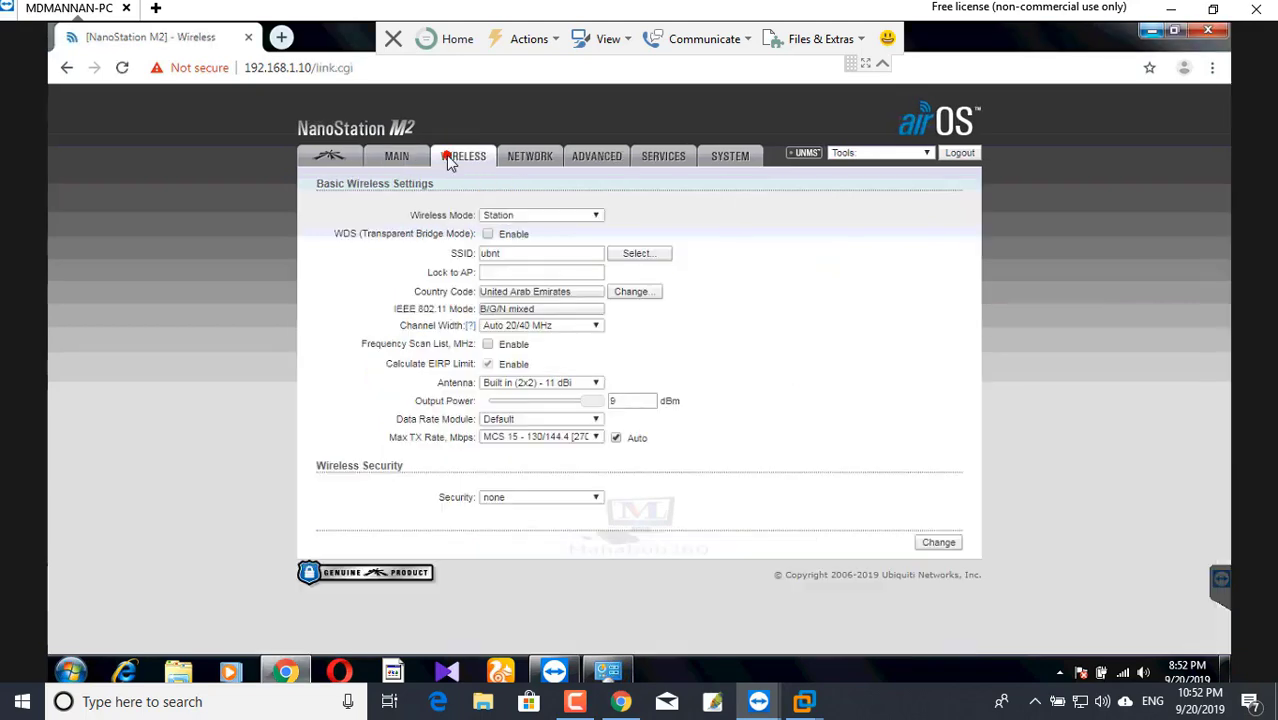
pyautogui.click(450, 163)
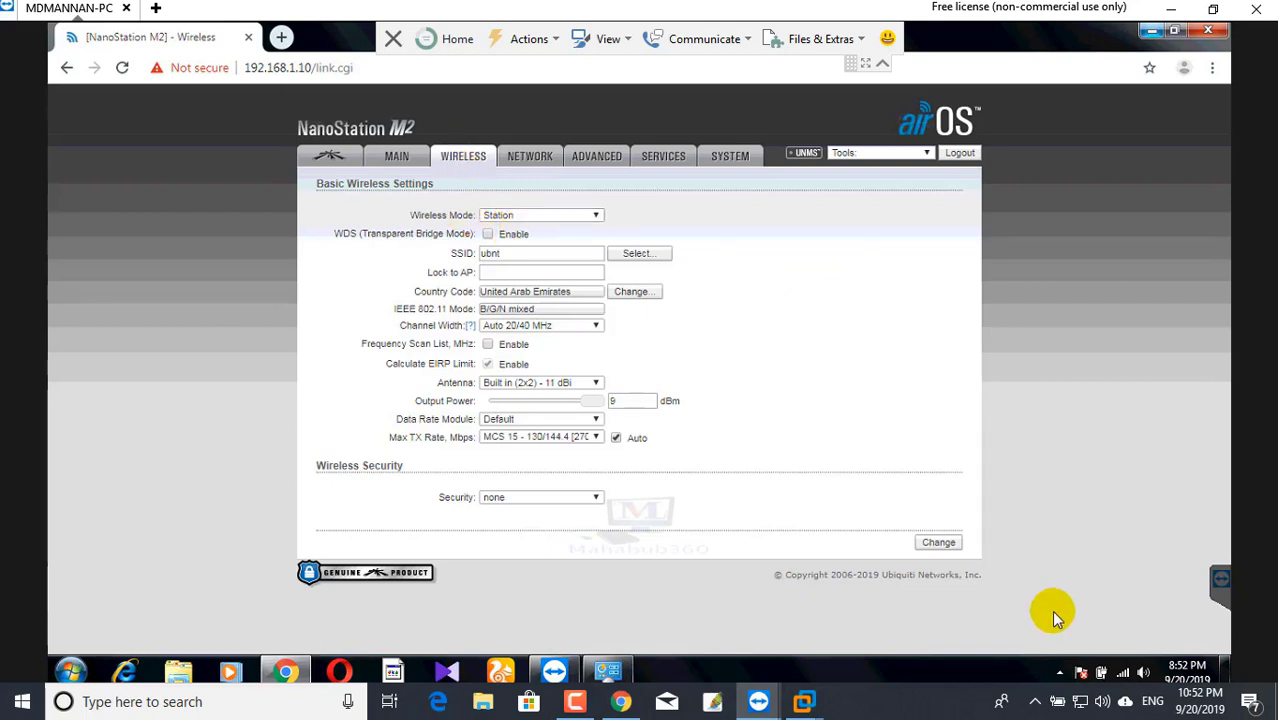
pyautogui.click(1122, 675)
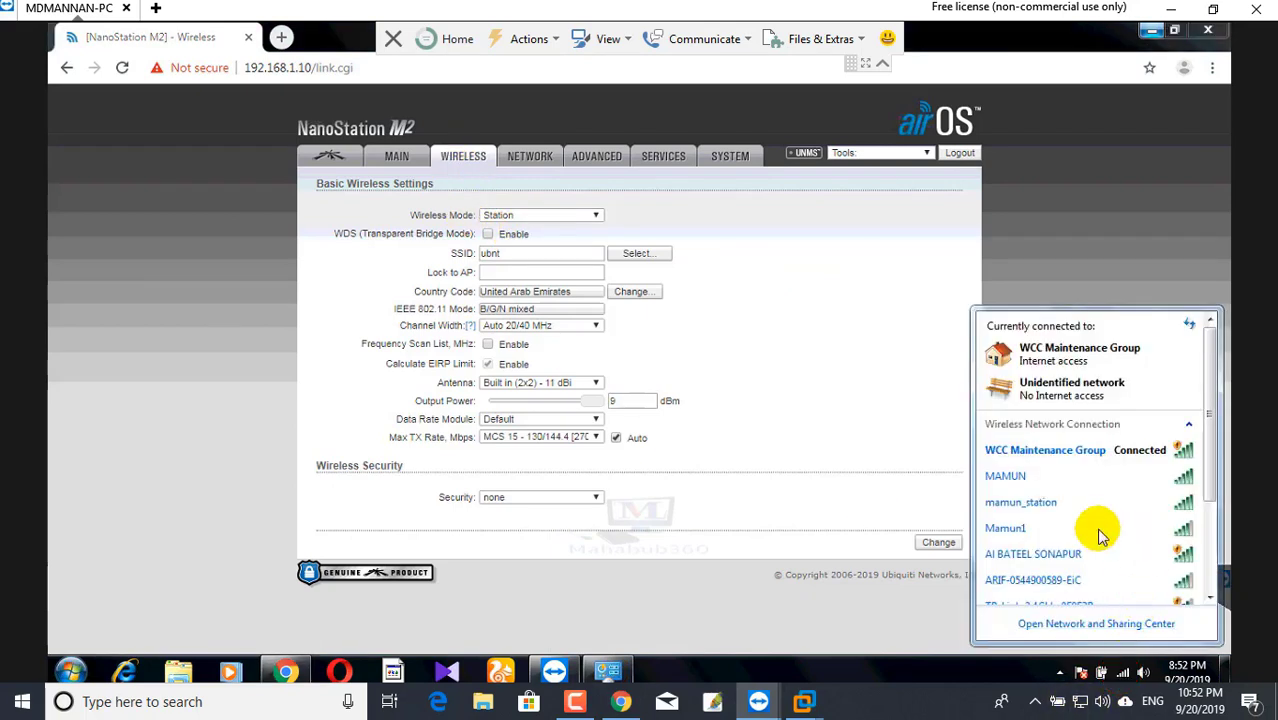
pyautogui.scroll(-5, 1150, 560)
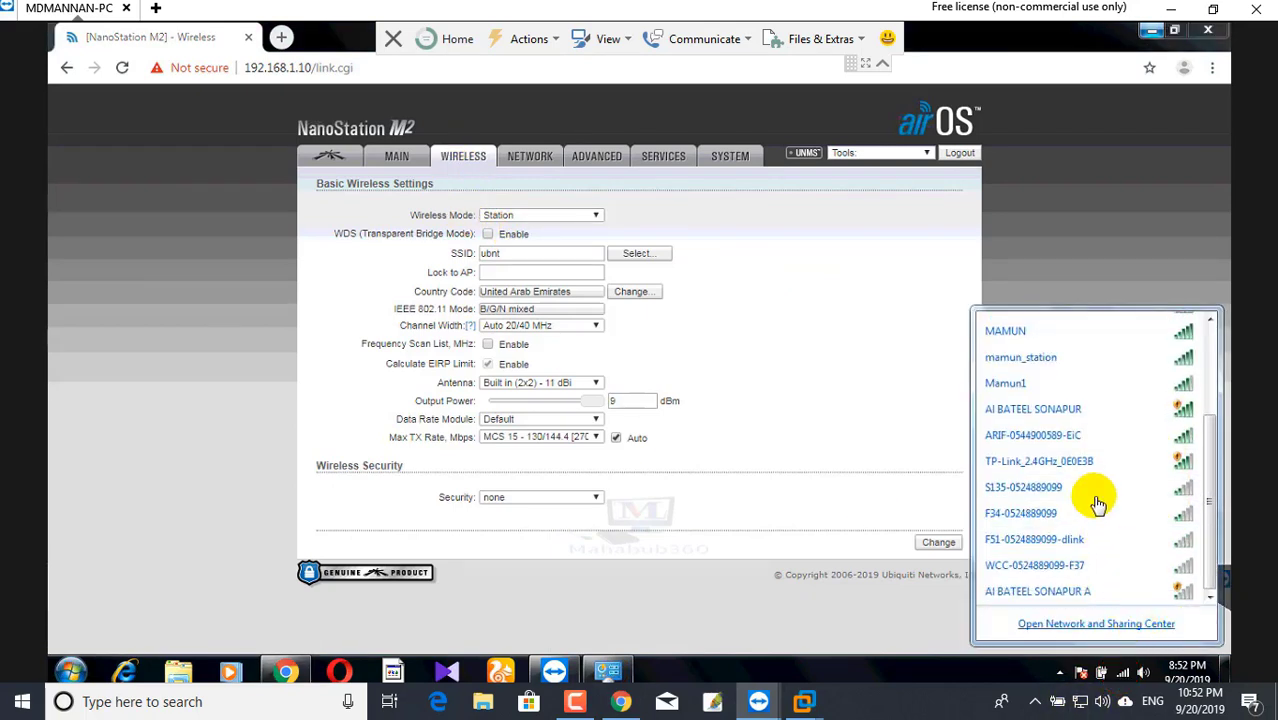
pyautogui.scroll(5, 1160, 540)
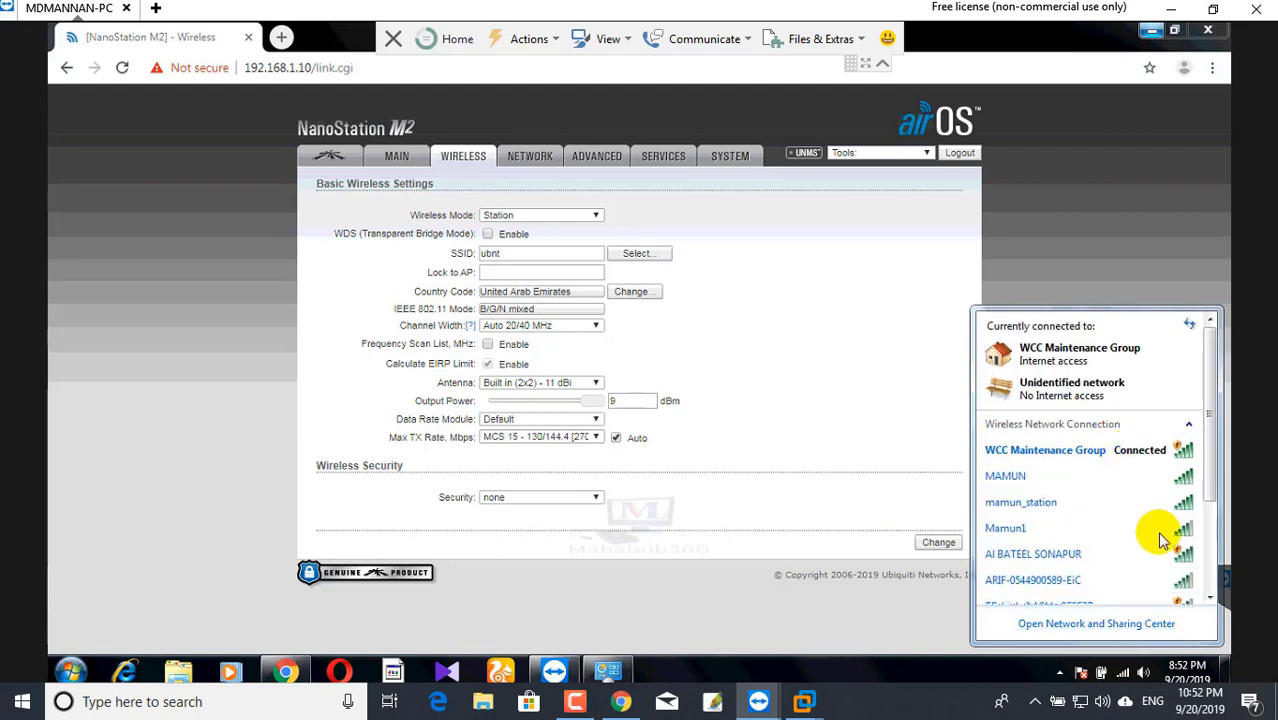
pyautogui.click(1189, 326)
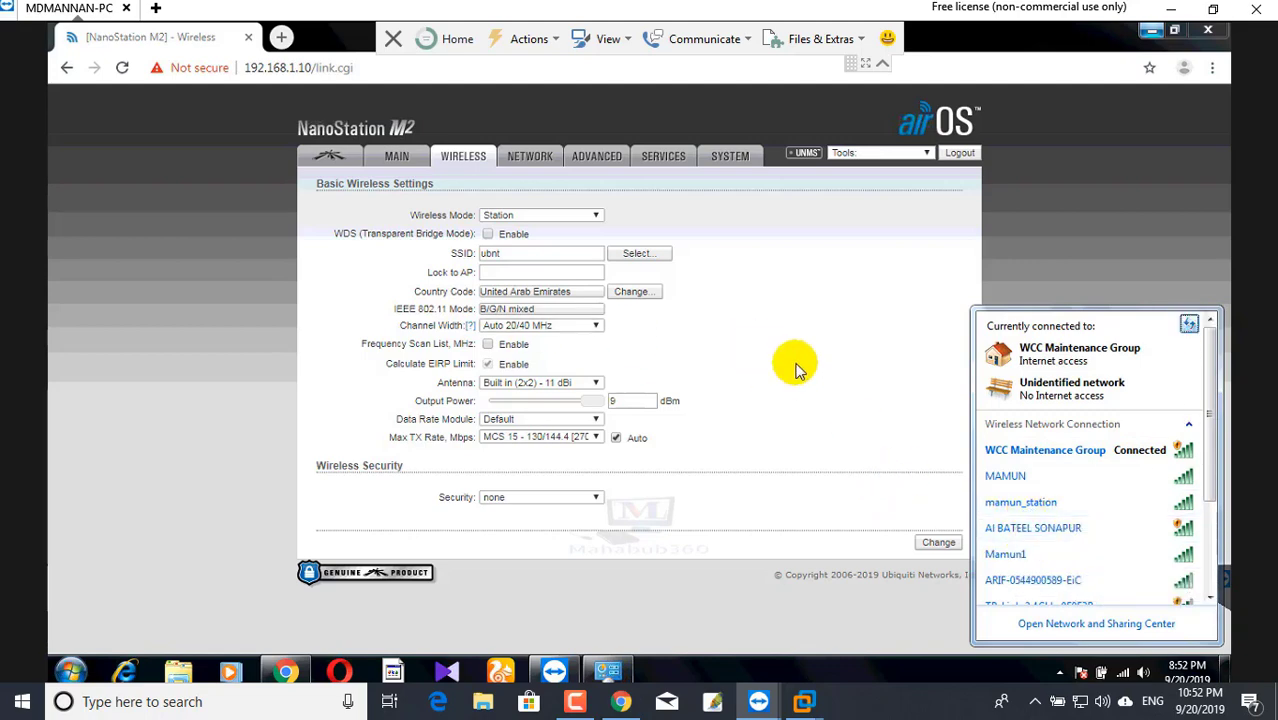
pyautogui.click(570, 215)
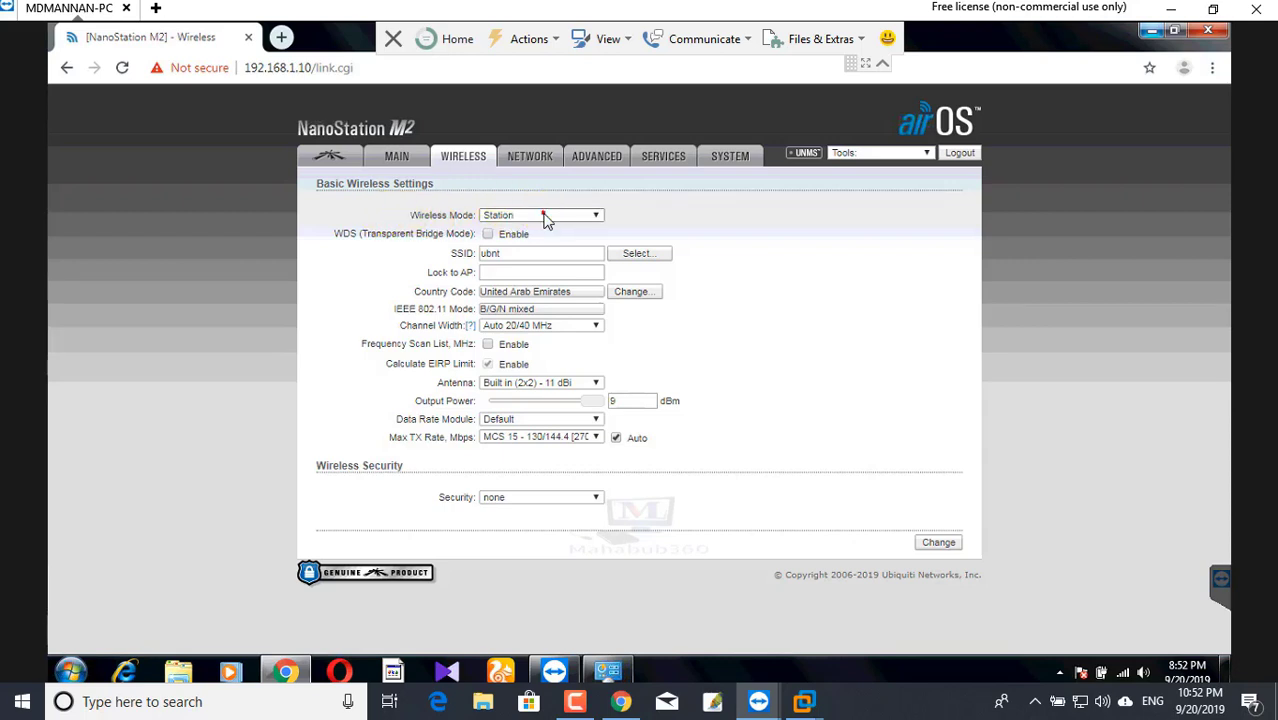
# - Switch Wireless Mode to Access Point, enable WDS, and rename the SSID from ubnt to Mamun_Station
pyautogui.click(545, 217)
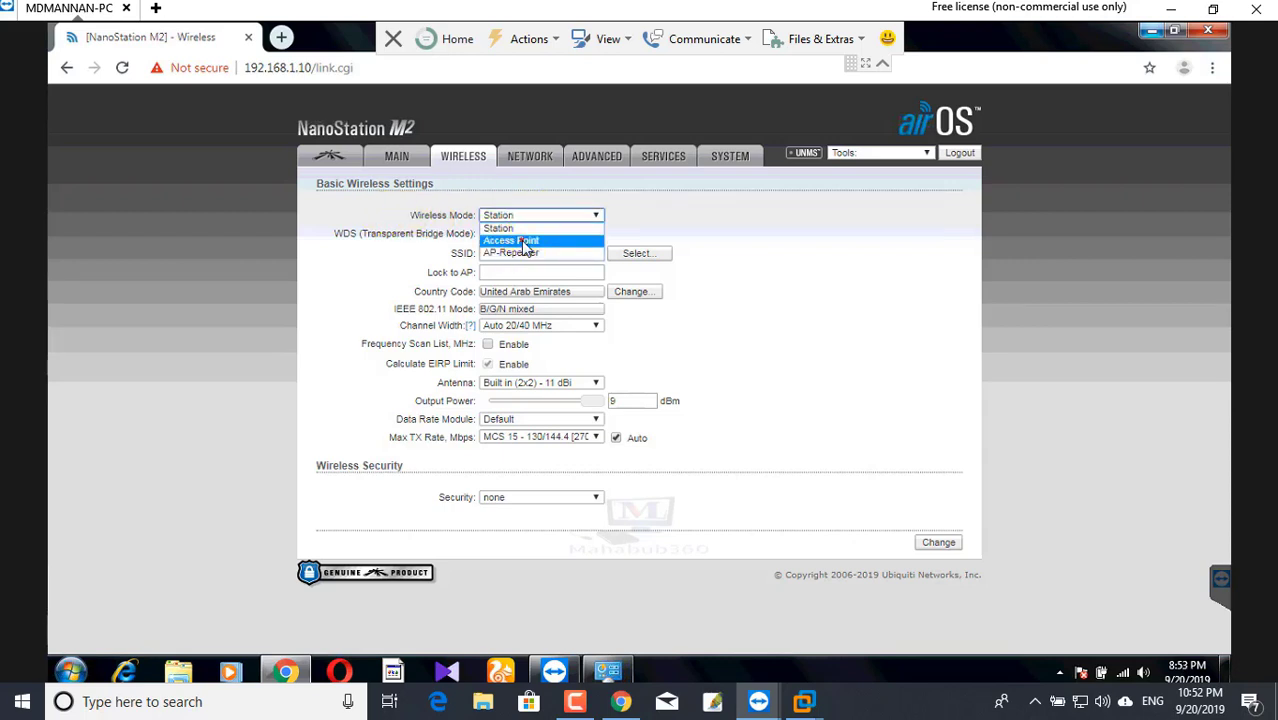
pyautogui.click(522, 241)
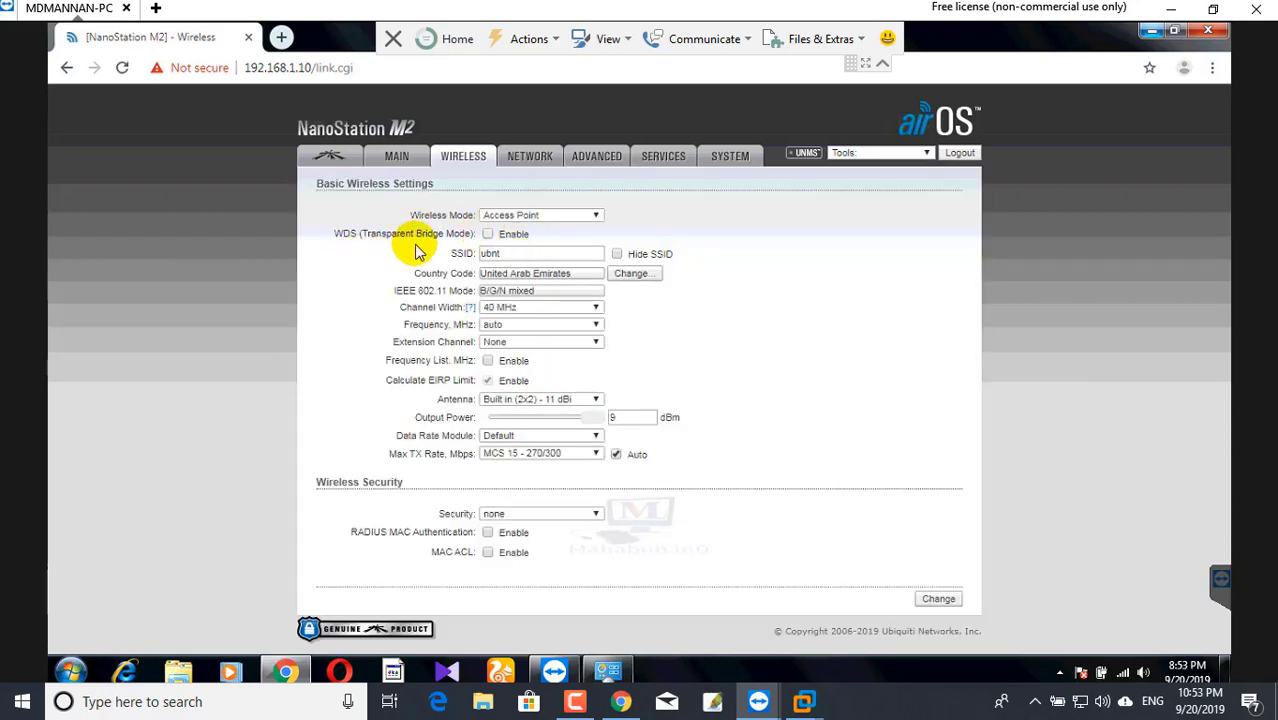
pyautogui.click(489, 234)
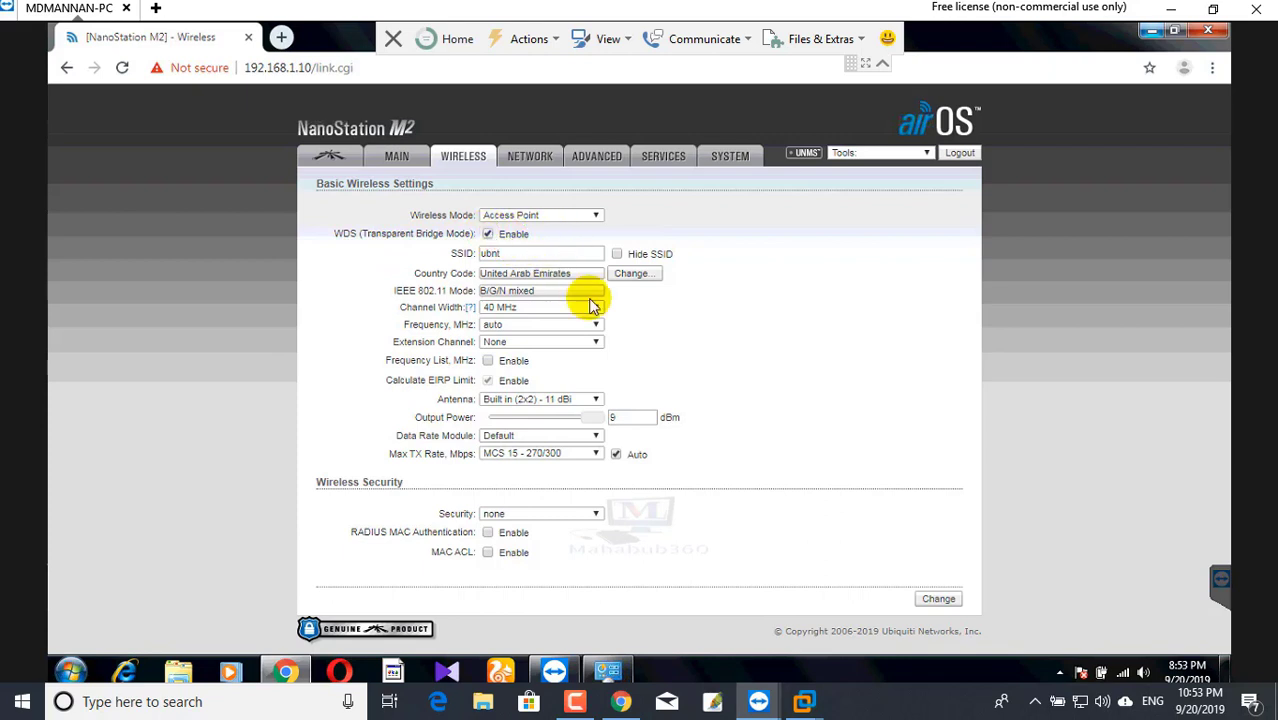
pyautogui.click(514, 252)
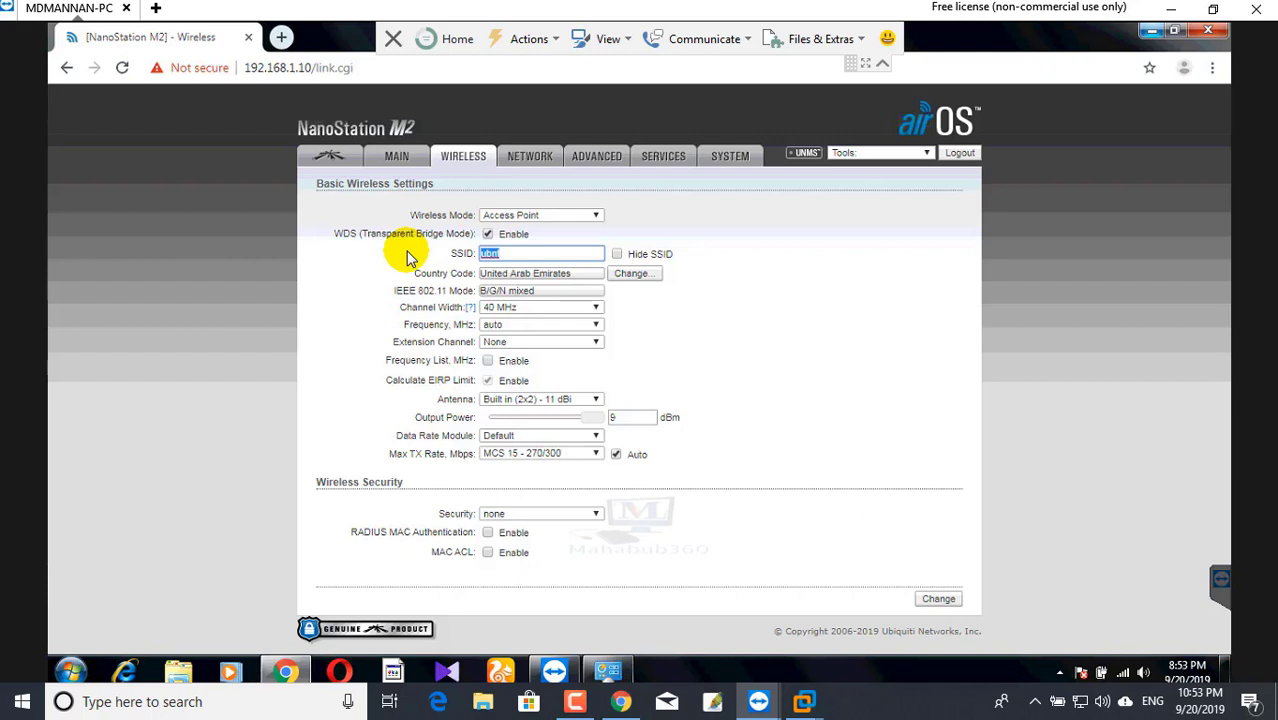
pyautogui.write('Mamun')
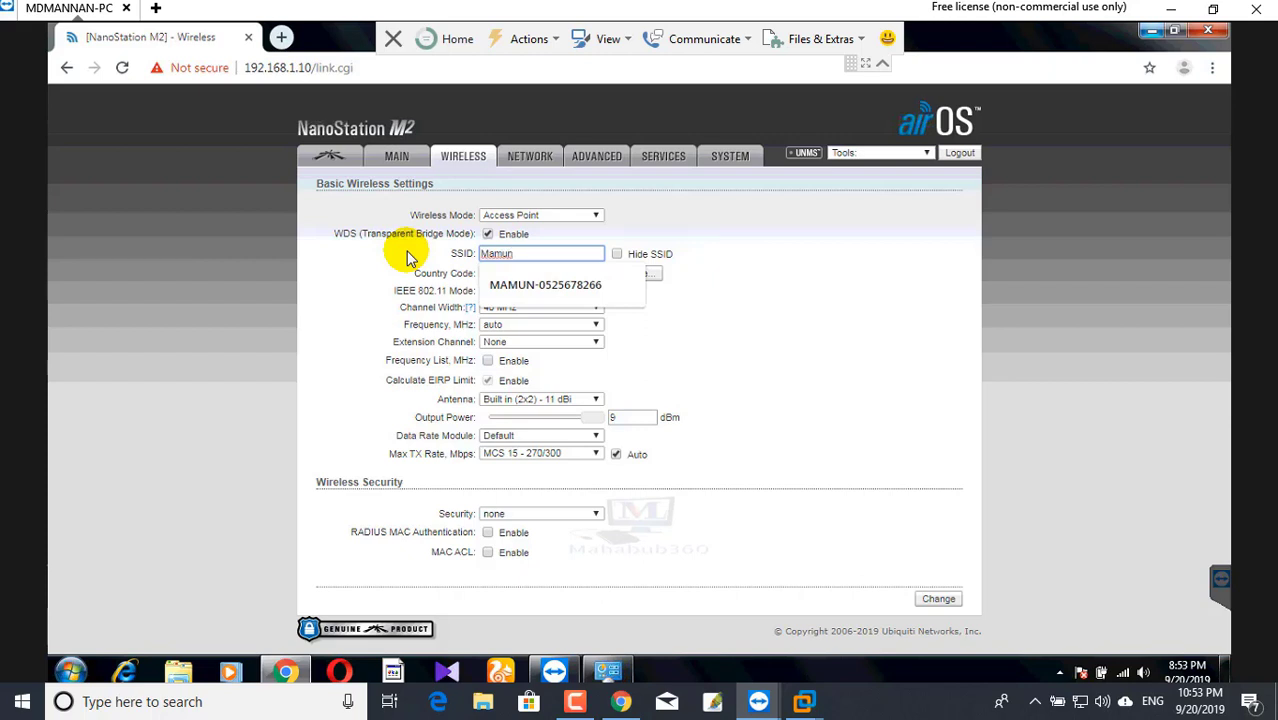
pyautogui.write('_Station')
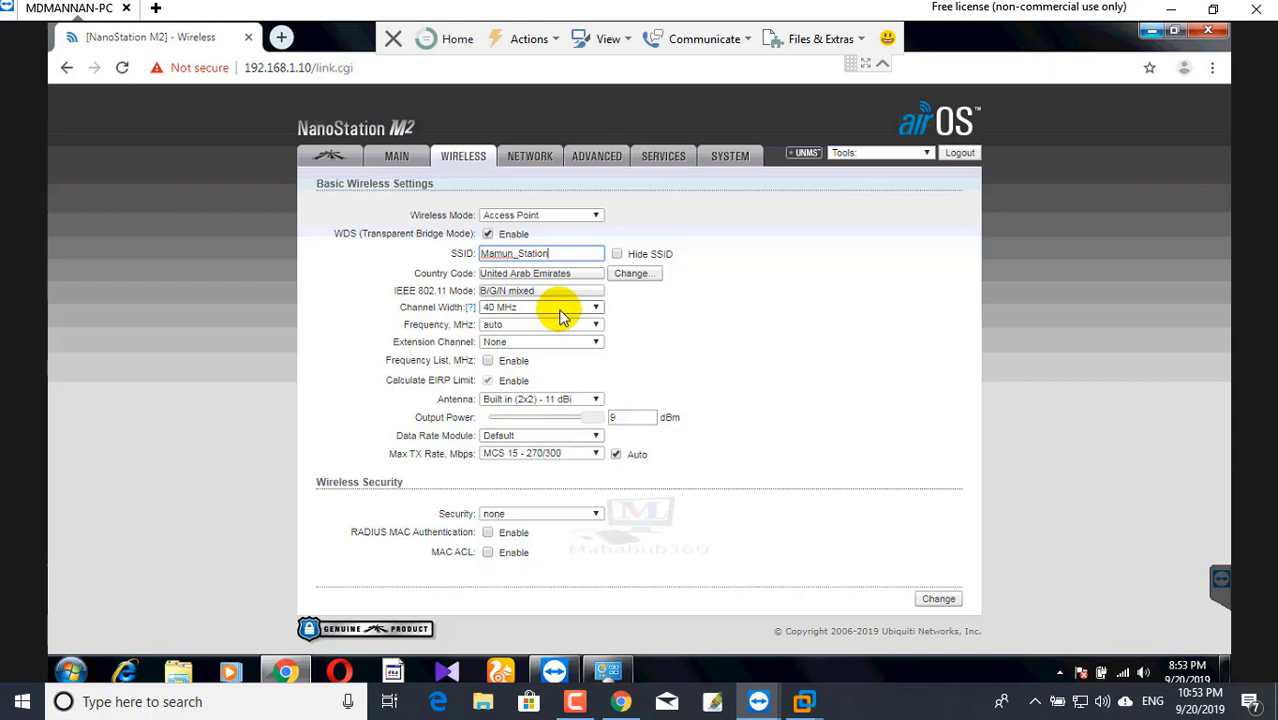
# - Set Channel Width to 20 MHz, leaving the frequency list option off
pyautogui.click(557, 310)
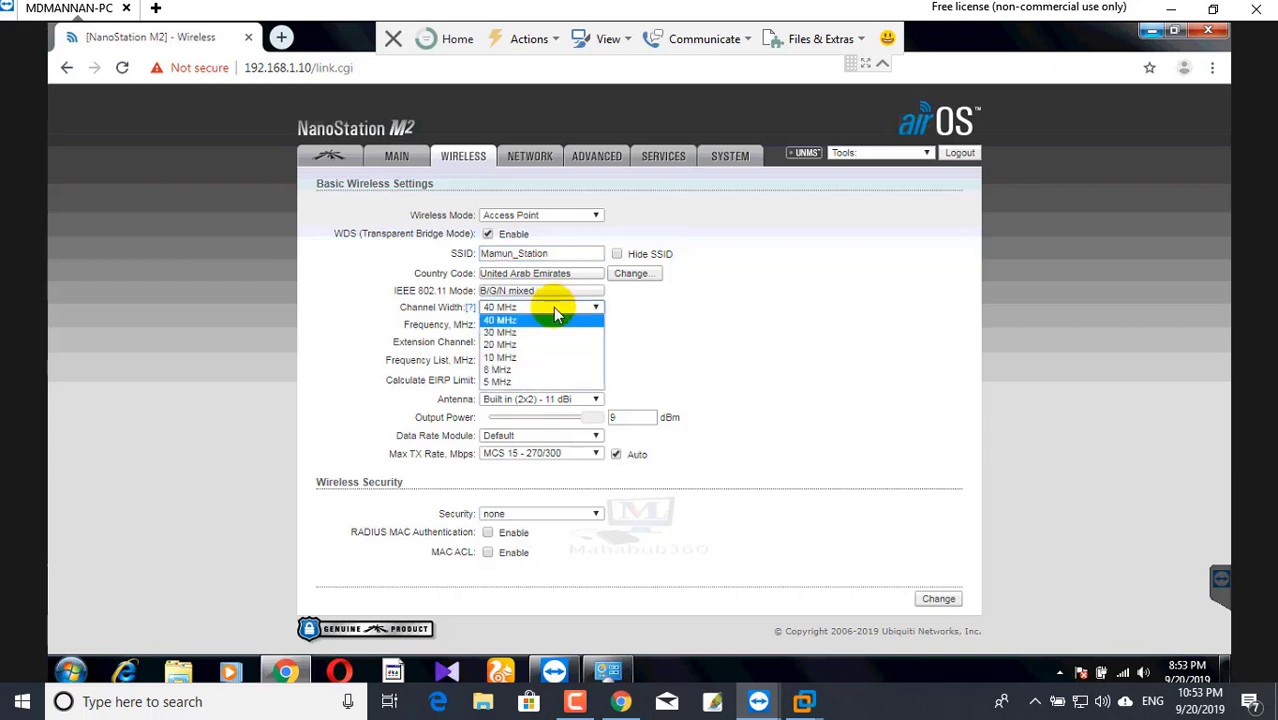
pyautogui.click(503, 348)
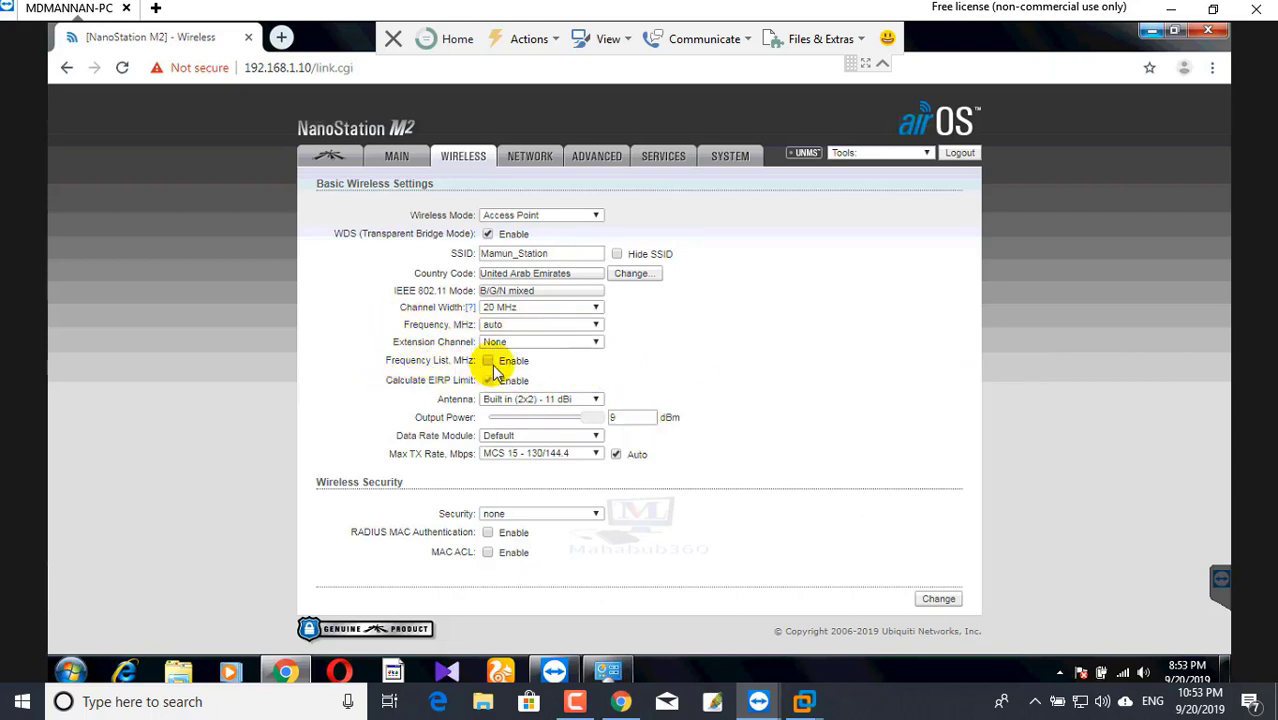
pyautogui.click(489, 362)
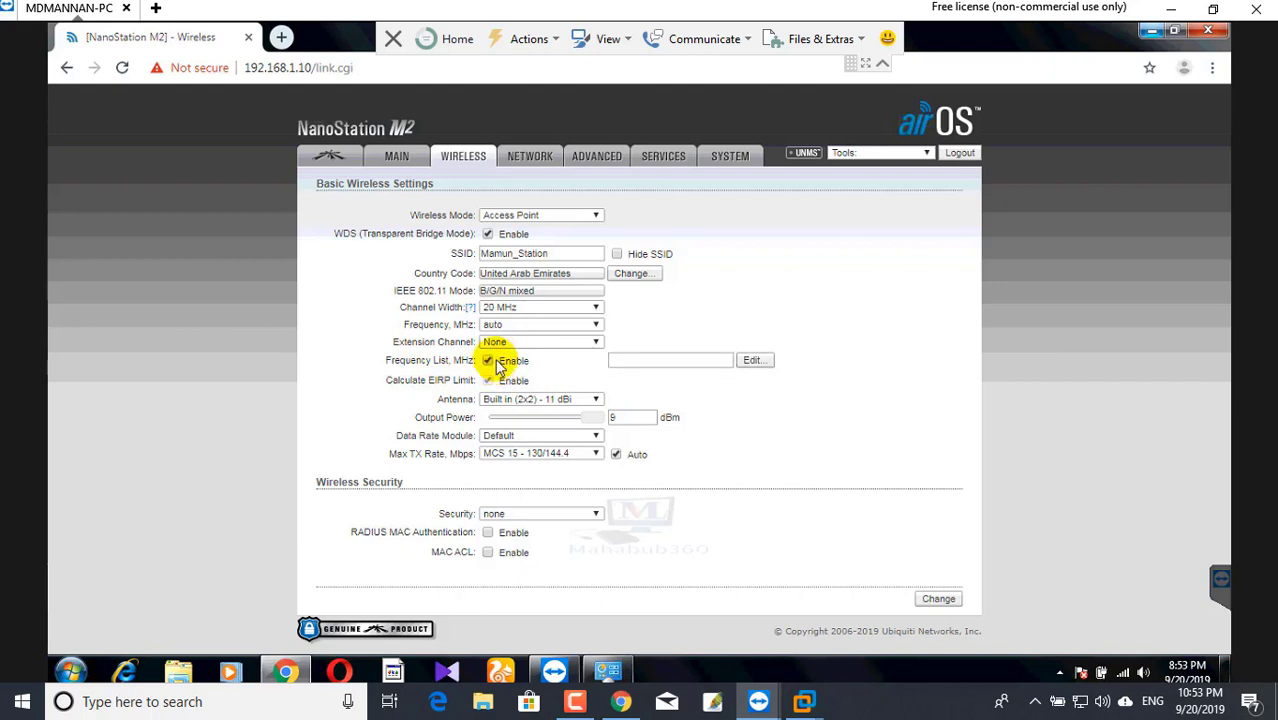
pyautogui.click(489, 362)
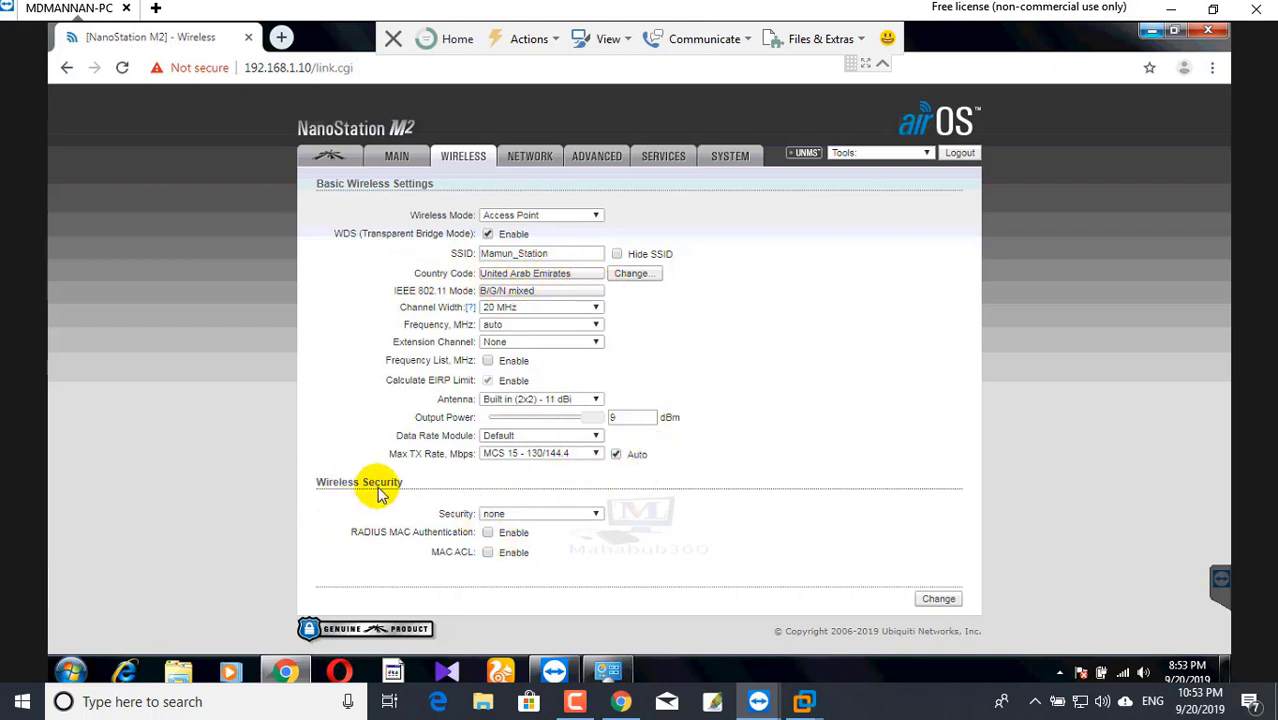
# - Set wireless security to WPA2-AES with the pasted preshared key and submit the change
pyautogui.click(592, 518)
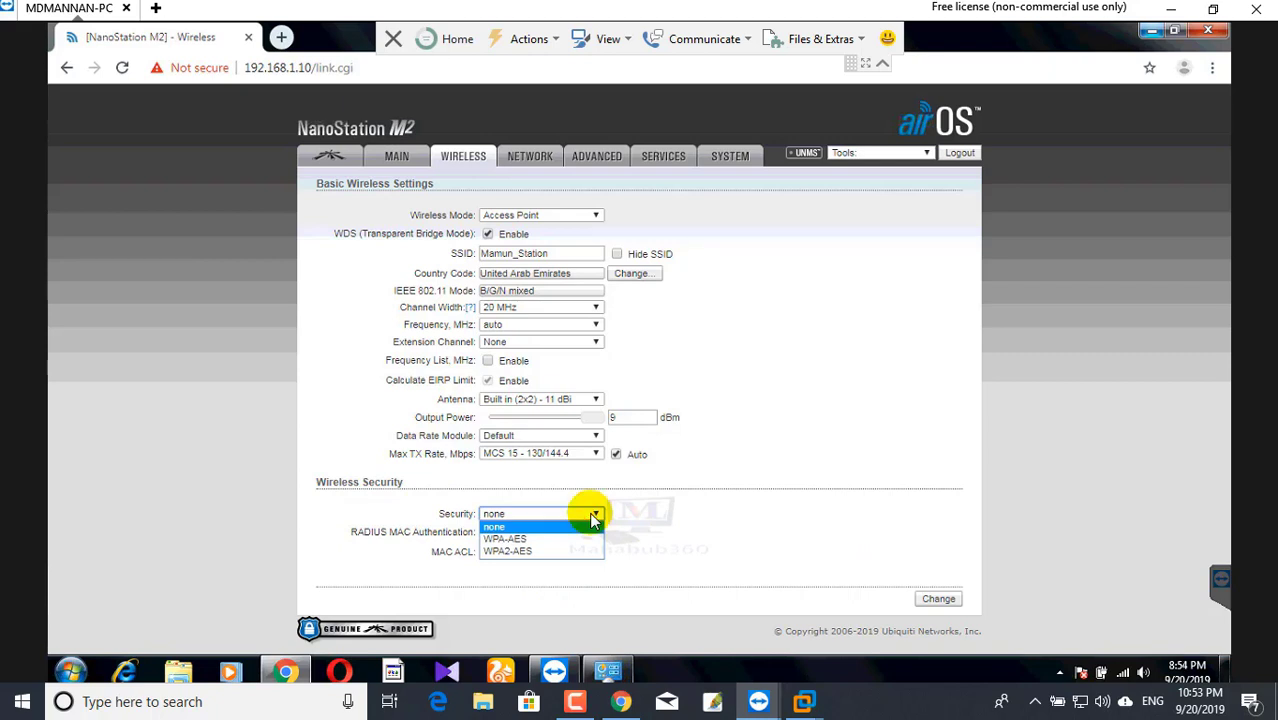
pyautogui.click(505, 551)
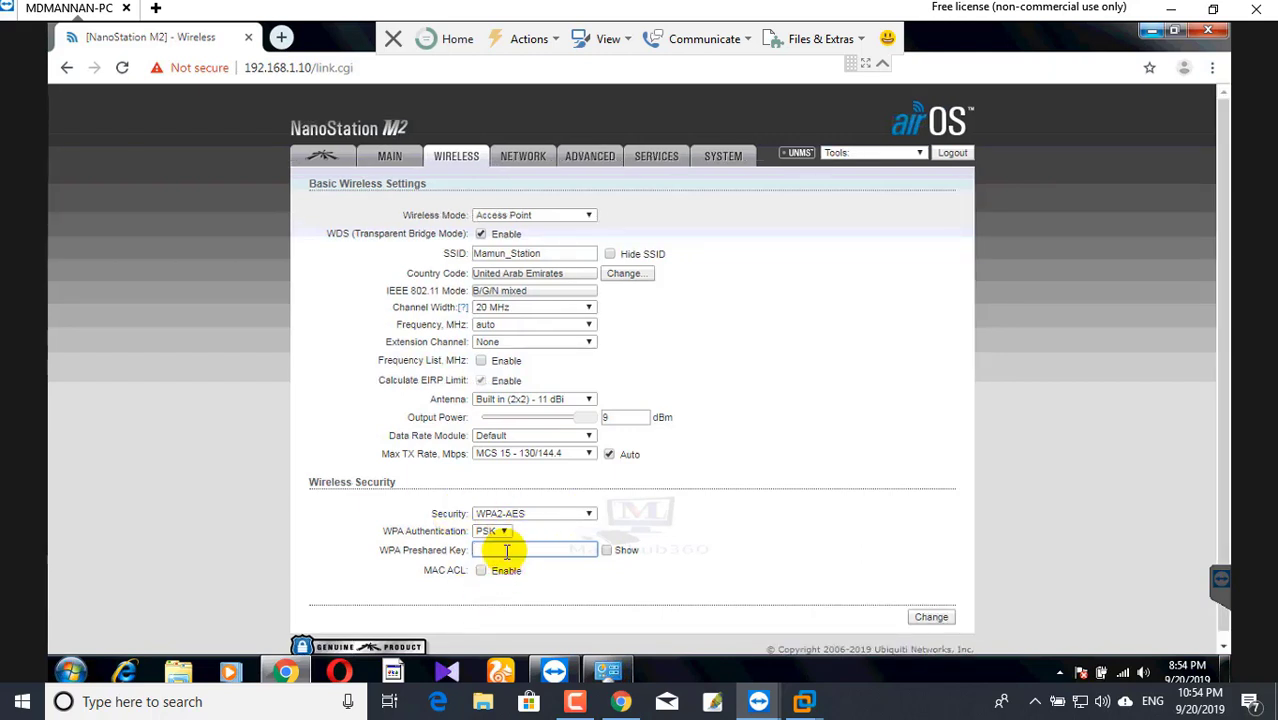
pyautogui.hotkey('ctrl', 'v')
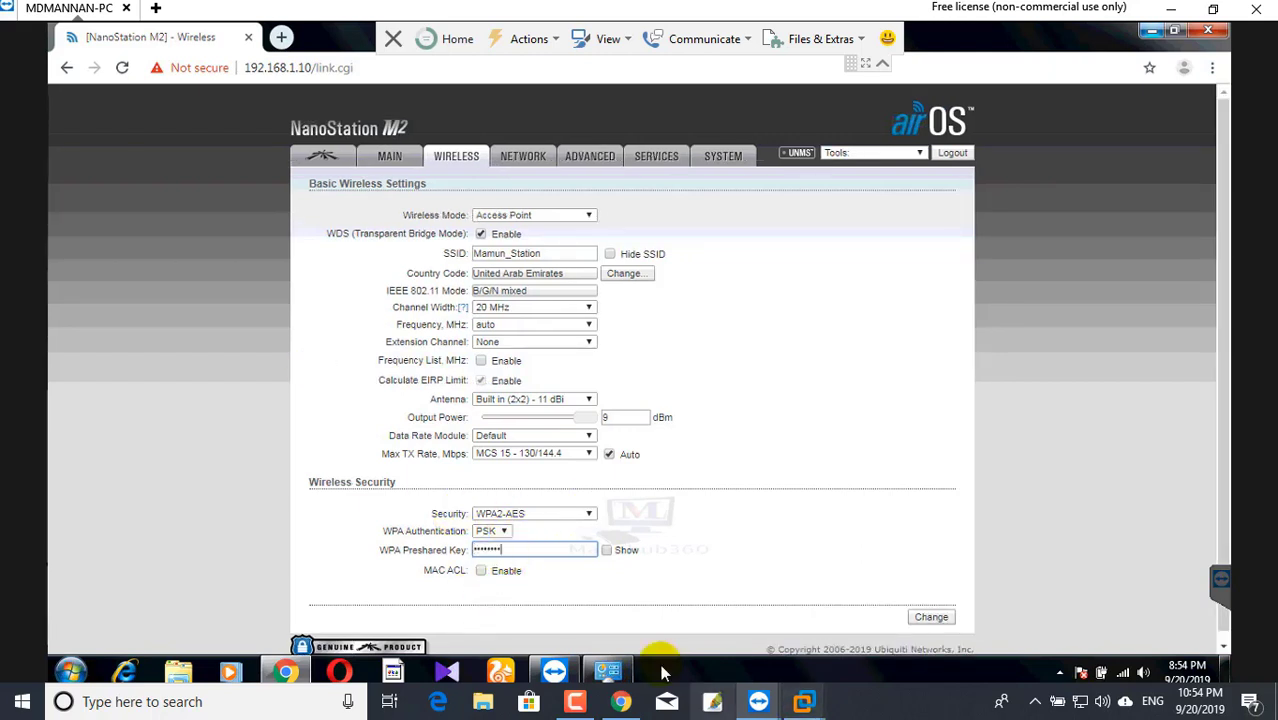
pyautogui.scroll(-1, 820, 560)
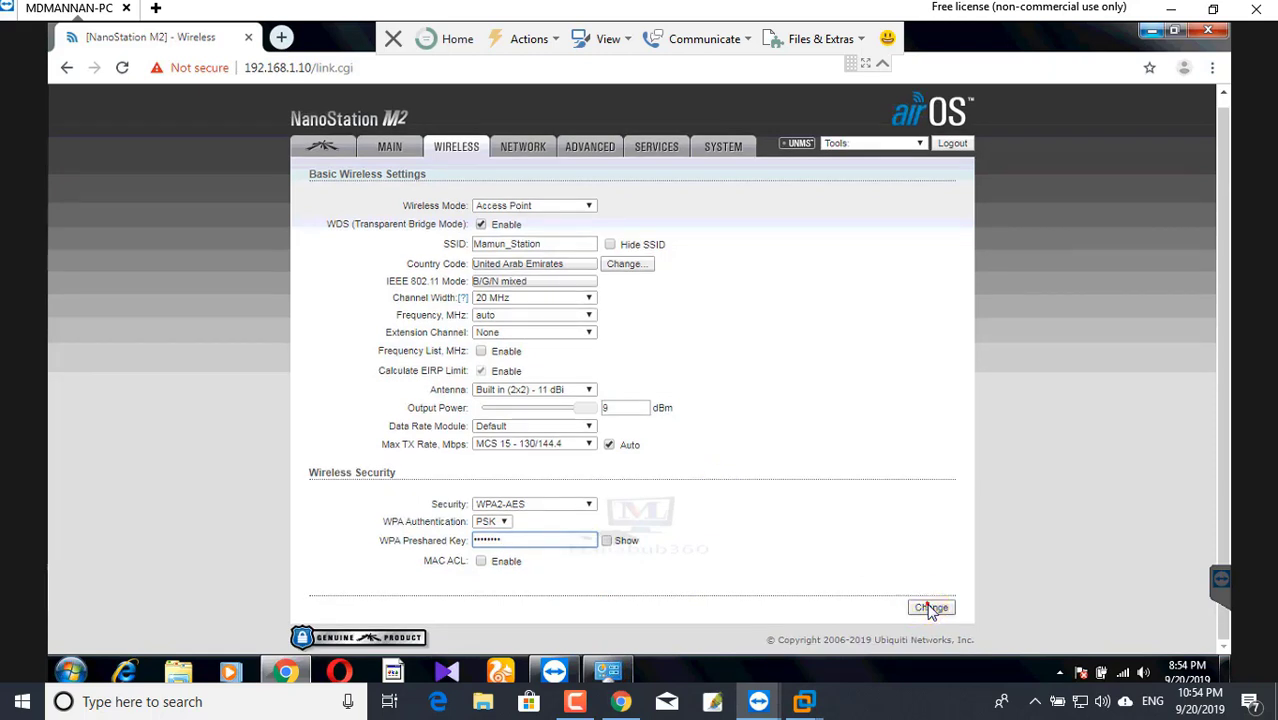
pyautogui.click(930, 607)
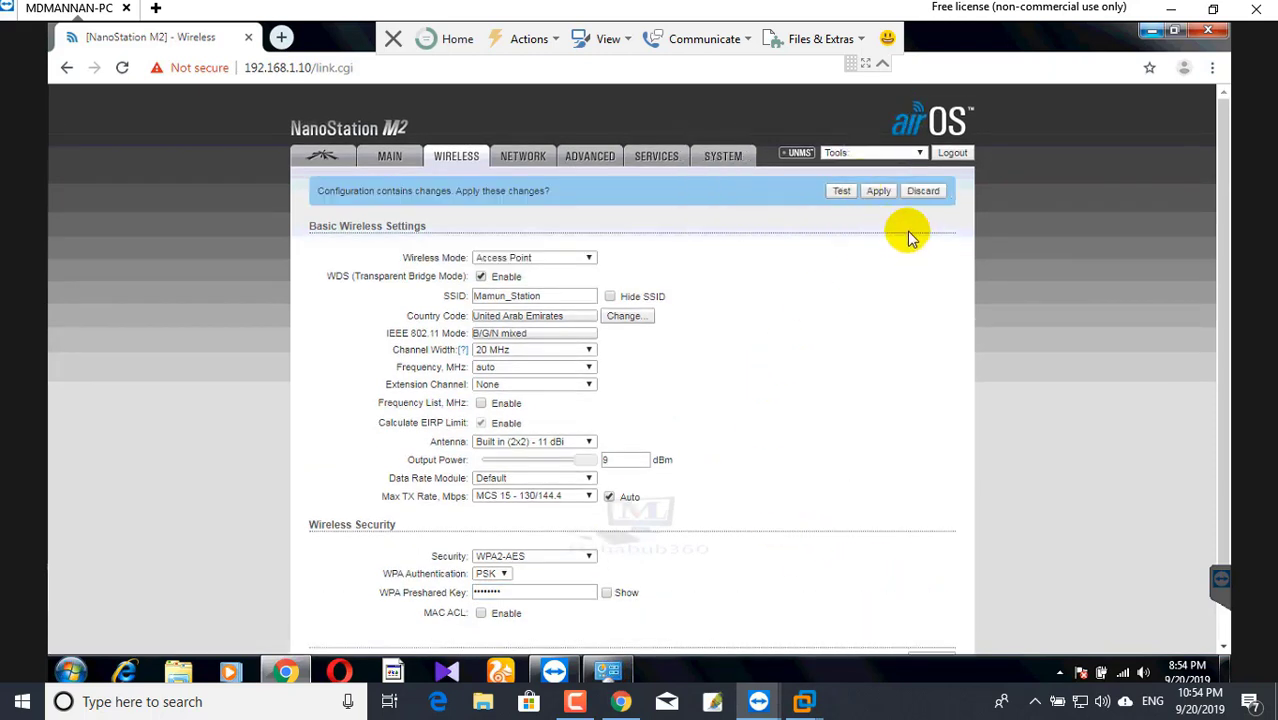
# - Apply the pending changes and reload 192.168.1.10 until the airOS Main status page returns
pyautogui.click(879, 192)
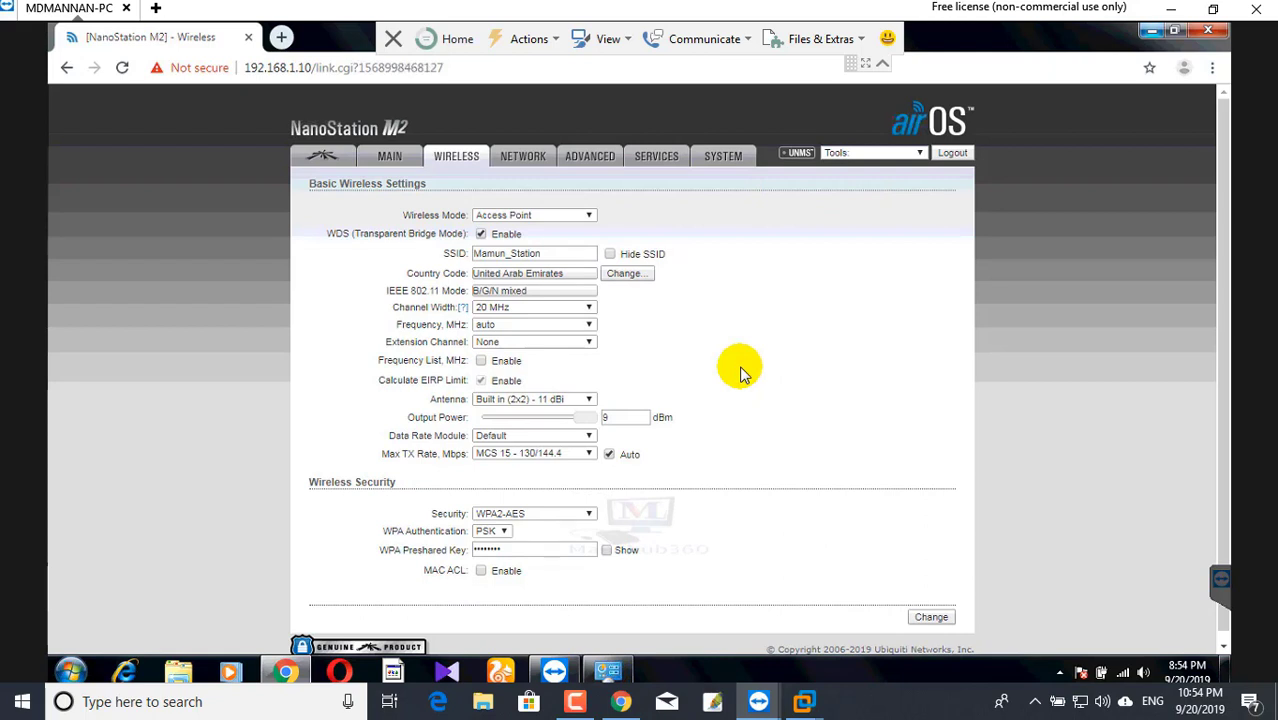
pyautogui.click(510, 157)
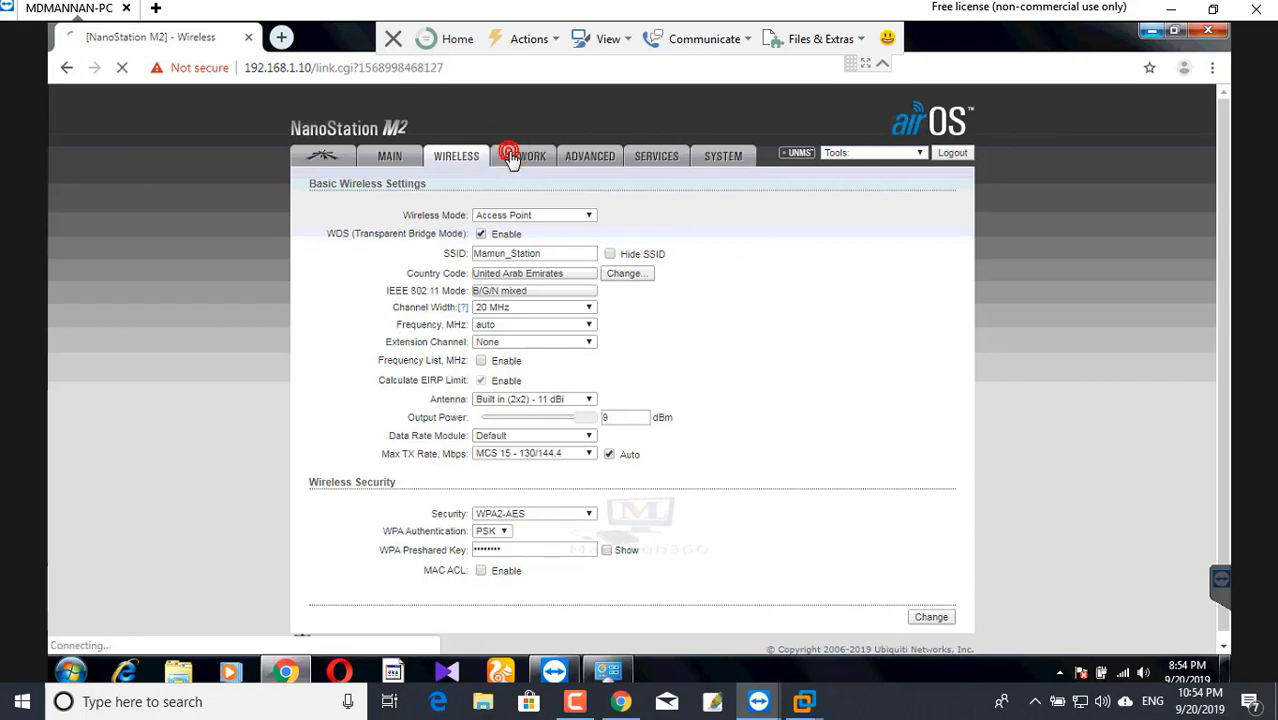
pyautogui.click(256, 72)
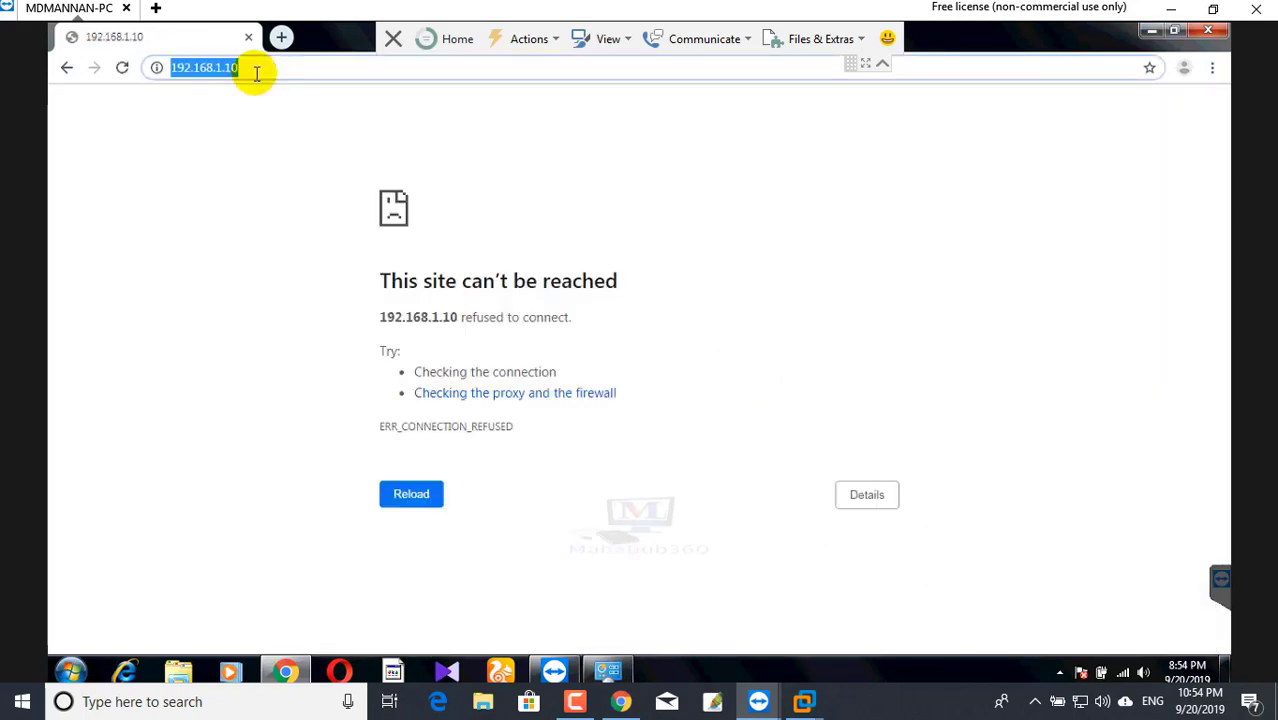
pyautogui.press('Return')
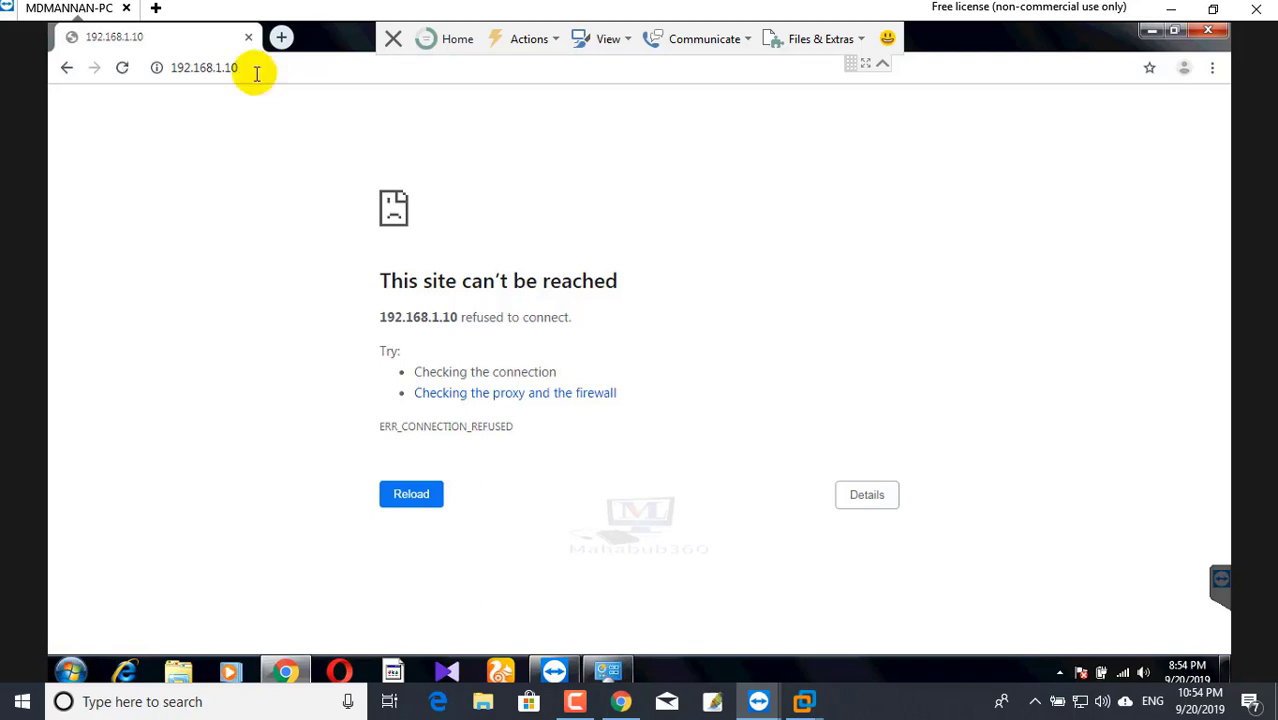
pyautogui.click(256, 72)
pyautogui.press('Return')
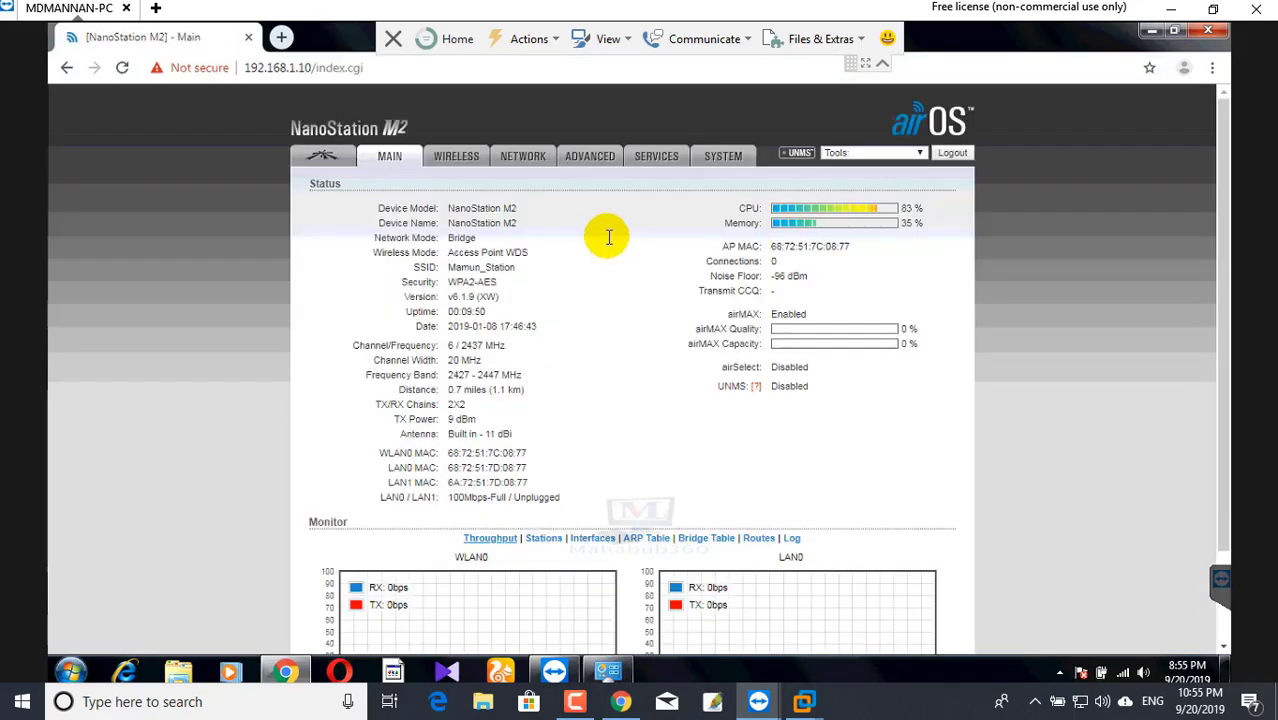
# - Open Tools > Align Antenna, review and close the alignment window, then return to Wireless
pyautogui.click(919, 154)
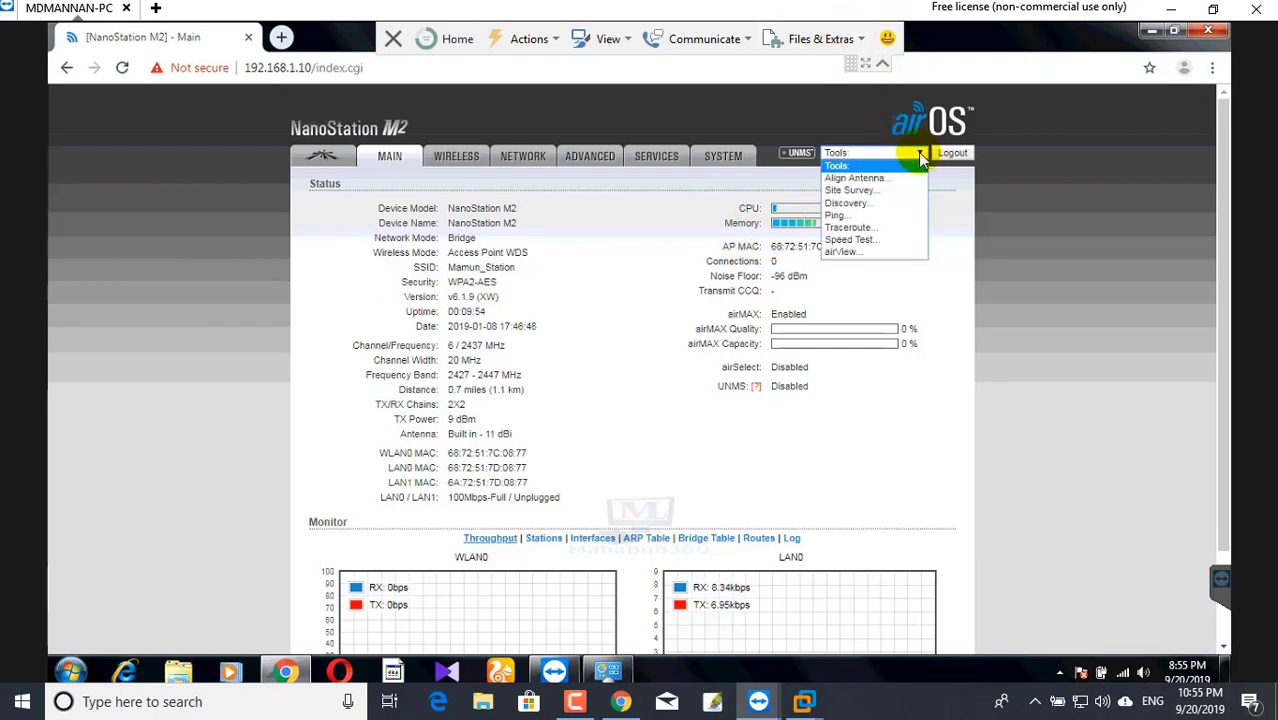
pyautogui.click(842, 180)
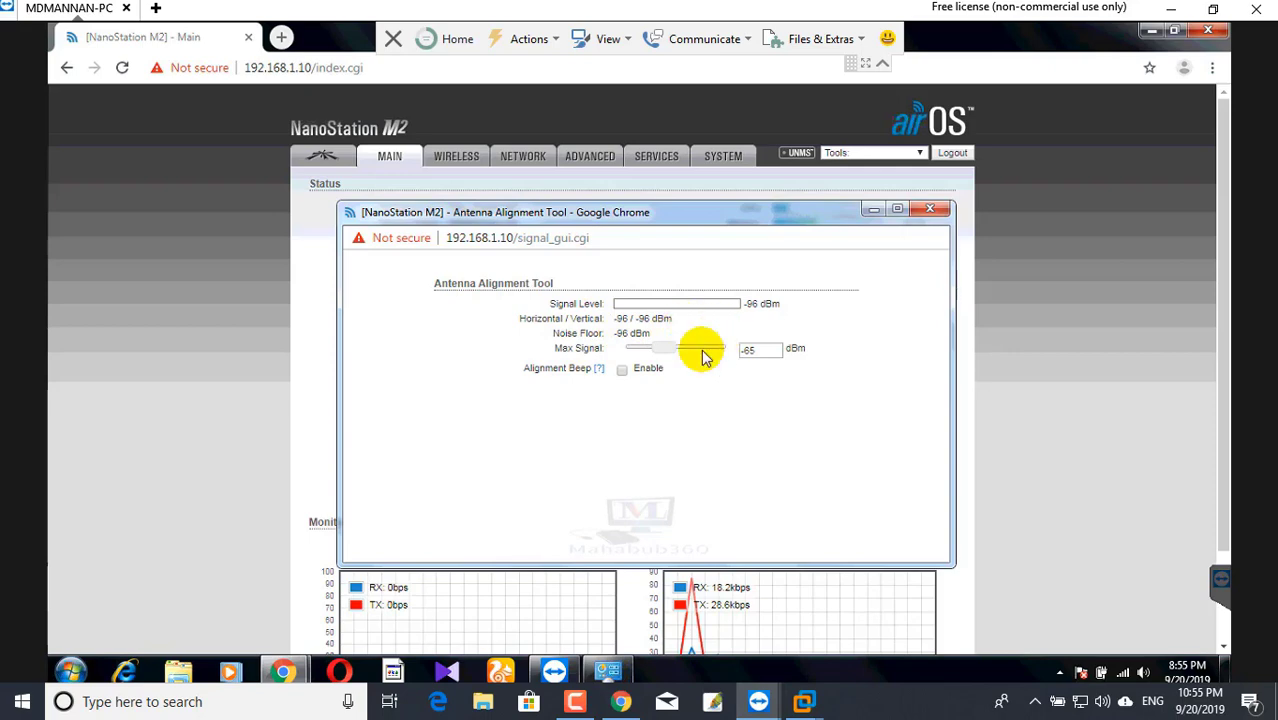
pyautogui.click(655, 210)
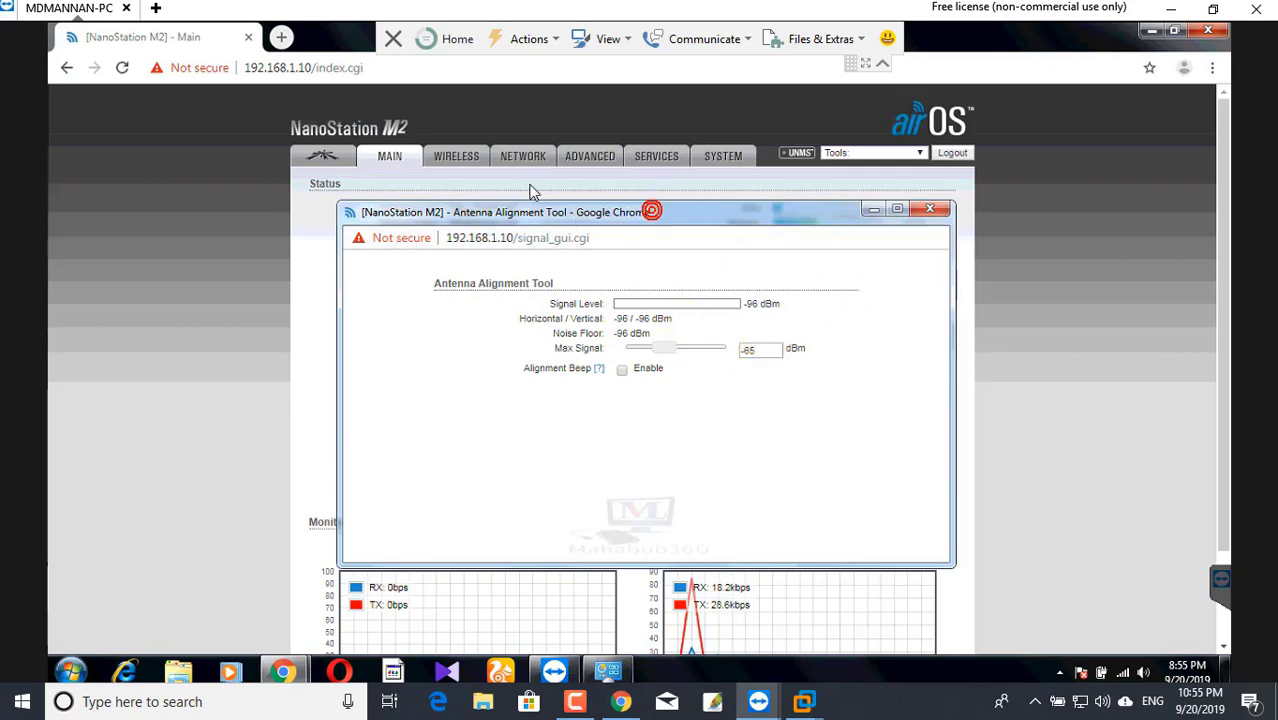
pyautogui.moveTo(531, 191); pyautogui.dragTo(529, 184)
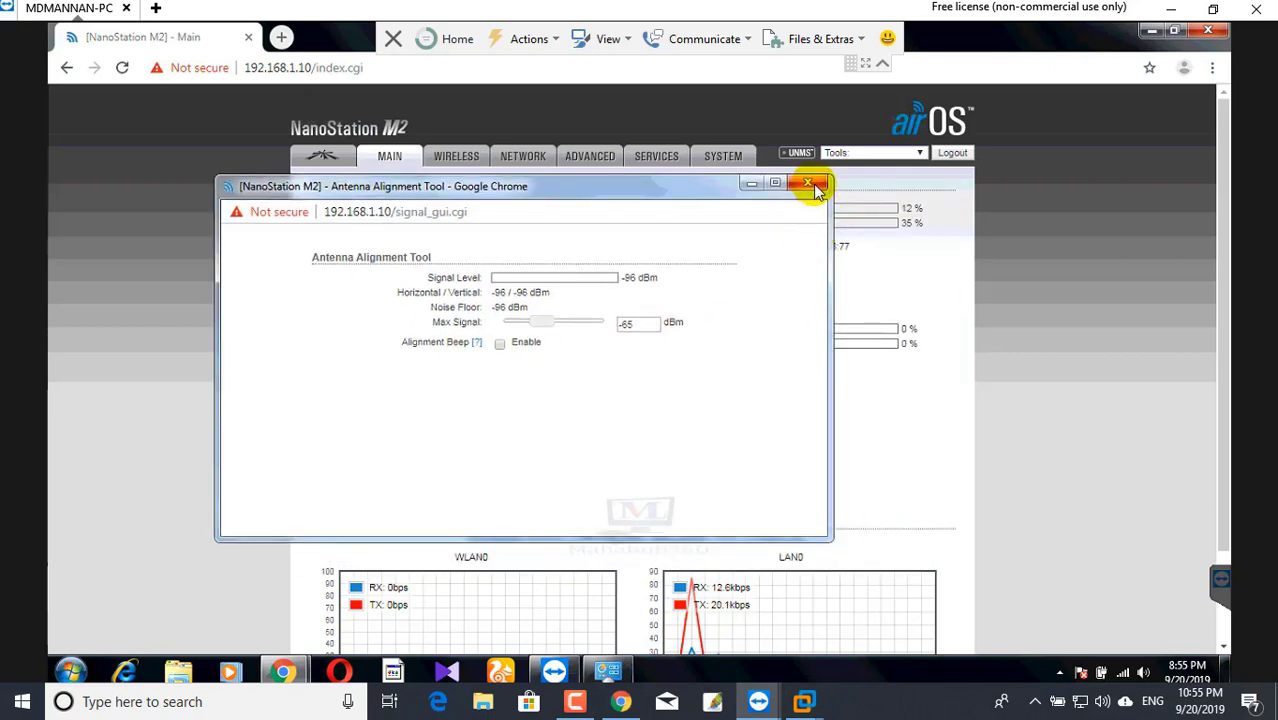
pyautogui.click(815, 187)
pyautogui.click(456, 160)
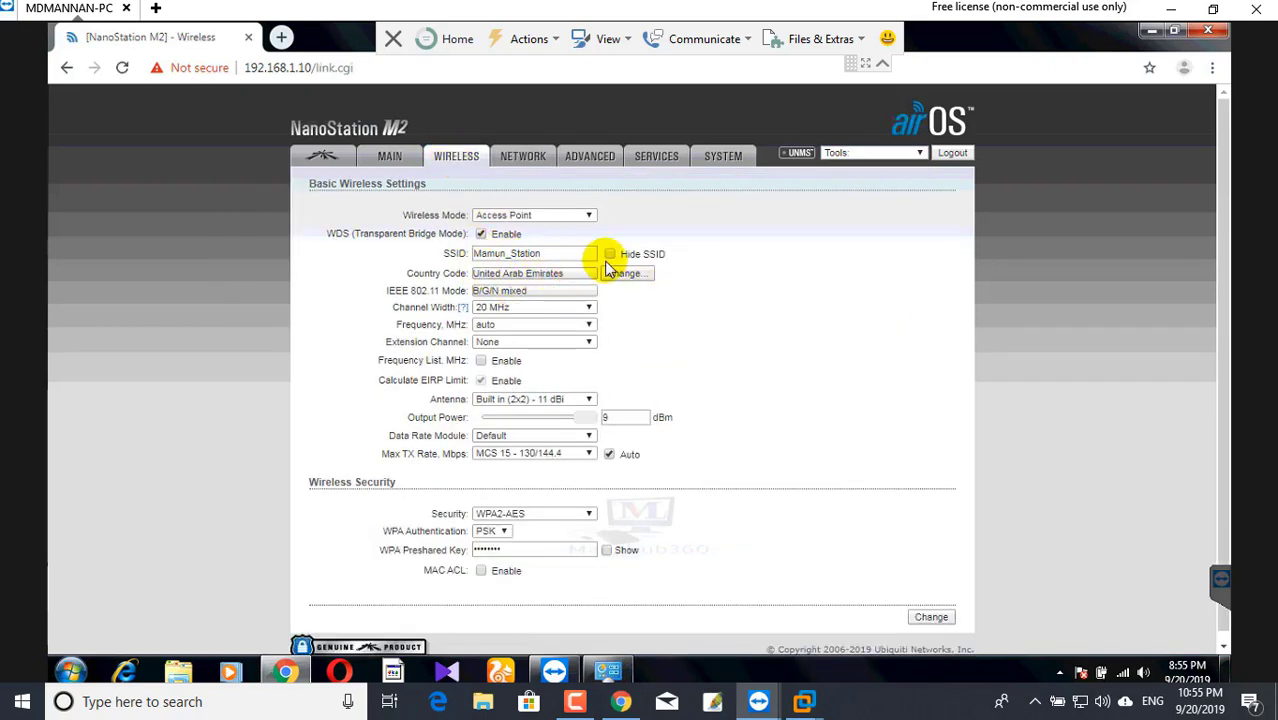
pyautogui.click(1125, 675)
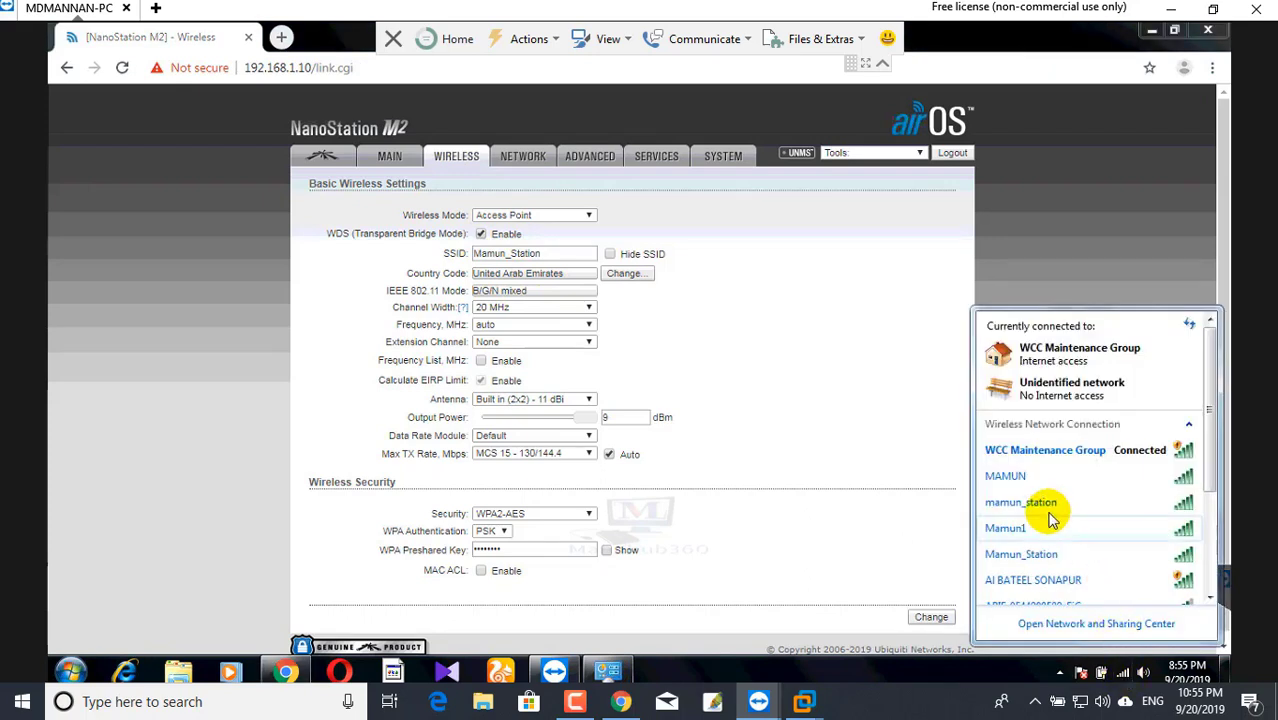
pyautogui.moveTo(1018, 561)
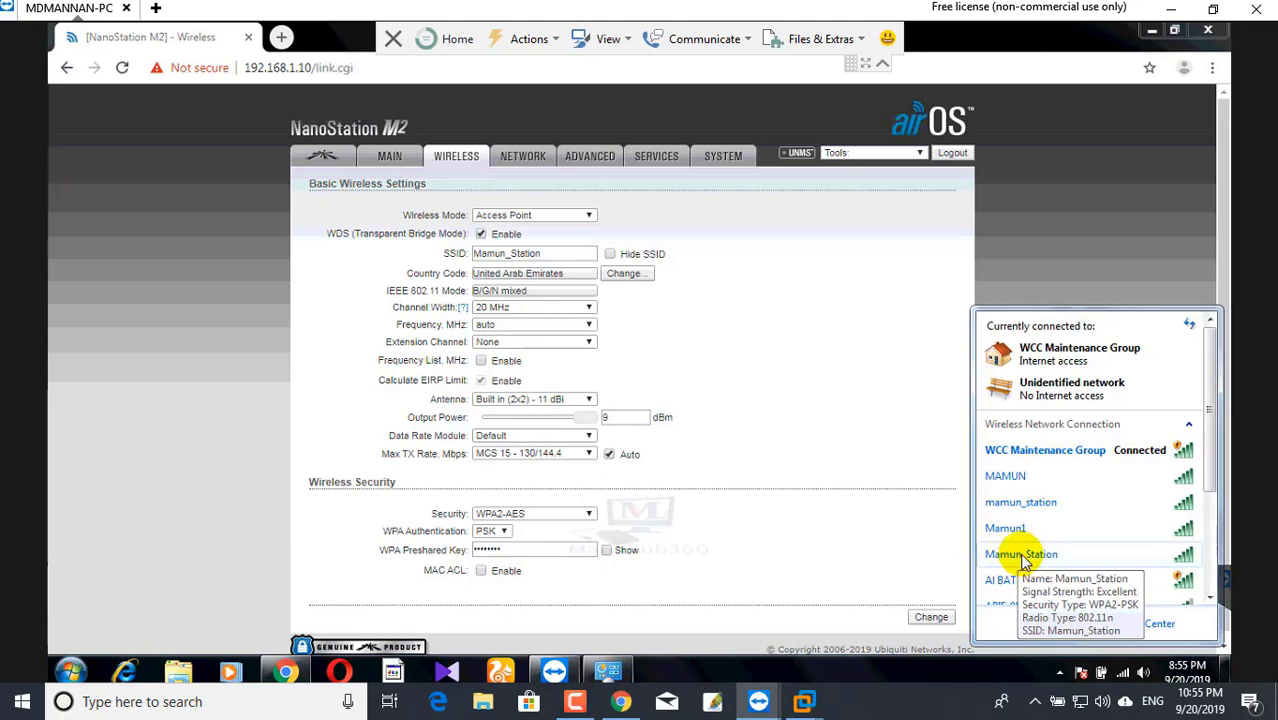
pyautogui.click(1178, 557)
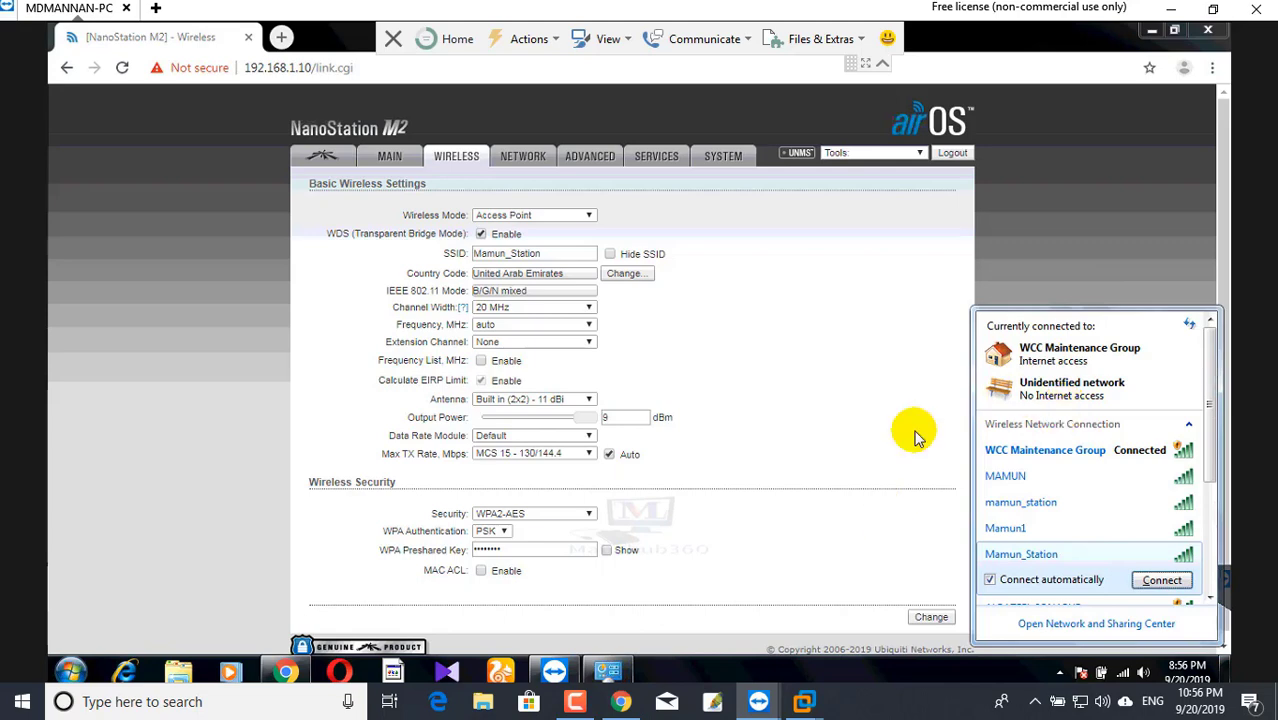
pyautogui.click(728, 530)
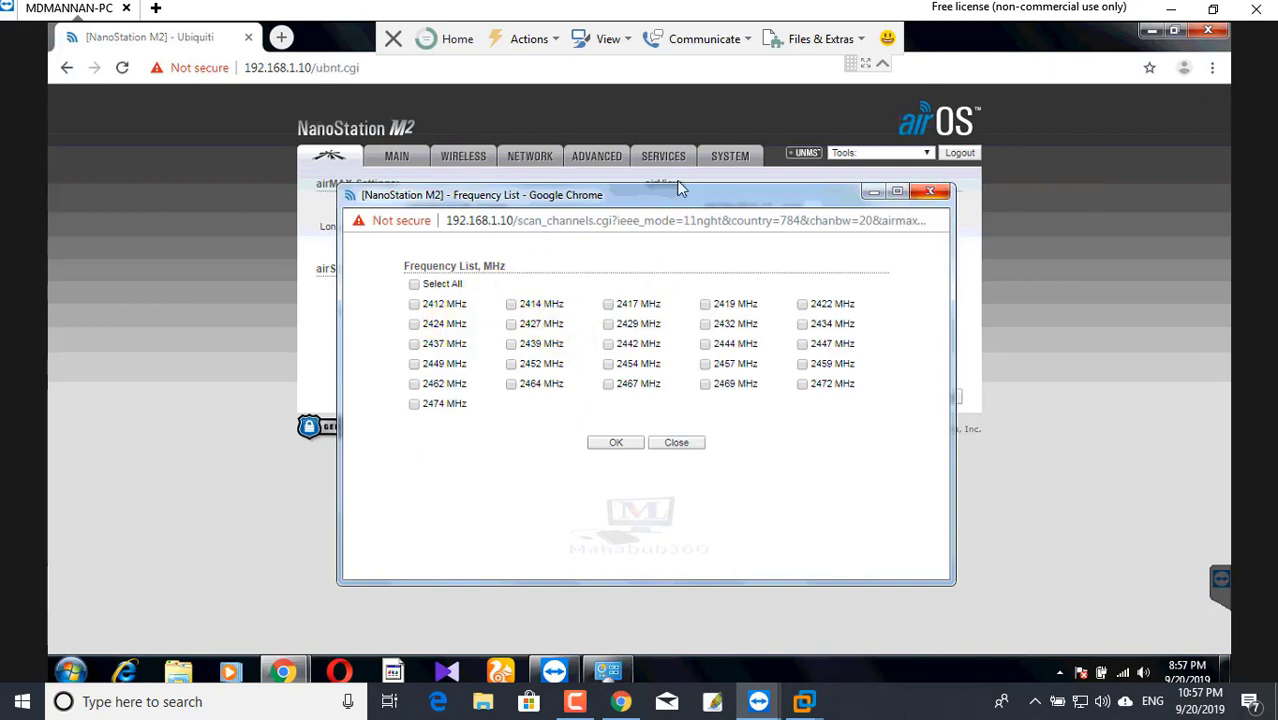
# - Put all frequencies from 2412 to 2474 MHz in the airSelect list, submit, and choose Test
pyautogui.click(424, 176)
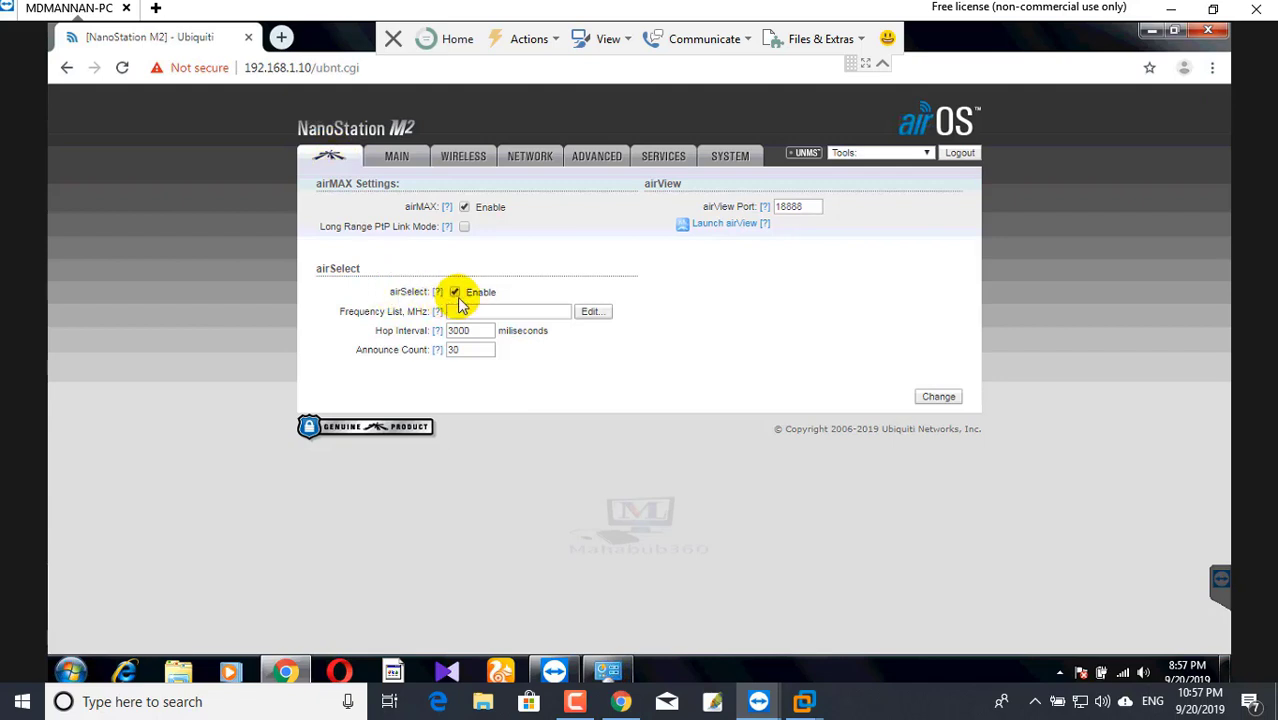
pyautogui.click(590, 315)
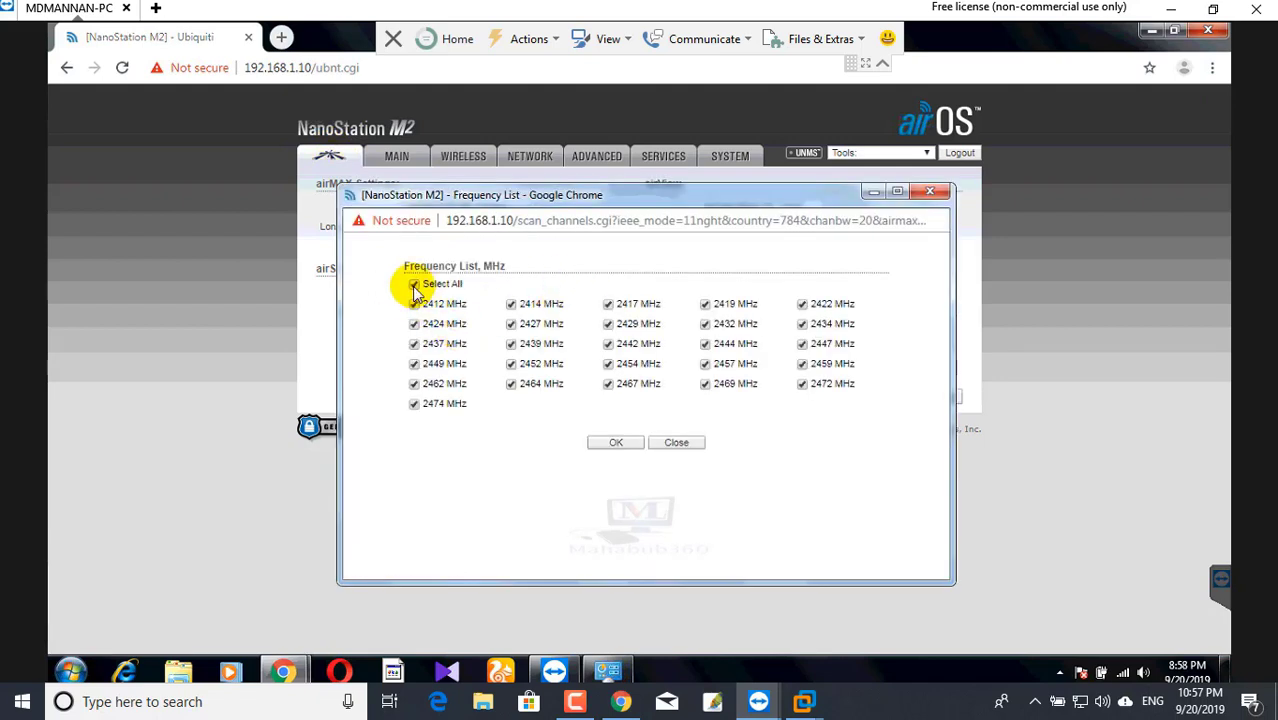
pyautogui.click(614, 443)
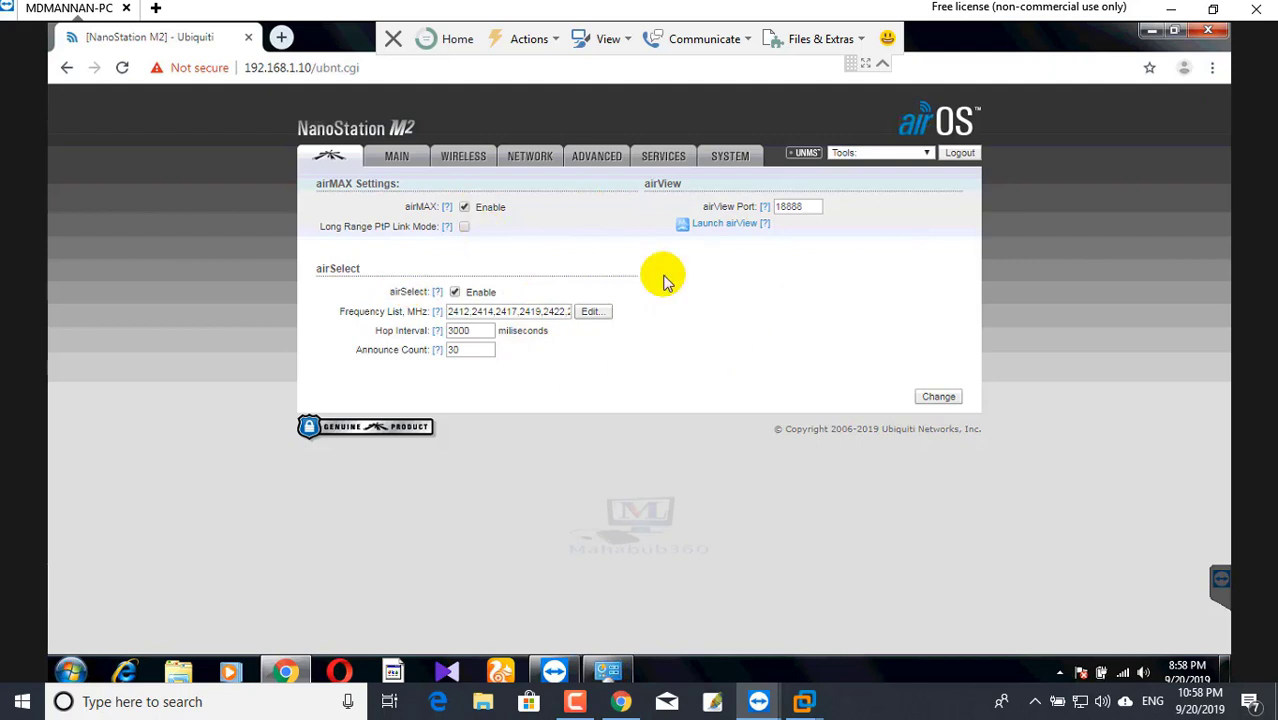
pyautogui.click(938, 398)
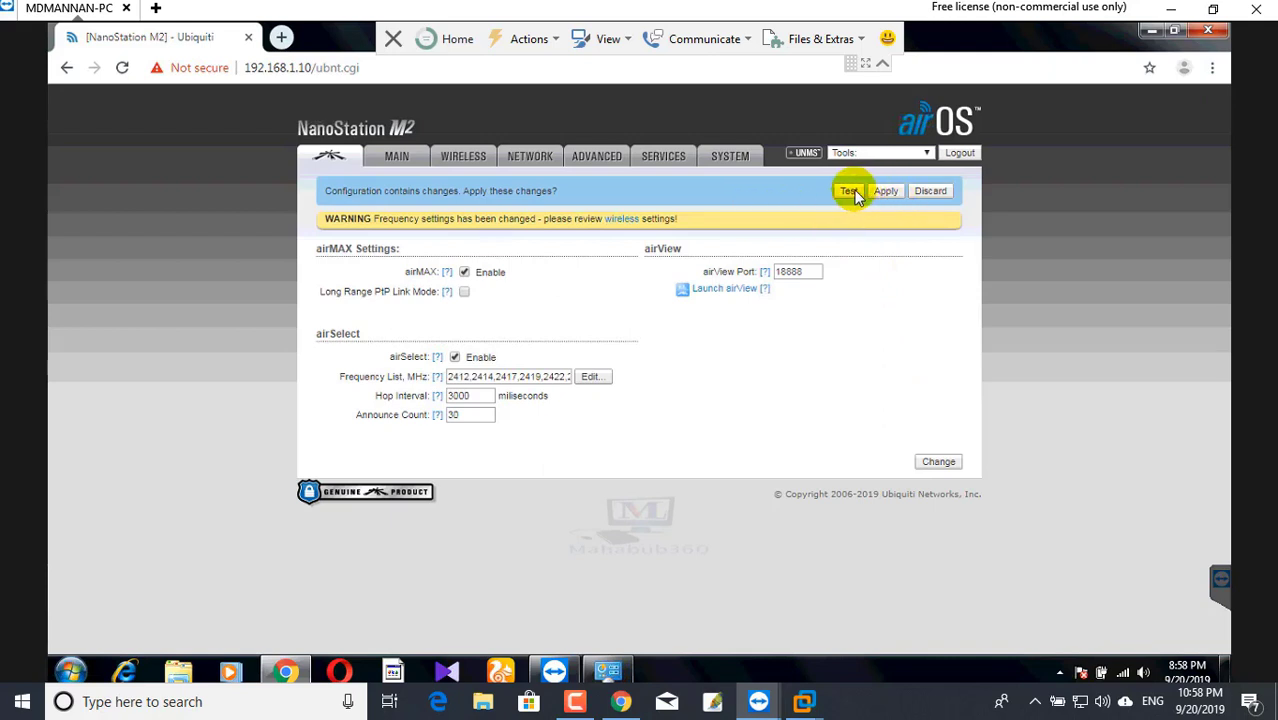
pyautogui.click(848, 194)
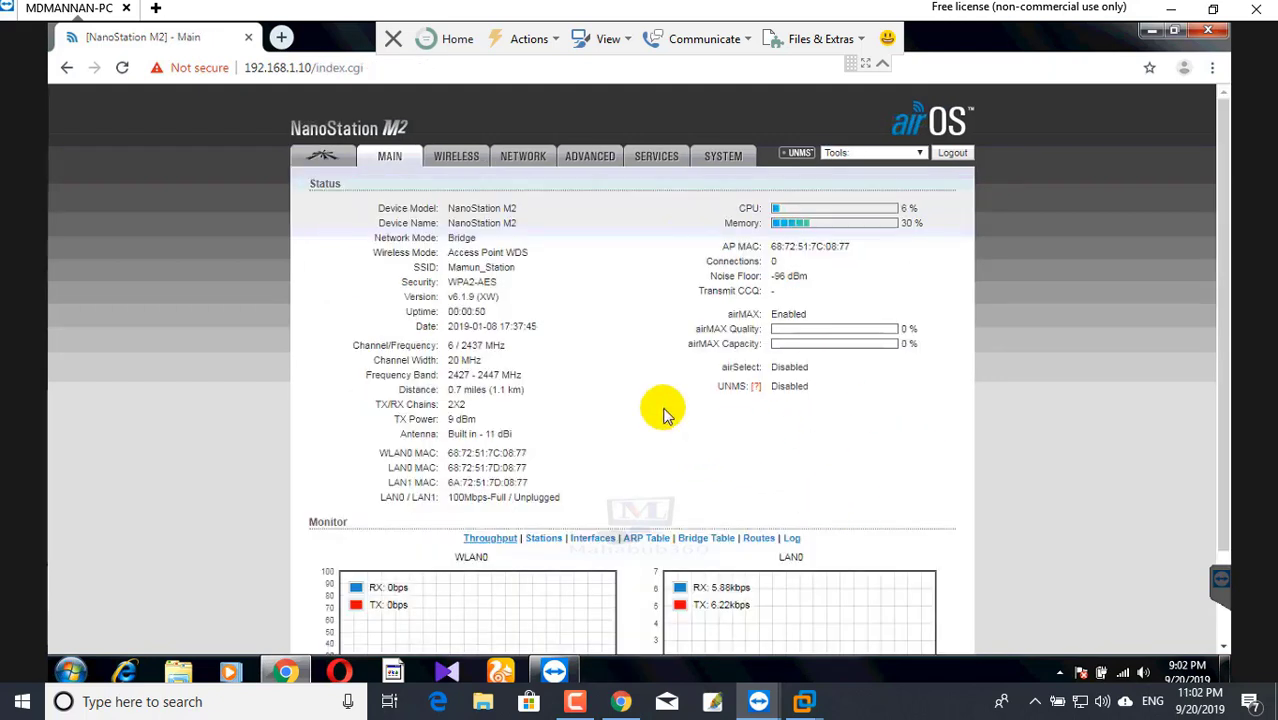
# - Review the Main status page showing airSelect Disabled, then go to the airMAX settings page
pyautogui.scroll(-3, 878, 585)
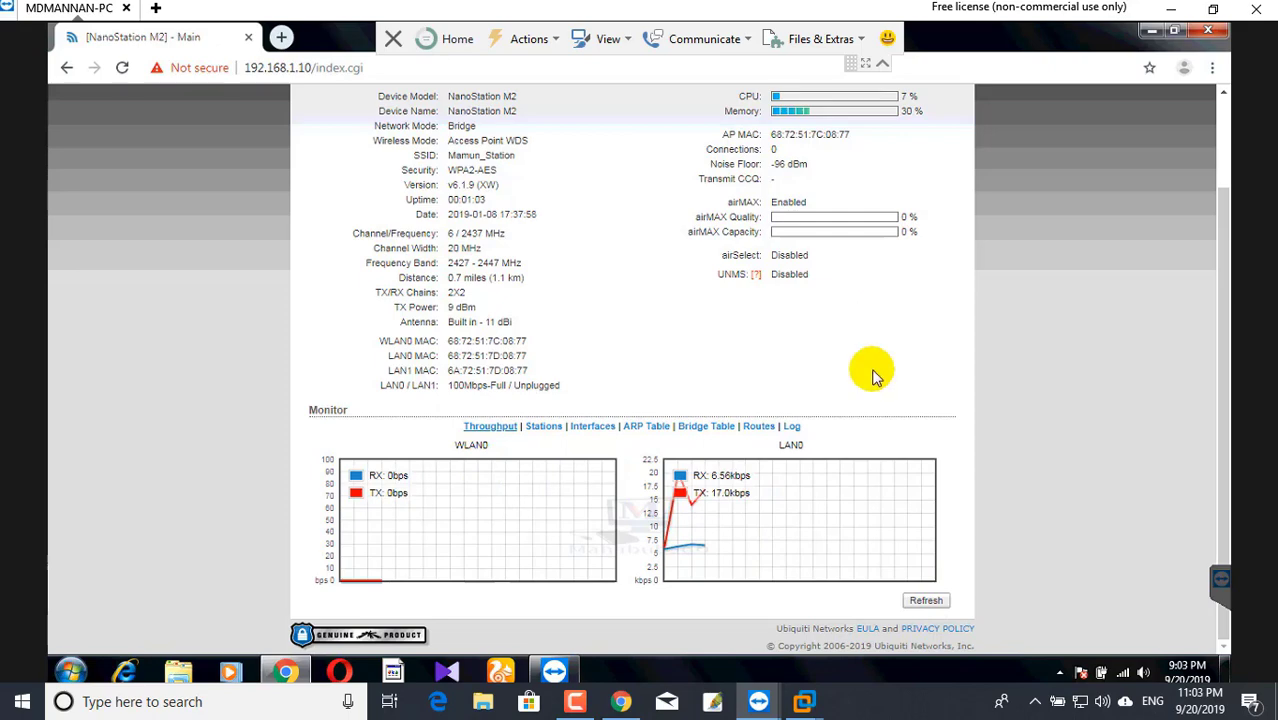
pyautogui.scroll(2, 789, 268)
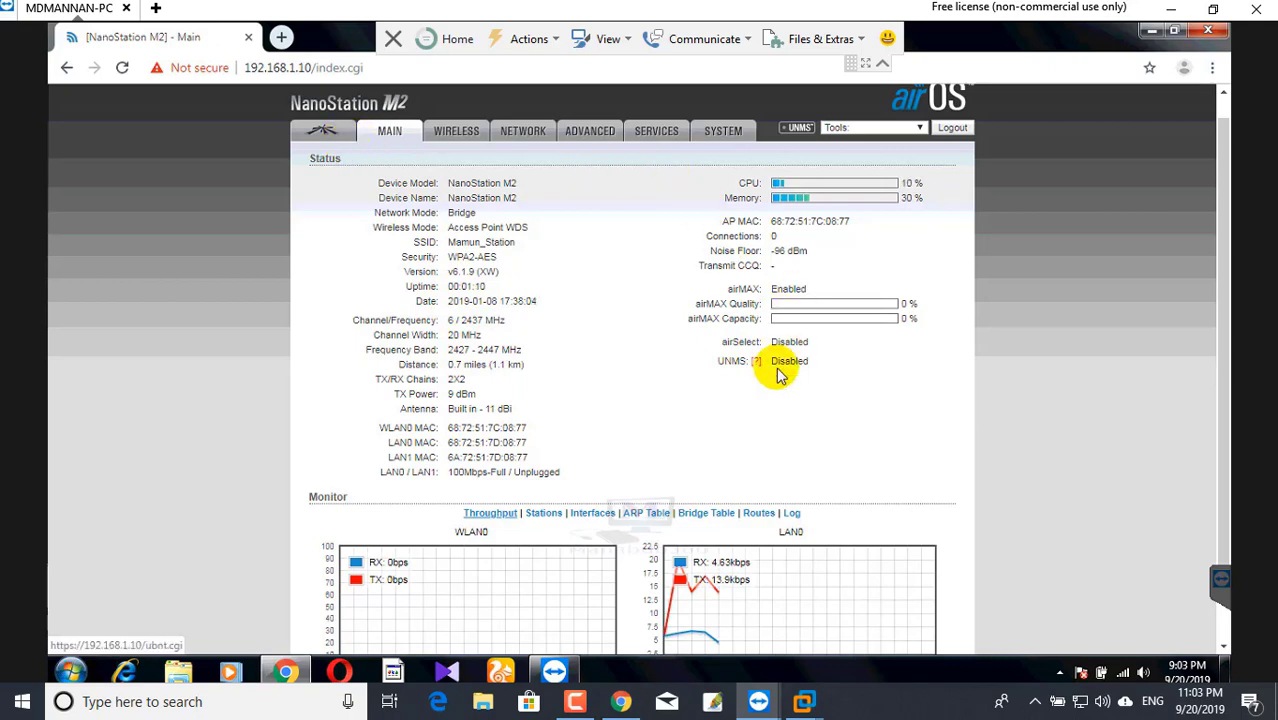
pyautogui.click(340, 133)
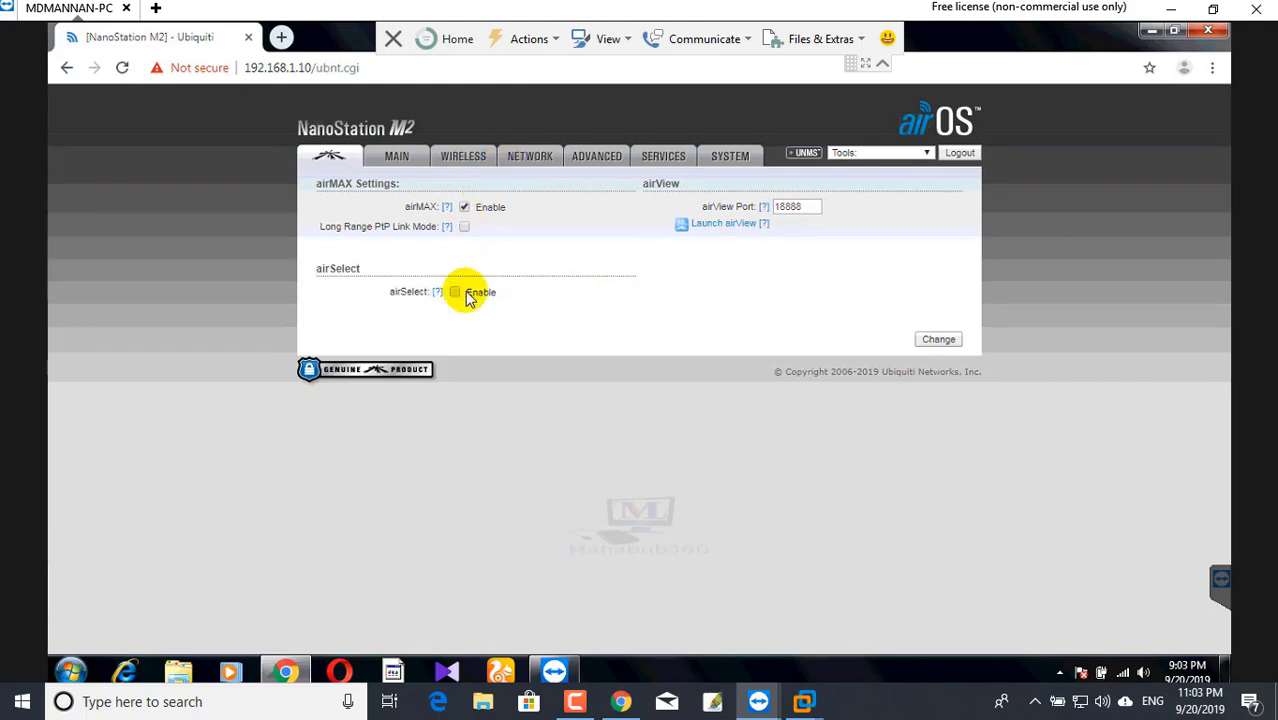
# - Re-enable airSelect with every frequency selected, submit, then follow the warning's wireless link
pyautogui.click(456, 292)
pyautogui.click(592, 312)
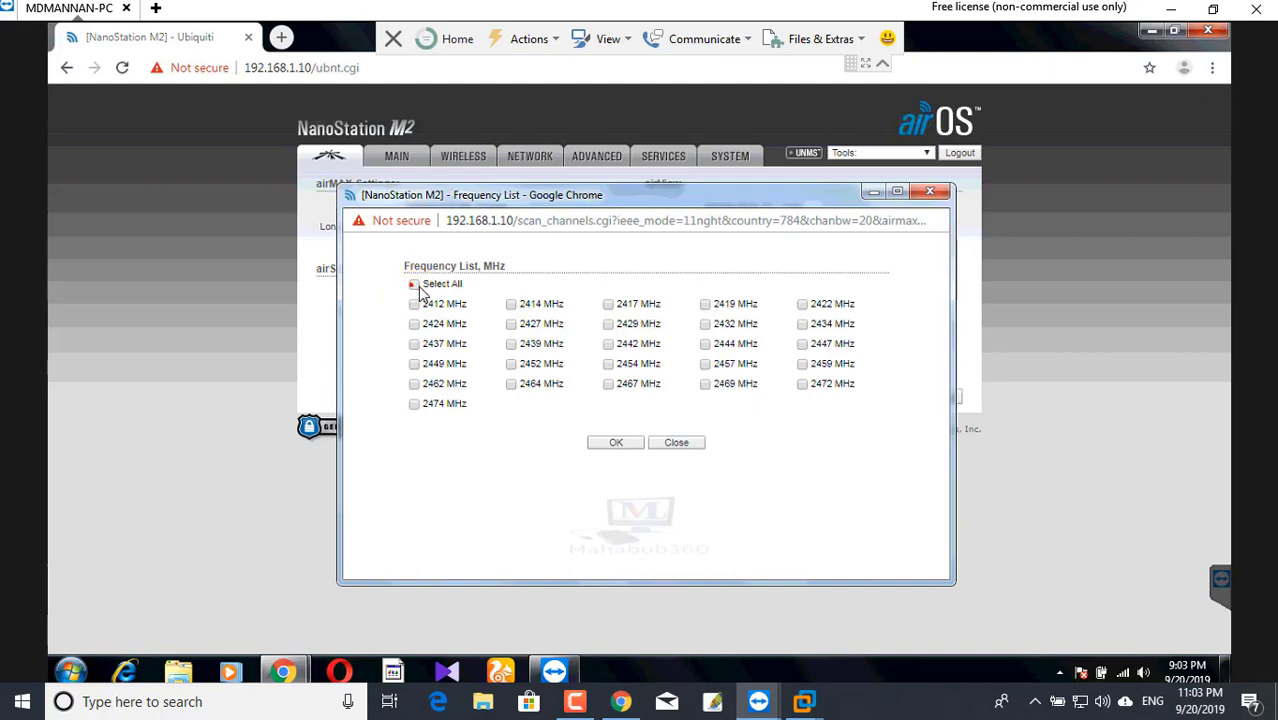
pyautogui.click(413, 284)
pyautogui.click(616, 443)
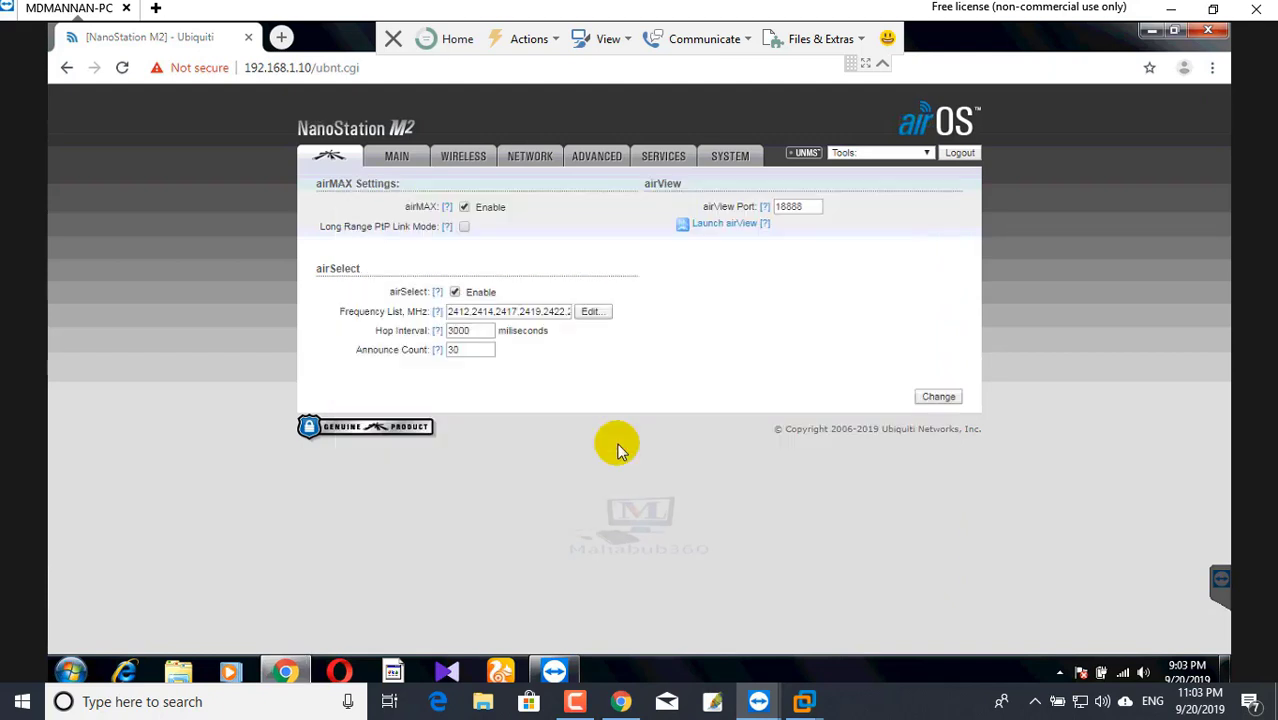
pyautogui.click(938, 397)
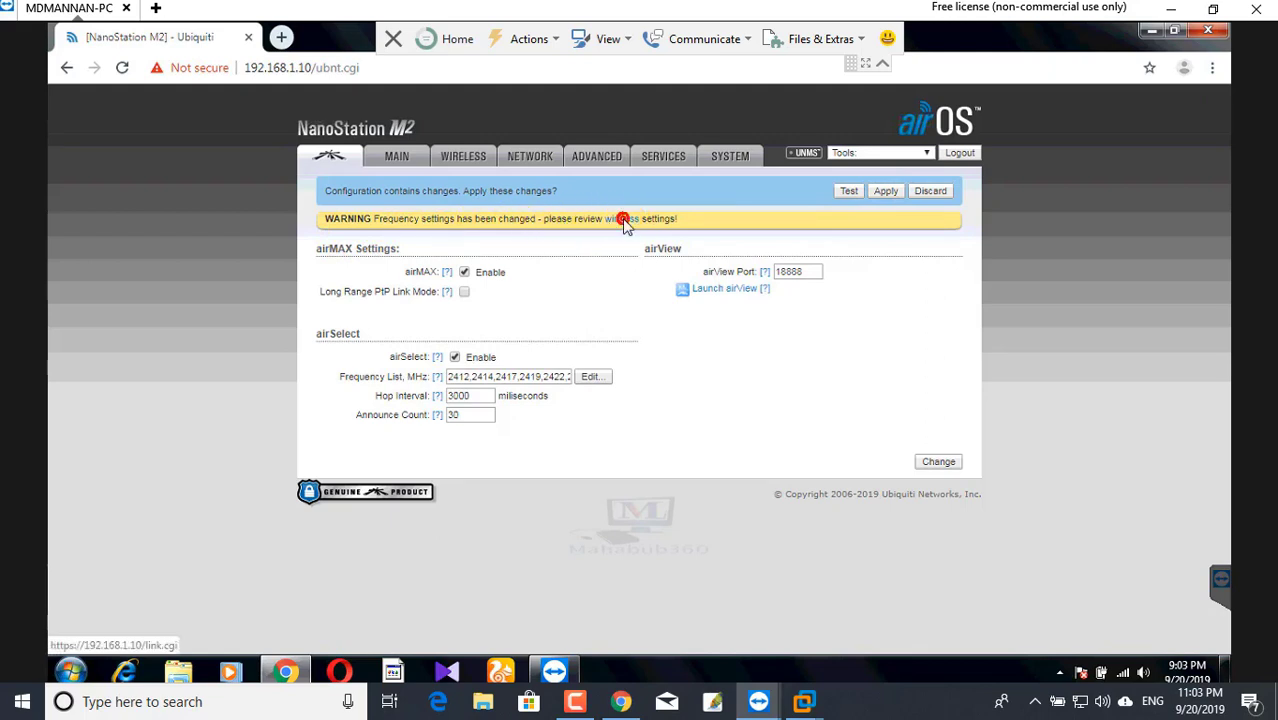
pyautogui.click(463, 158)
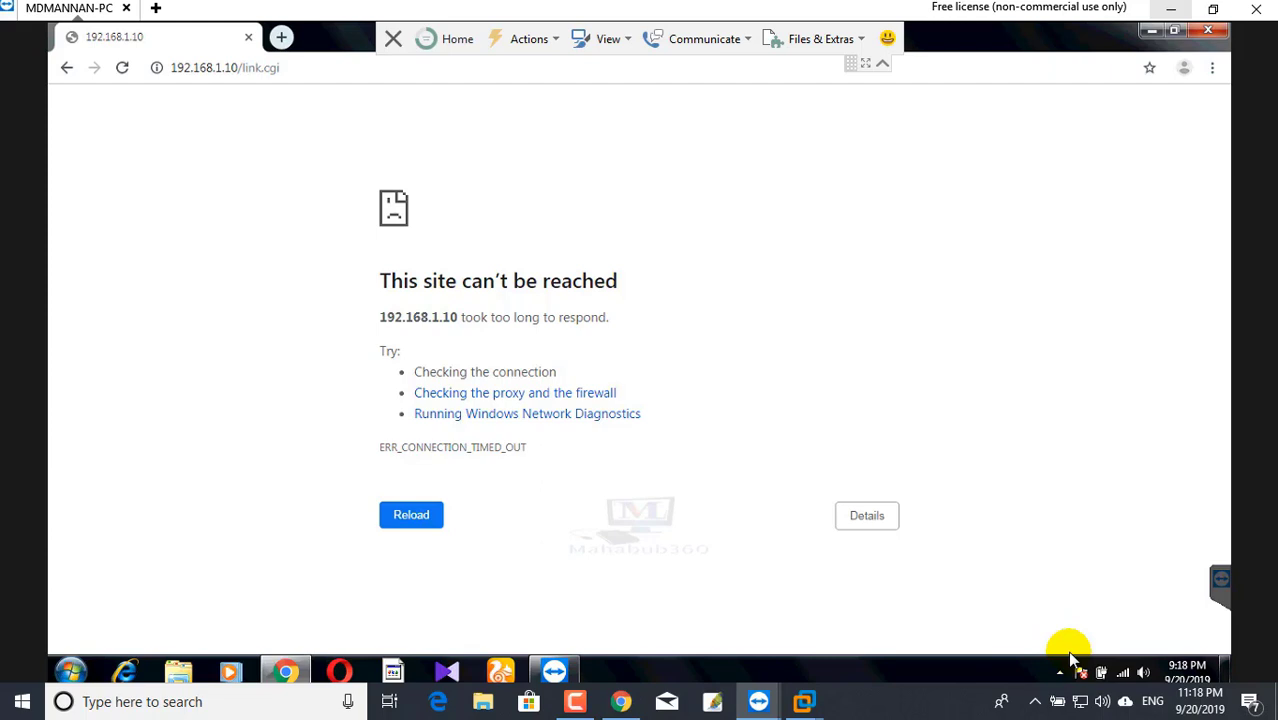
# - Check the PC's available networks list and scroll through the reloaded airOS status page
pyautogui.click(1122, 672)
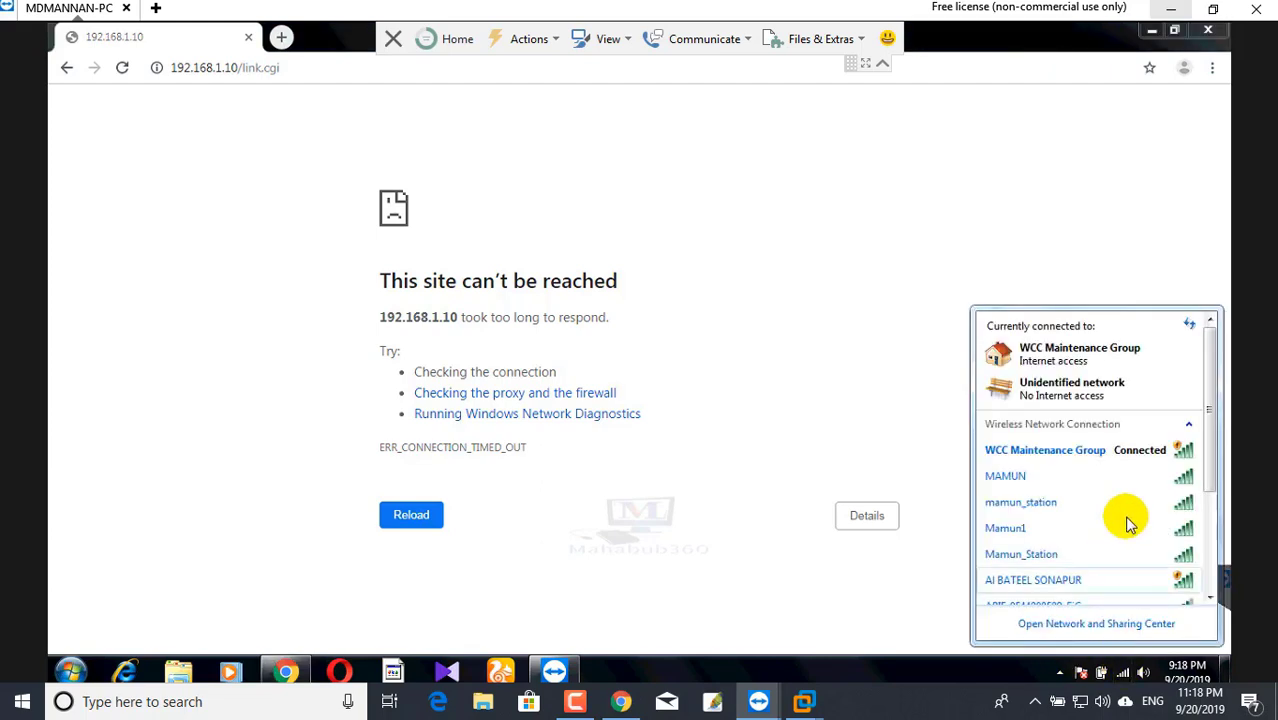
pyautogui.click(1096, 623)
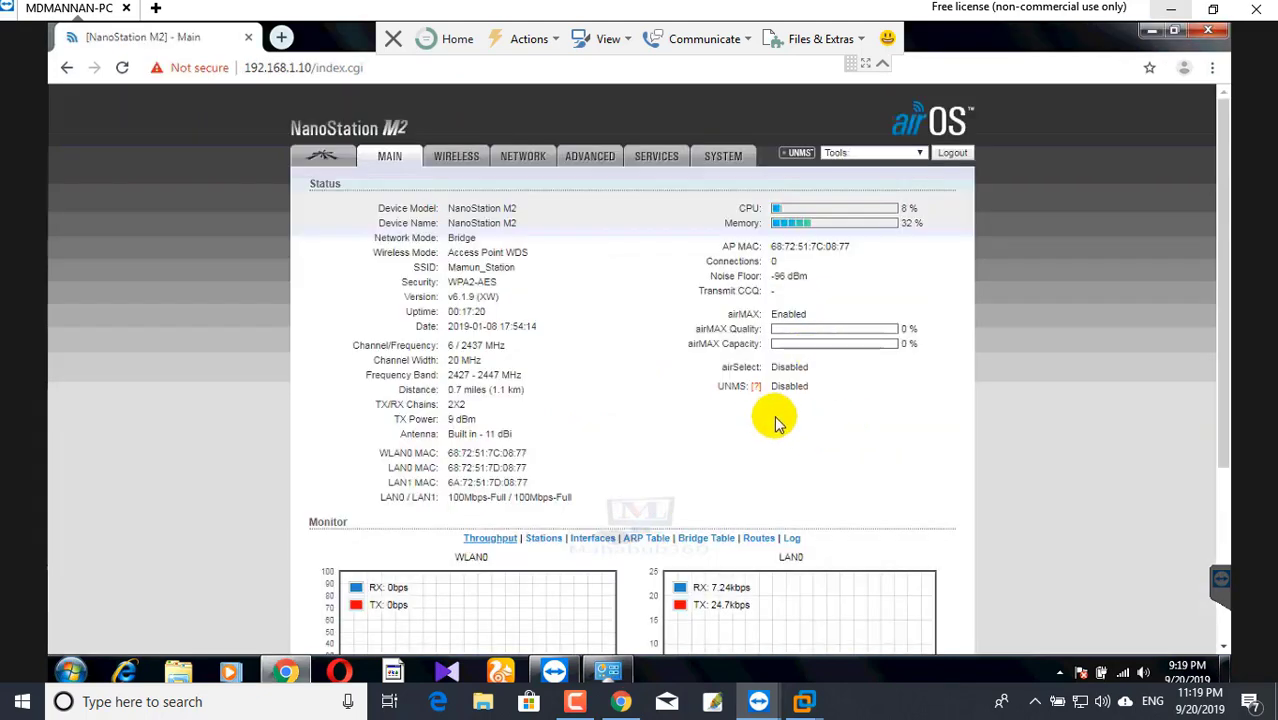
pyautogui.scroll(-1, 660, 440)
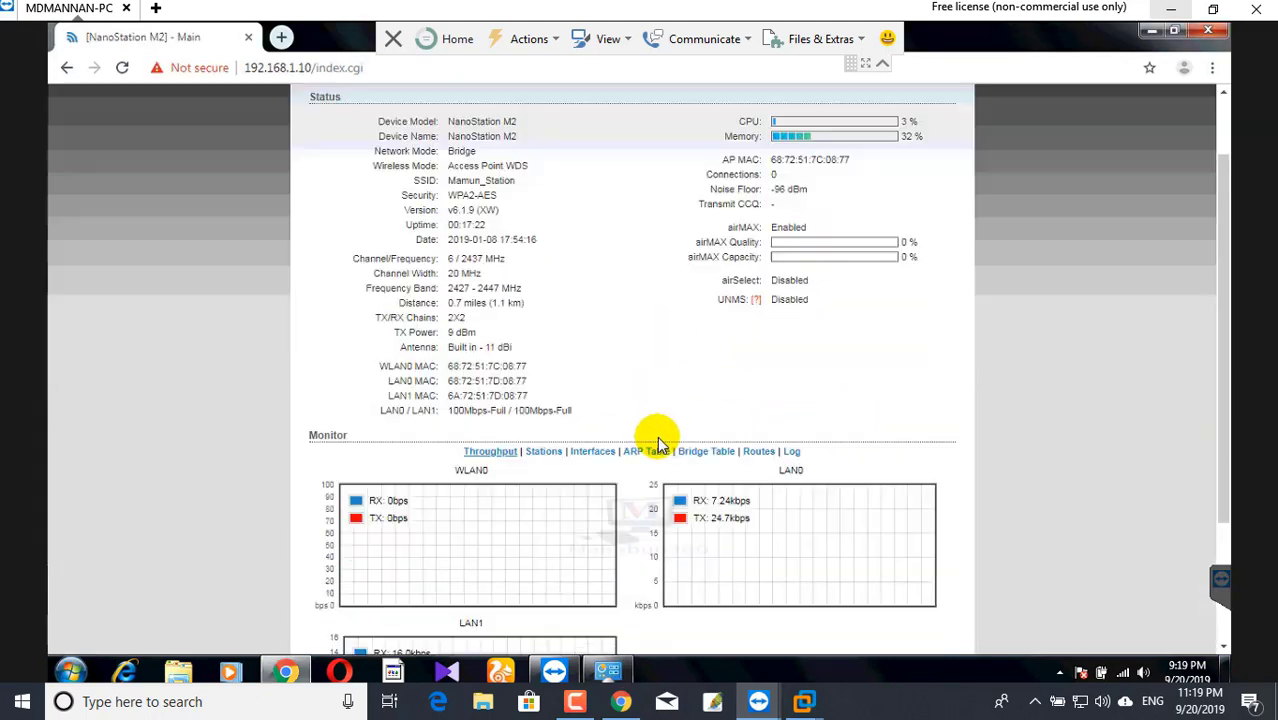
pyautogui.scroll(-1, 660, 440)
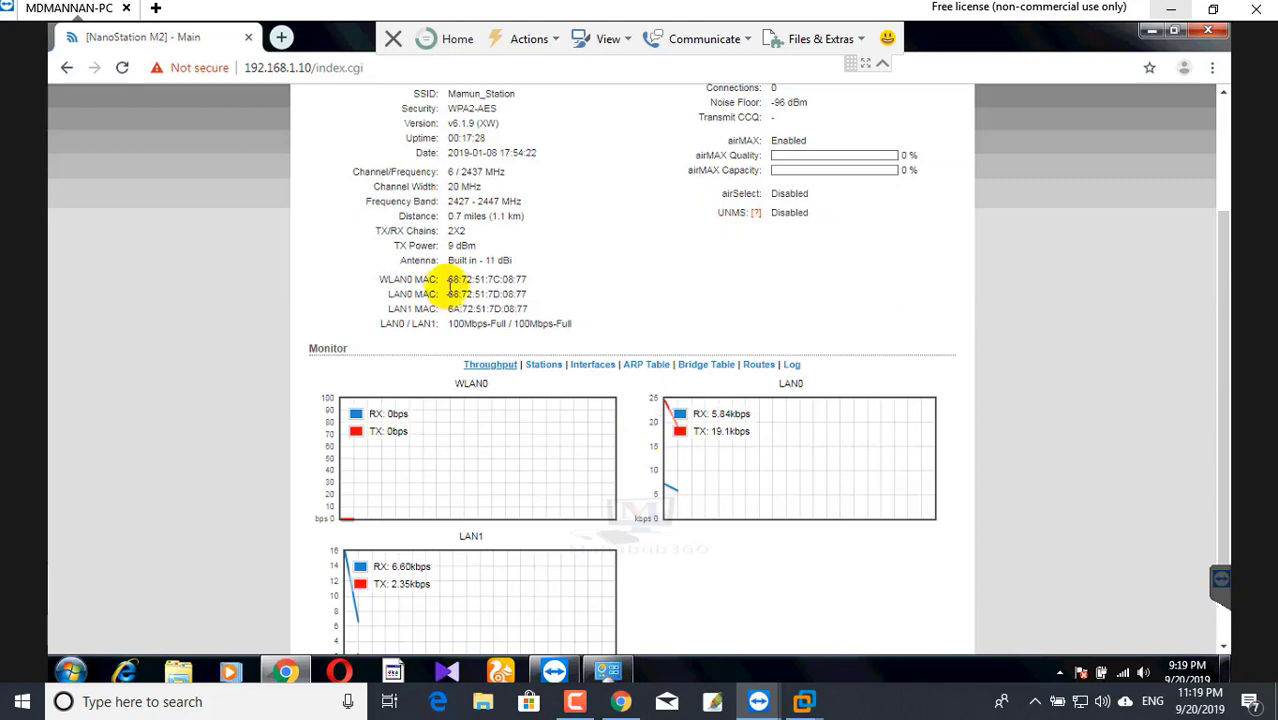
pyautogui.scroll(2, 650, 490)
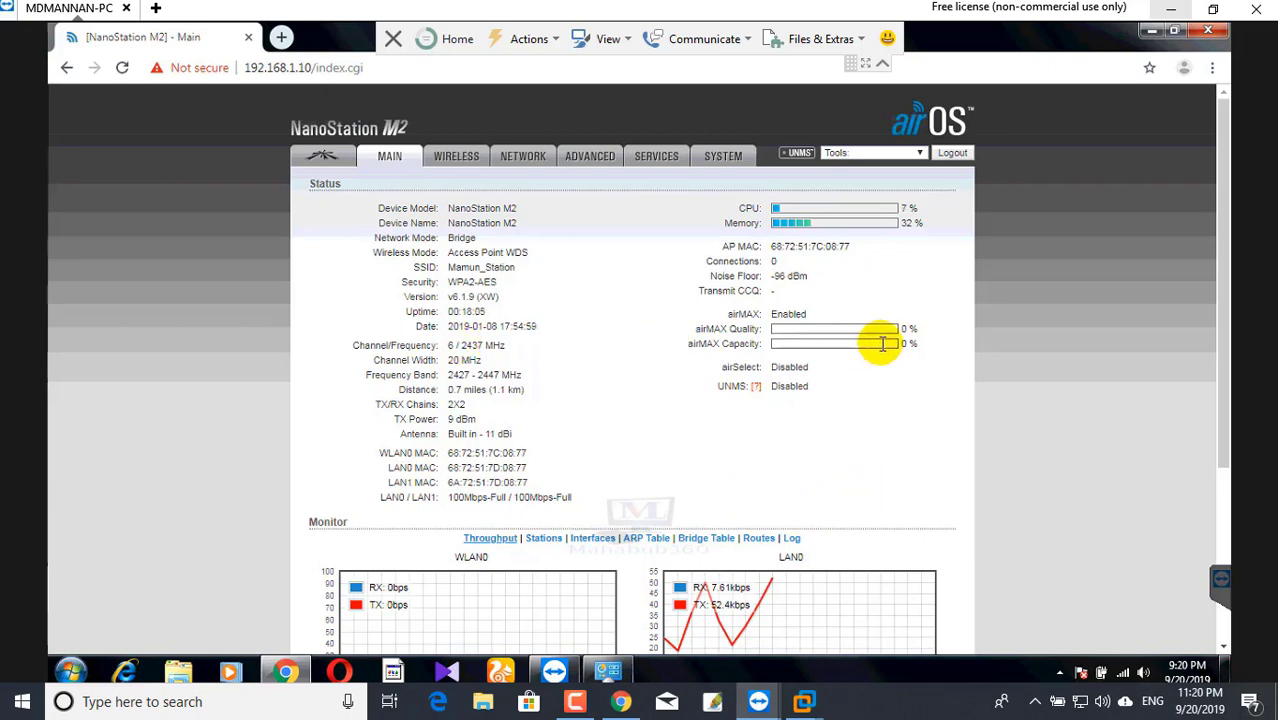
# - Revisit the airMAX page and Main status, then open Network and Sharing Center from the tray
pyautogui.click(329, 158)
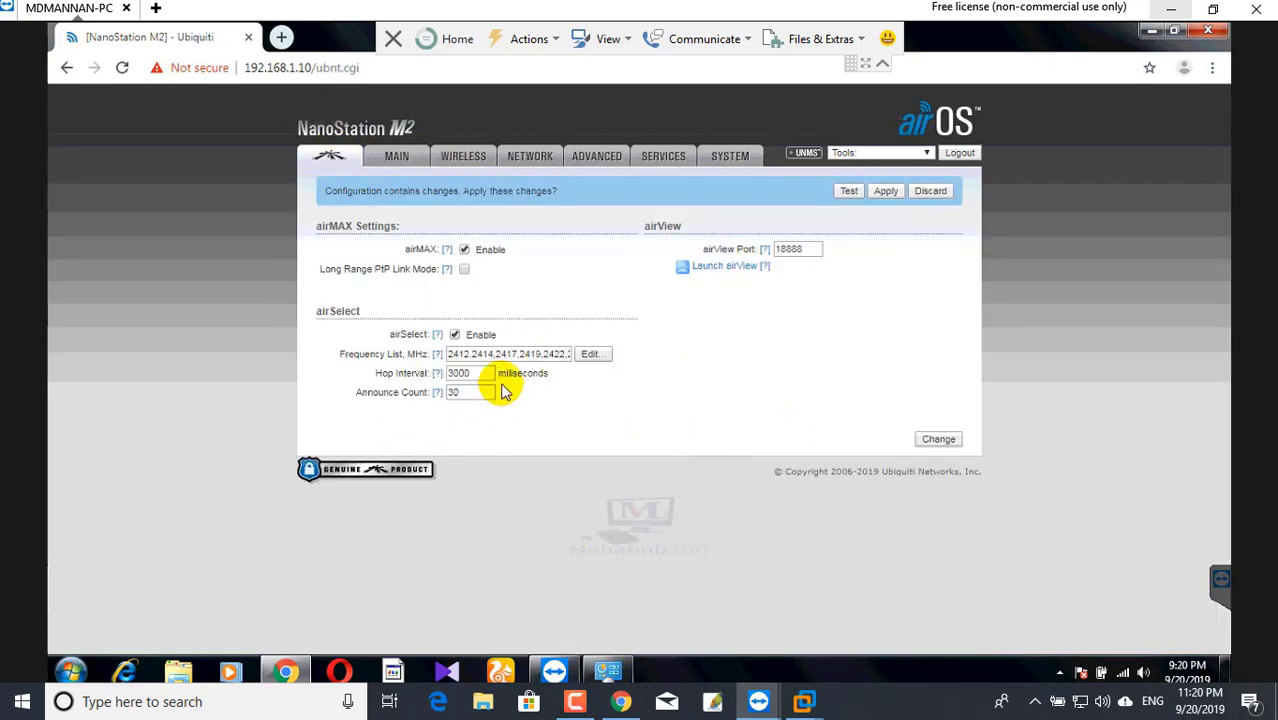
pyautogui.click(295, 137)
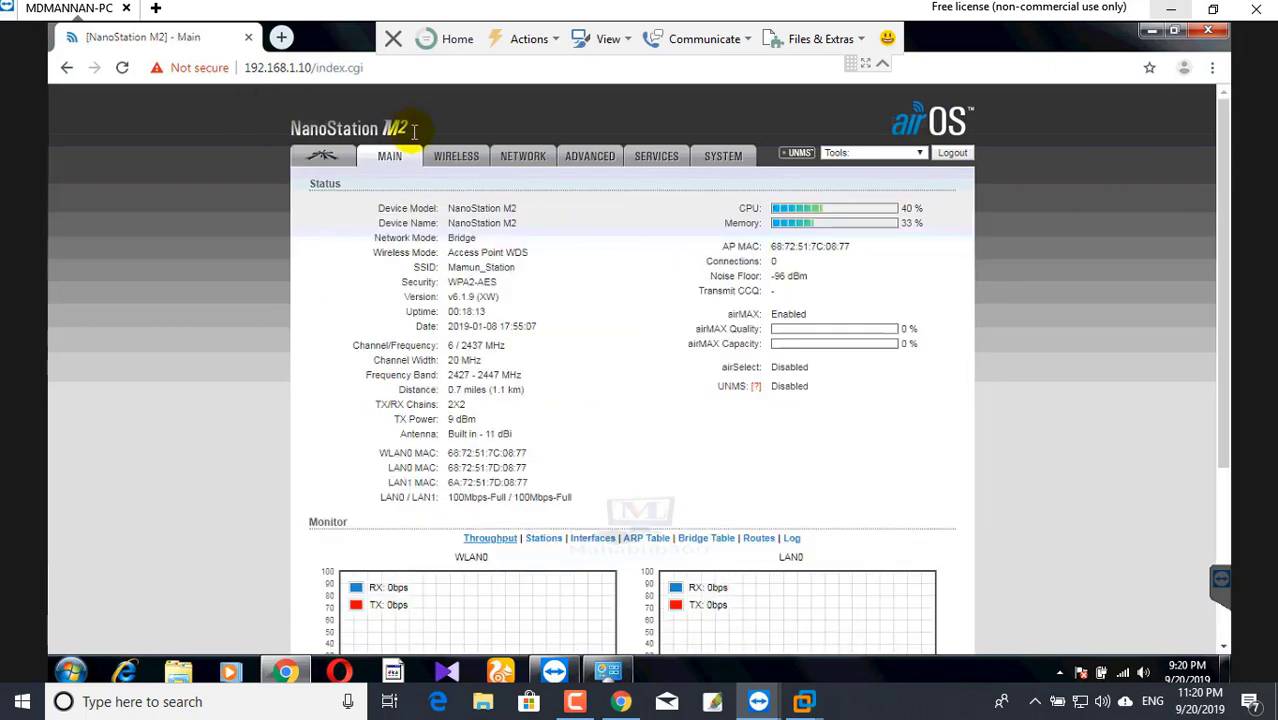
pyautogui.scroll(-5, 827, 530)
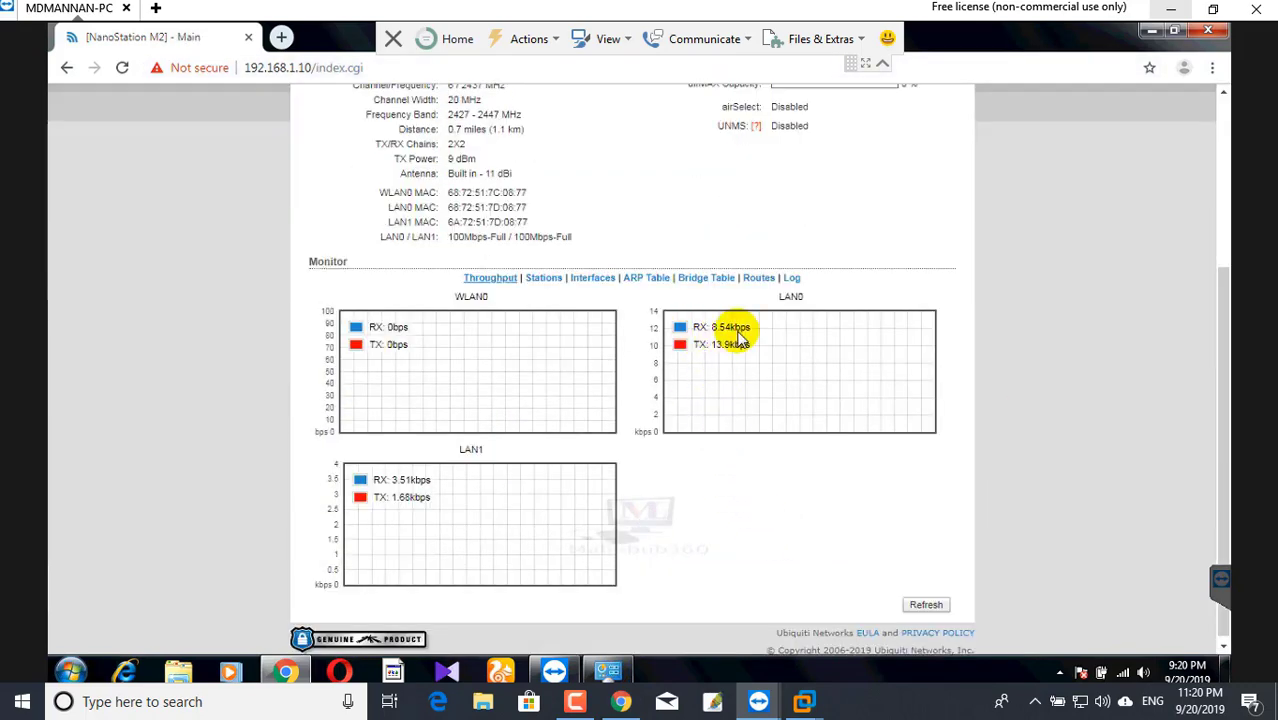
pyautogui.rightClick(1122, 677)
pyautogui.click(1100, 688)
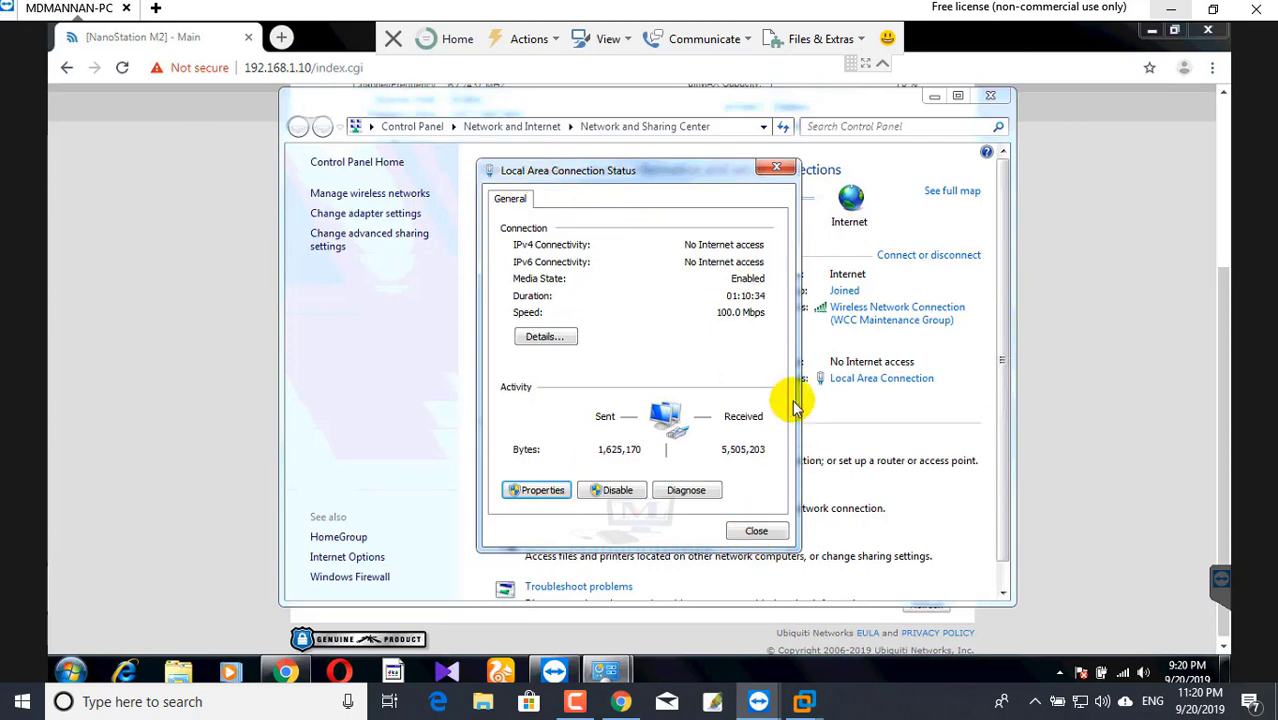
# - Open the Local Area Connection's IPv4 properties and cancel both dialogs without changes
pyautogui.click(780, 152)
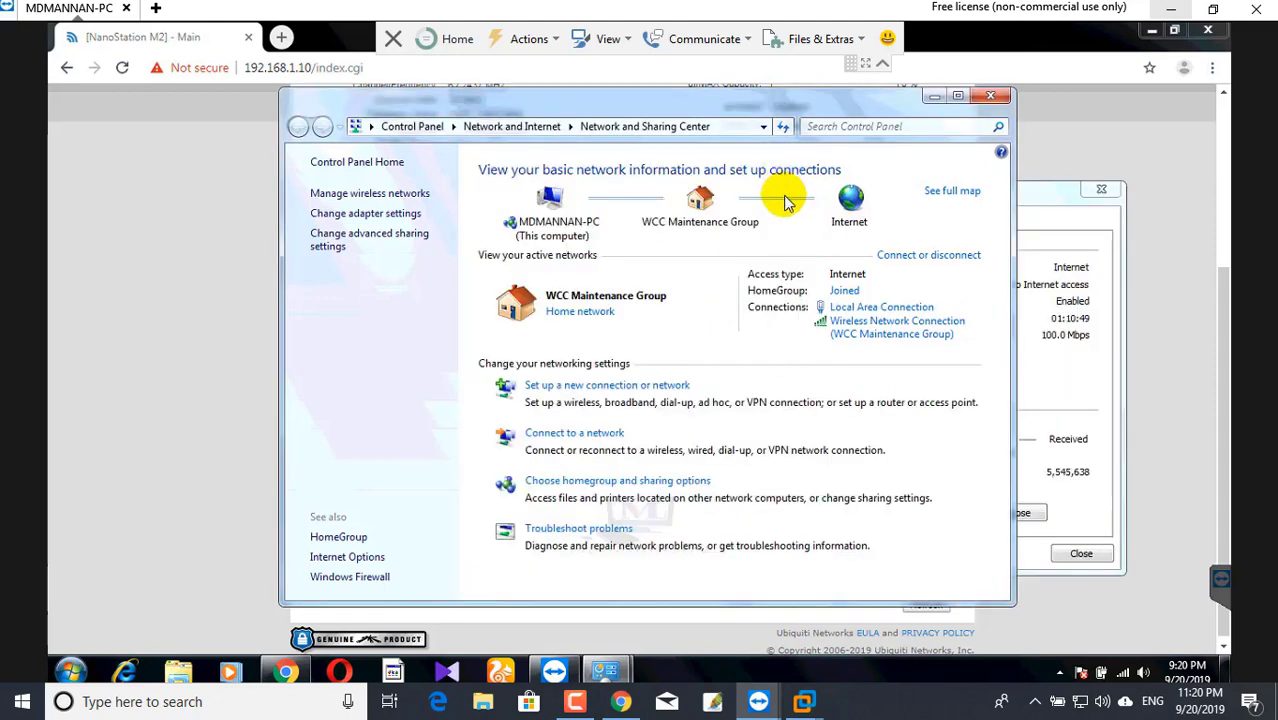
pyautogui.click(991, 96)
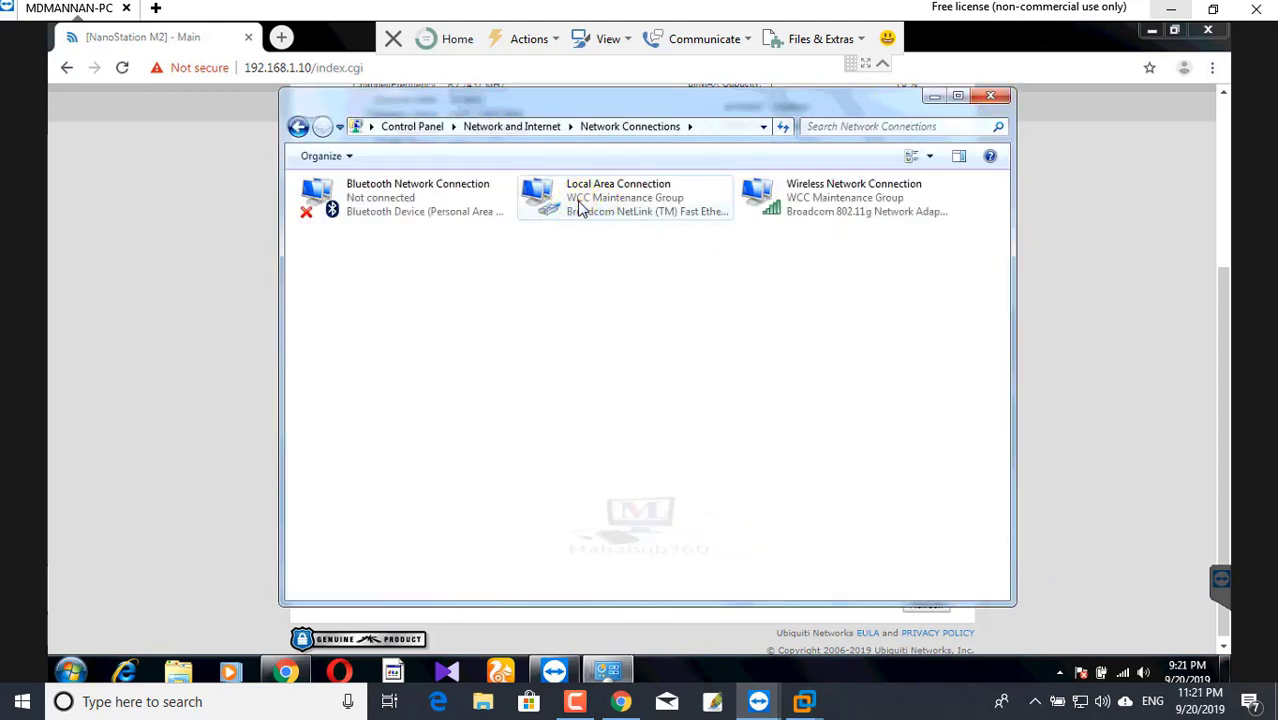
pyautogui.click(581, 207)
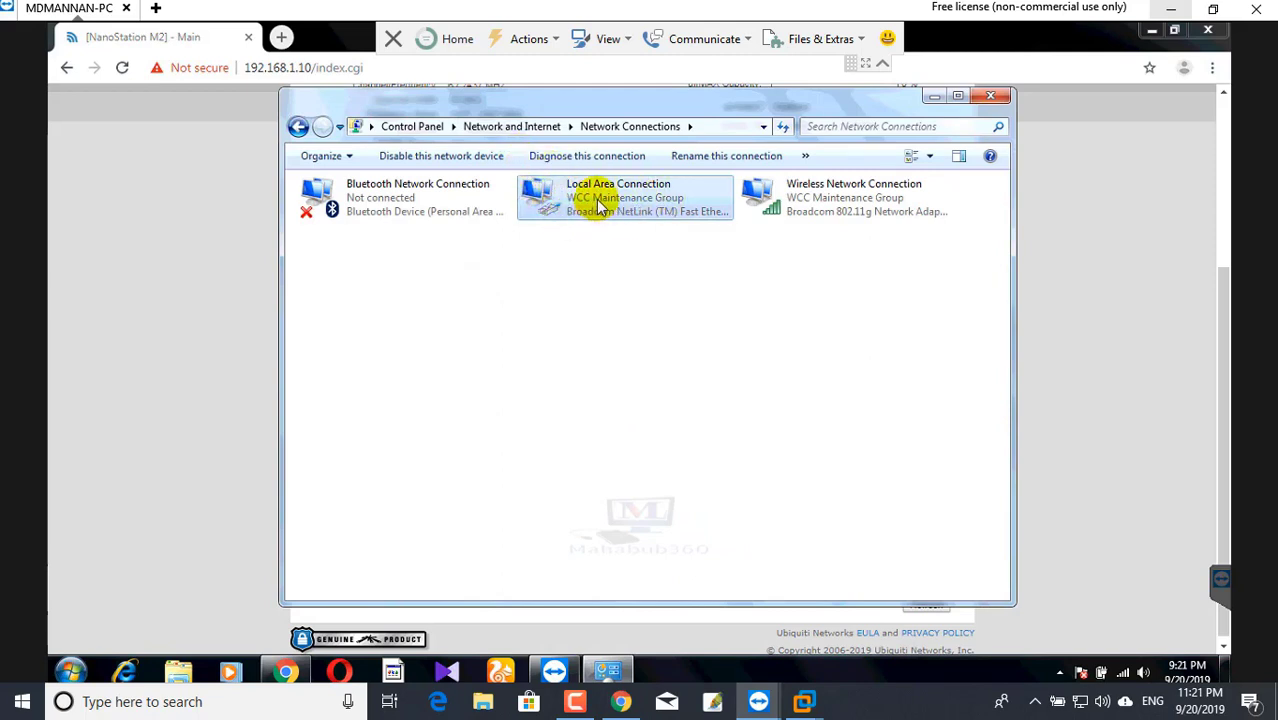
pyautogui.rightClick(598, 196)
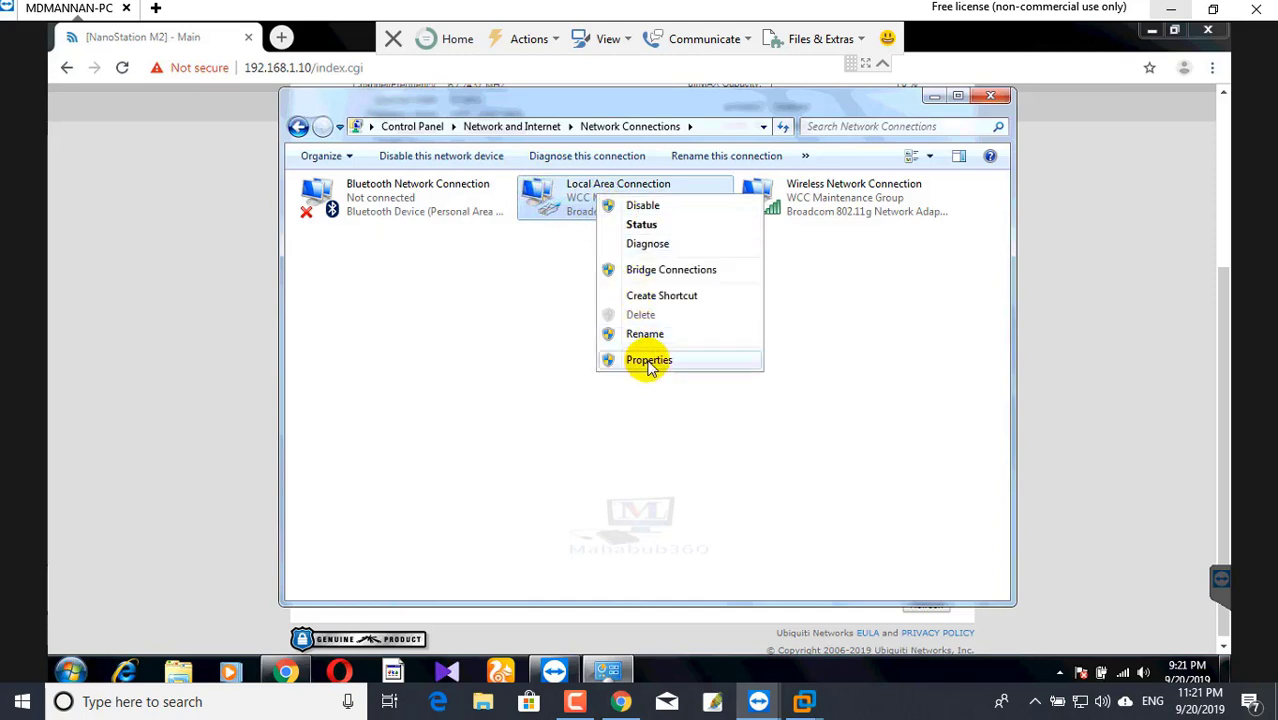
pyautogui.click(650, 362)
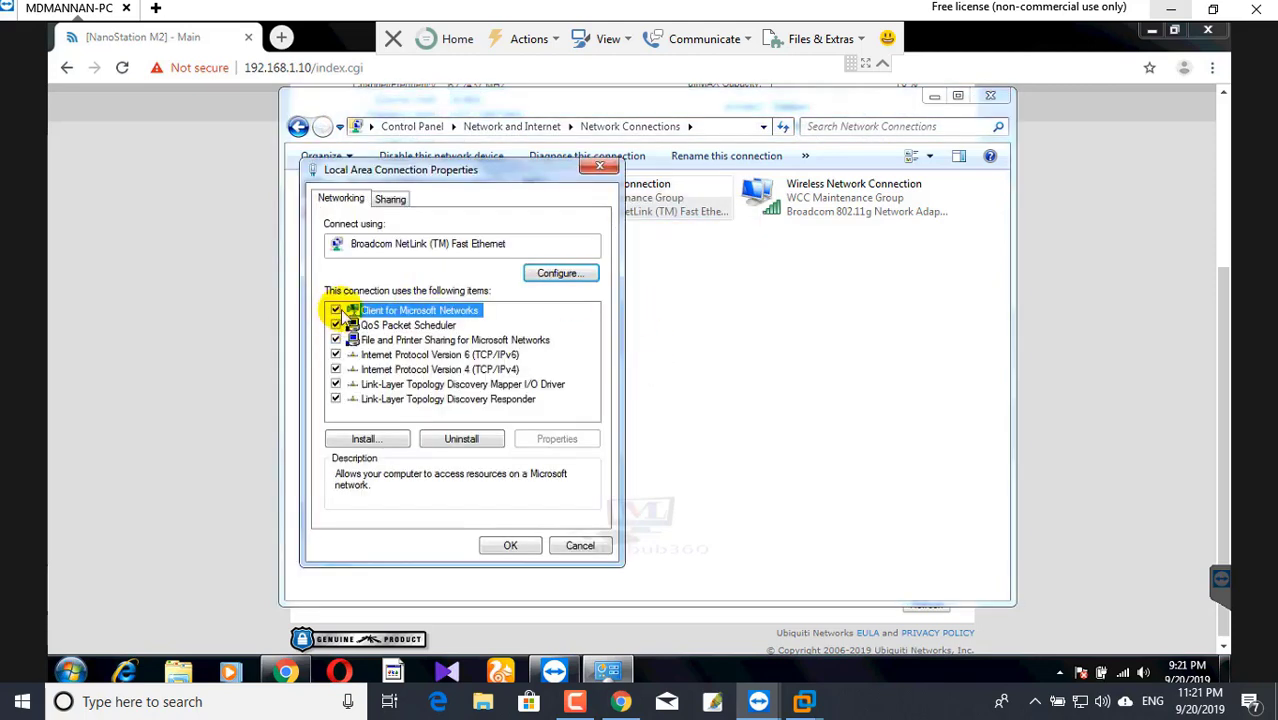
pyautogui.click(470, 370)
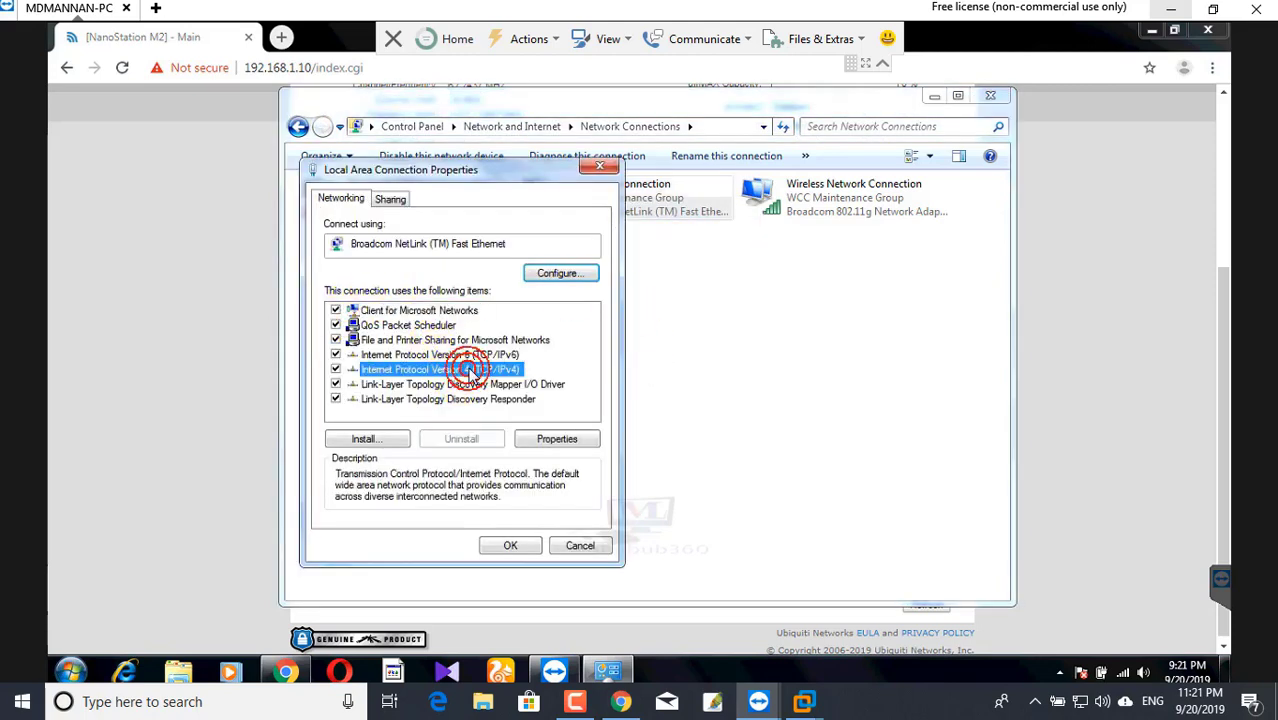
pyautogui.doubleClick(470, 370)
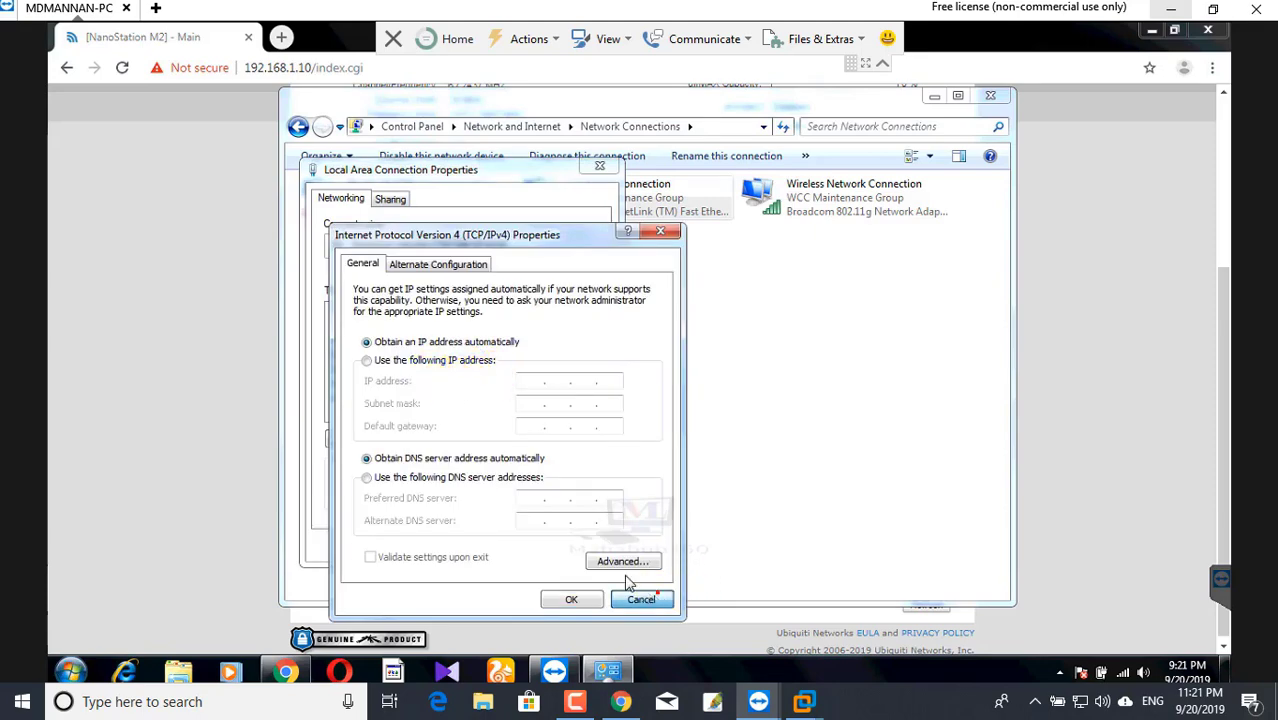
pyautogui.click(638, 599)
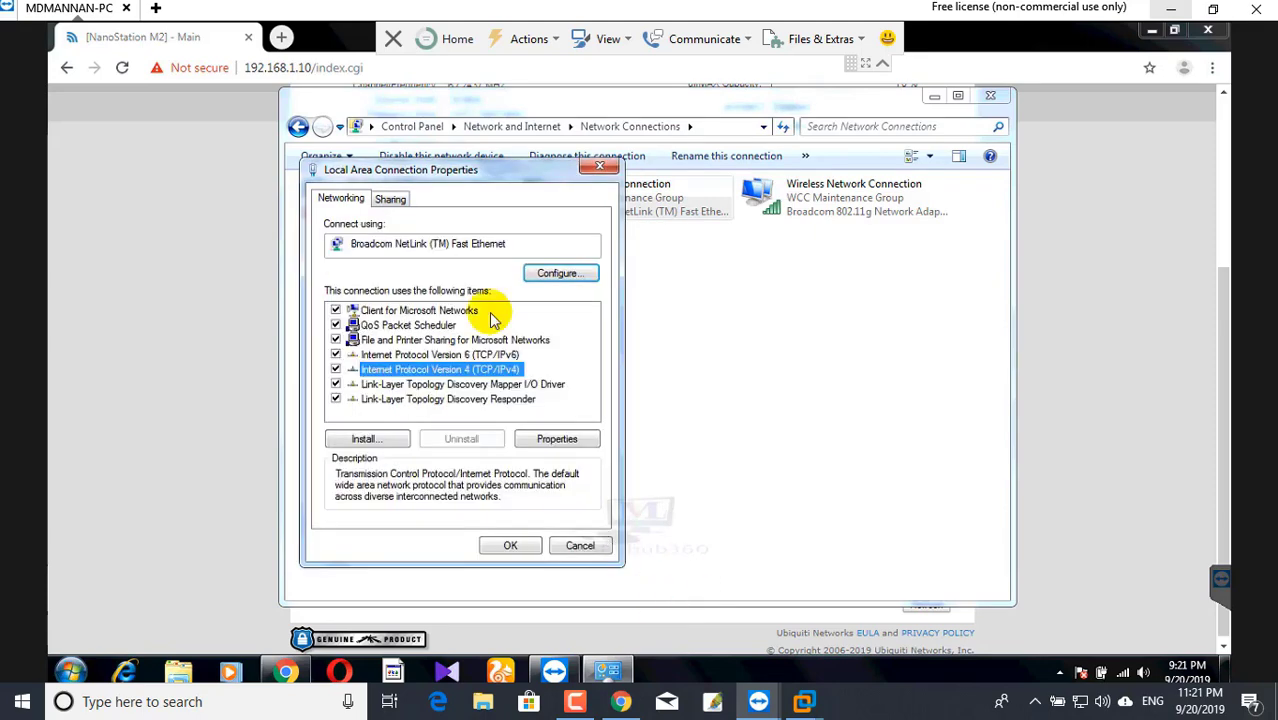
pyautogui.click(598, 547)
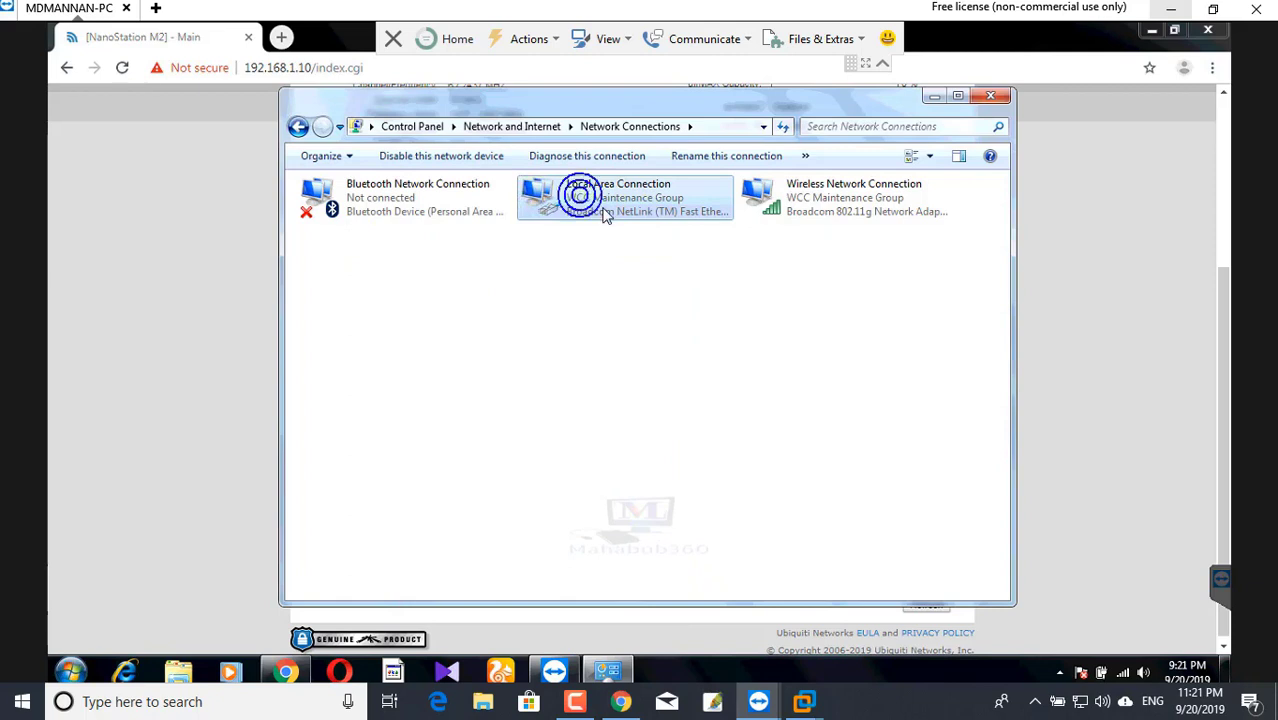
# - View the wired Local Area Connection's status details, then close the Details and Status windows
pyautogui.rightClick(604, 213)
pyautogui.click(626, 229)
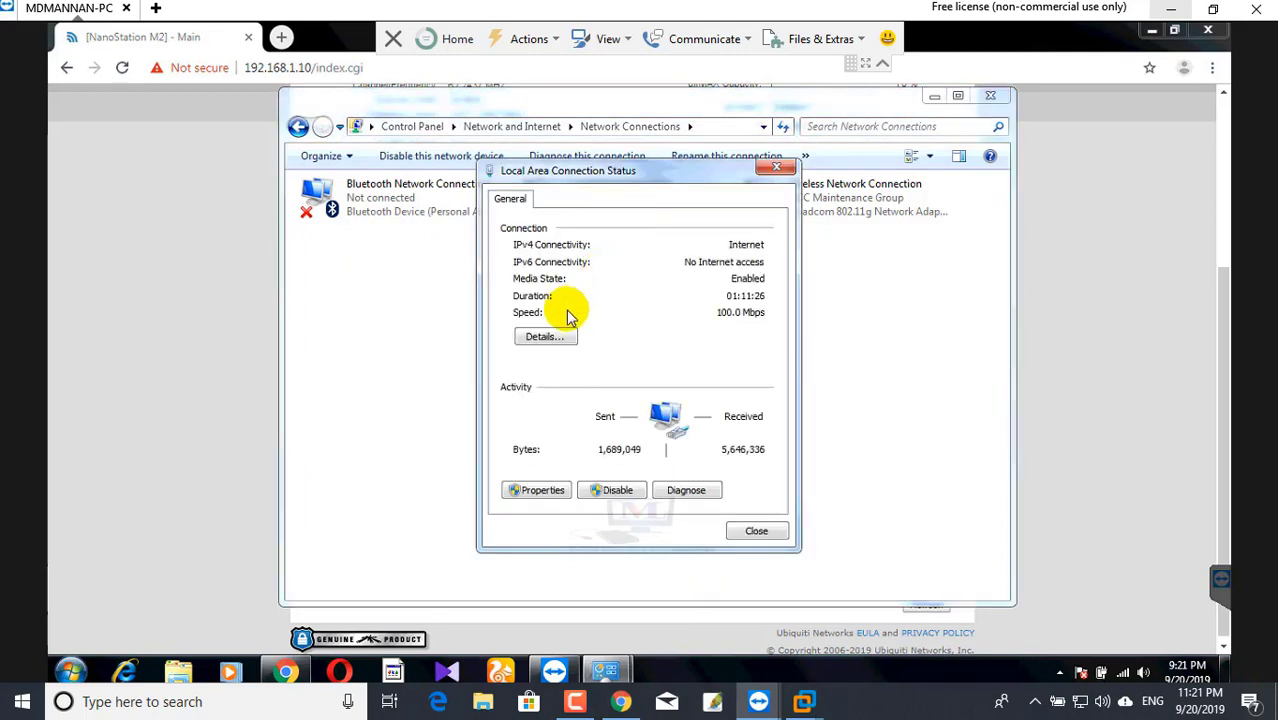
pyautogui.click(545, 338)
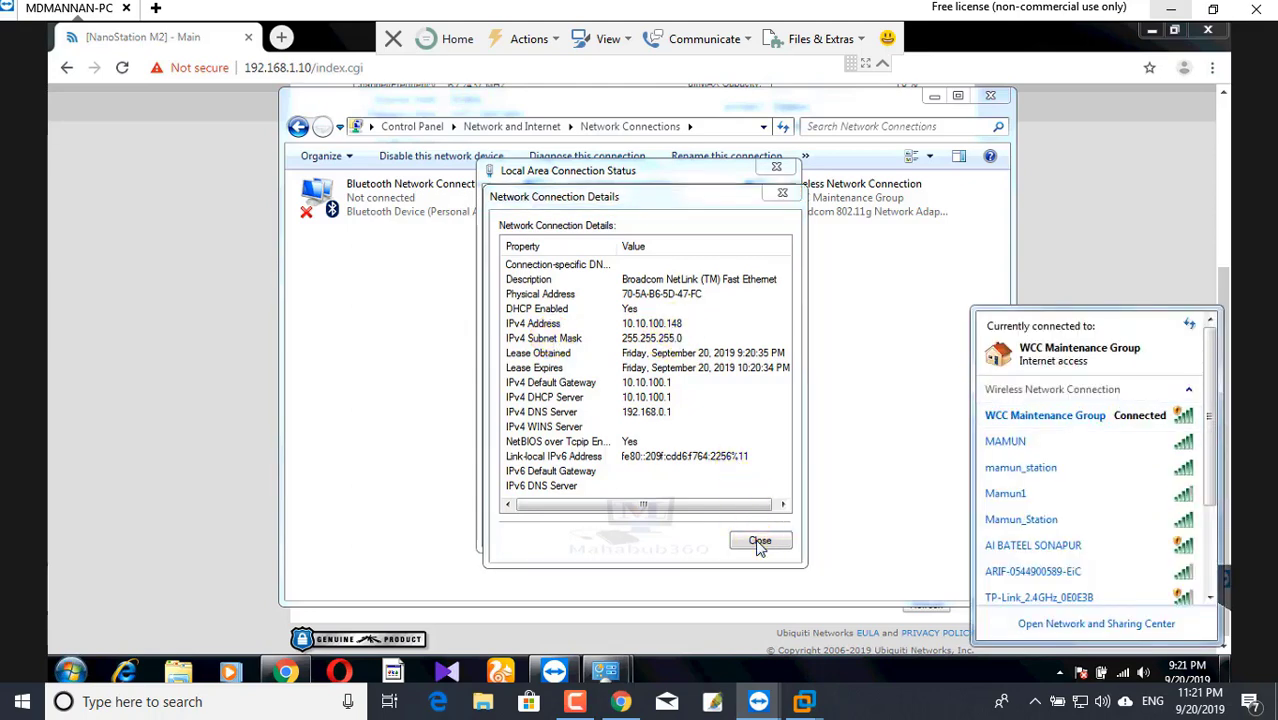
pyautogui.click(786, 175)
pyautogui.click(781, 191)
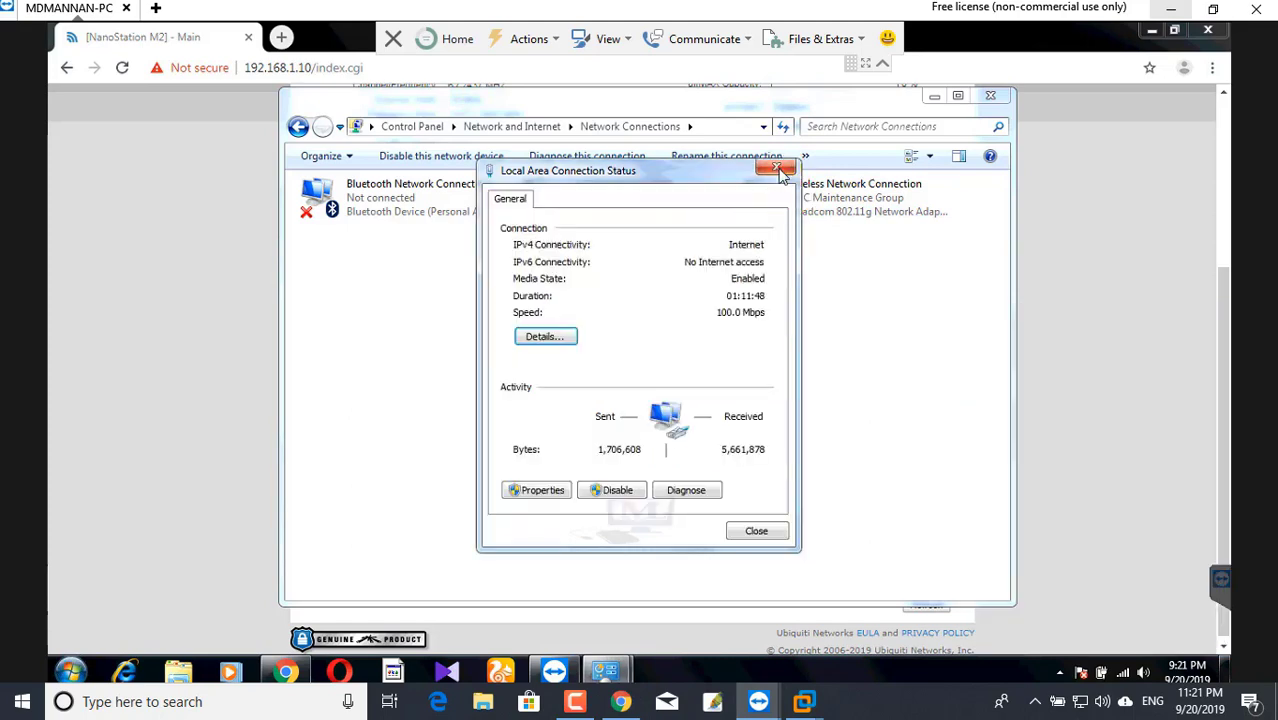
pyautogui.click(776, 168)
# - Open the Wireless Network Connection's status and view its details
pyautogui.rightClick(828, 197)
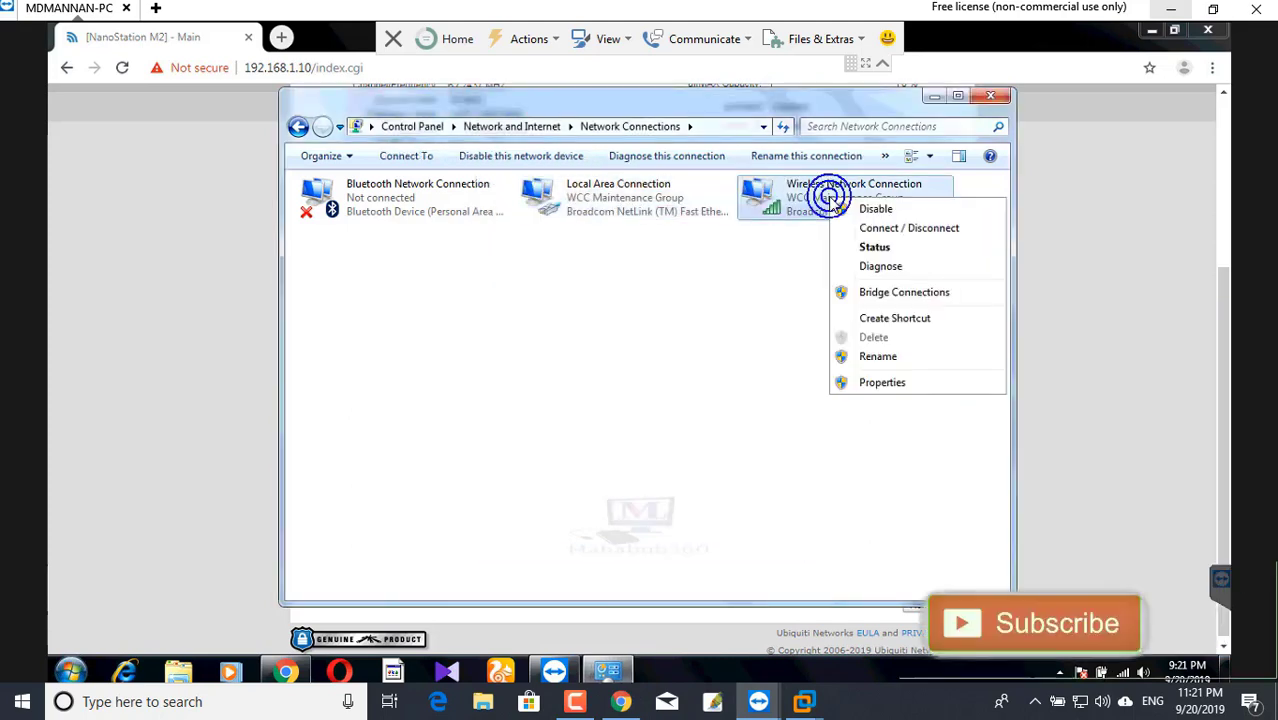
pyautogui.click(875, 248)
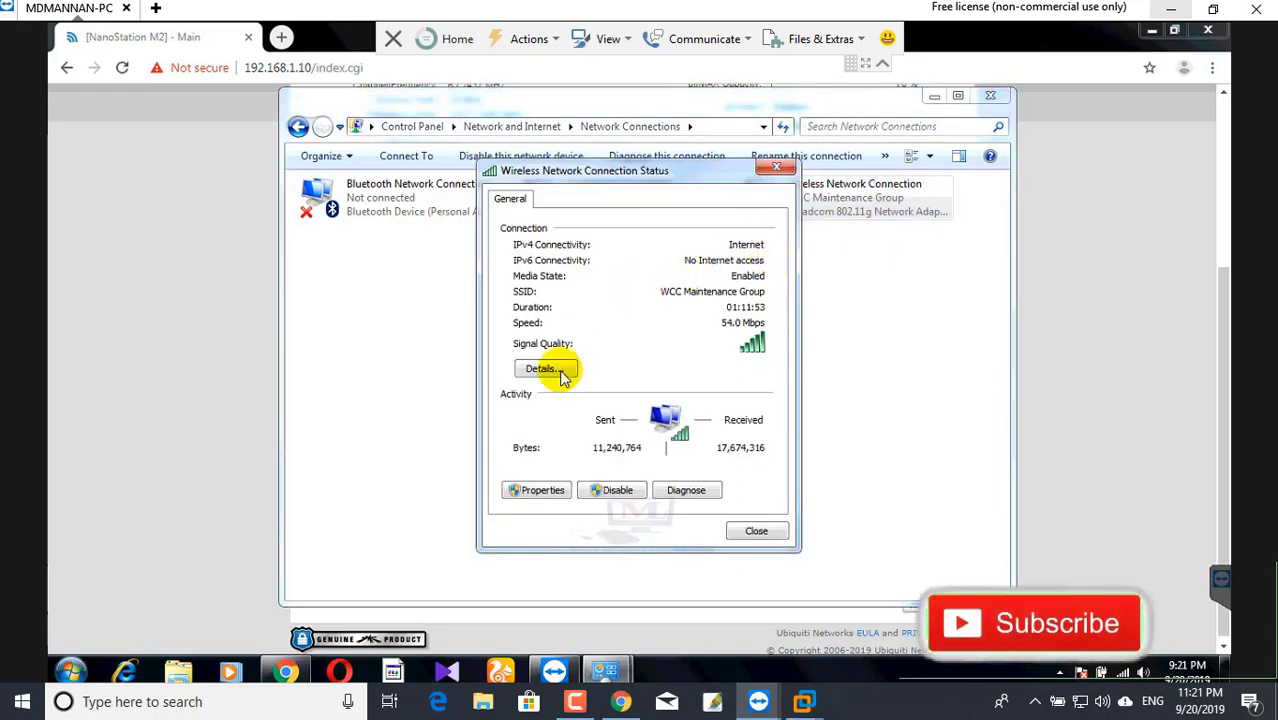
pyautogui.click(548, 369)
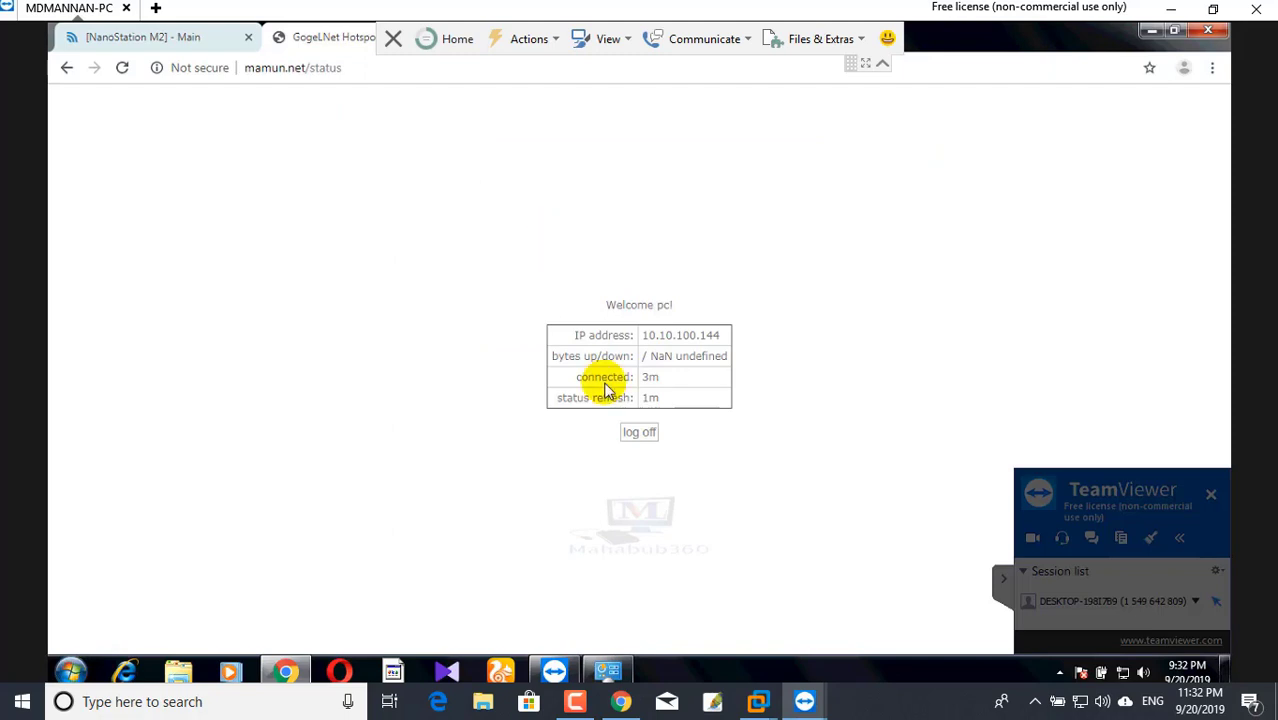
# - Switch back to the NanoStation M2 tab, then open Network and Sharing Center from the tray
pyautogui.click(185, 42)
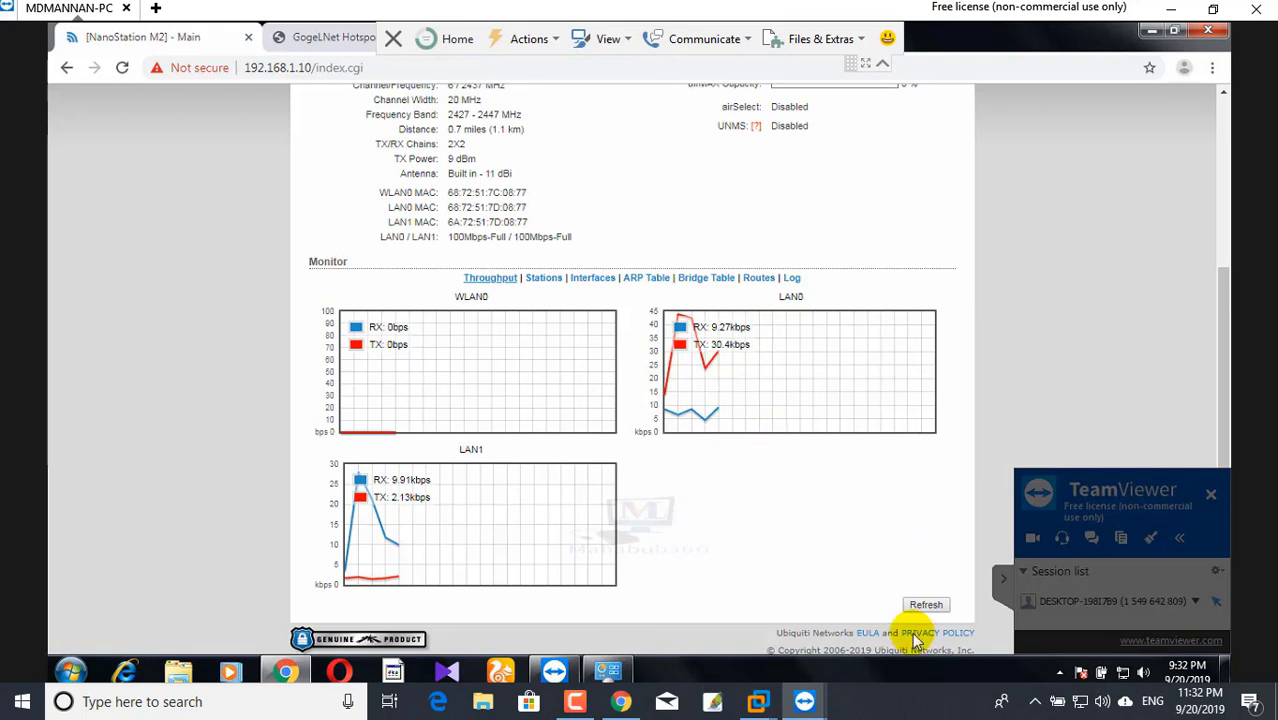
pyautogui.rightClick(1125, 674)
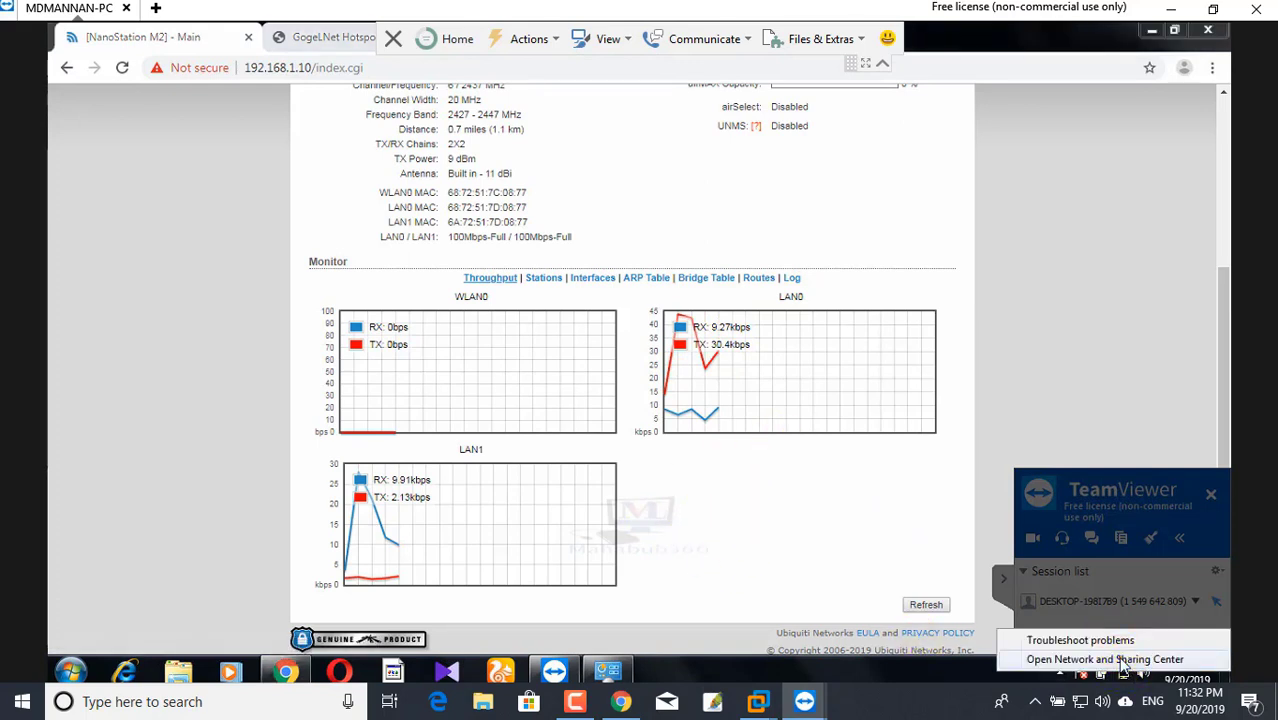
pyautogui.click(1122, 660)
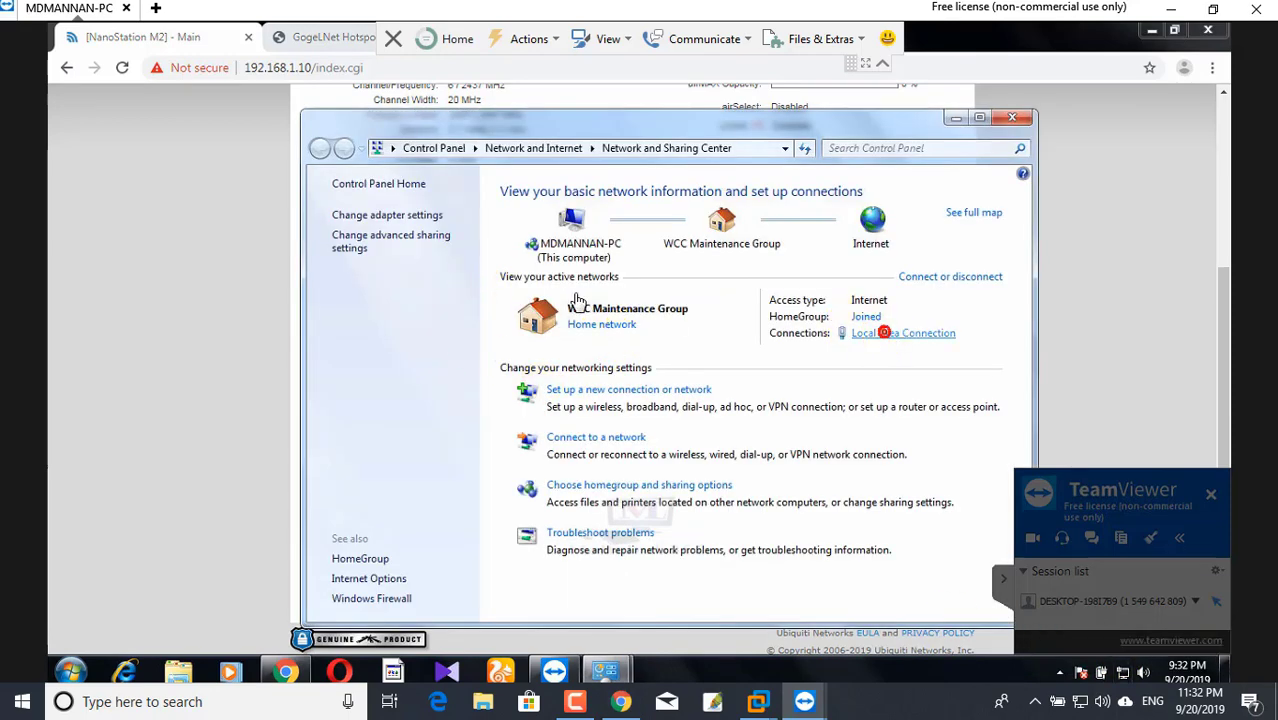
# - View the Local Area Connection's details, then close the Details and Status windows
pyautogui.click(550, 338)
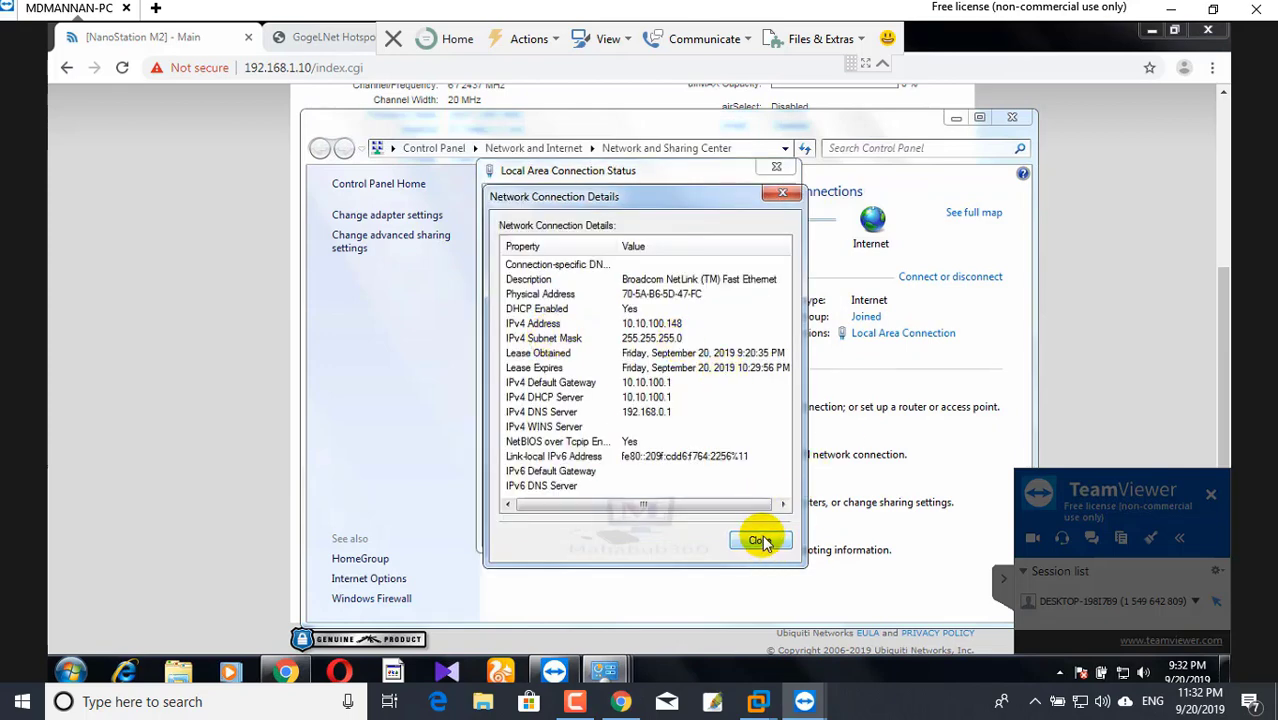
pyautogui.click(783, 194)
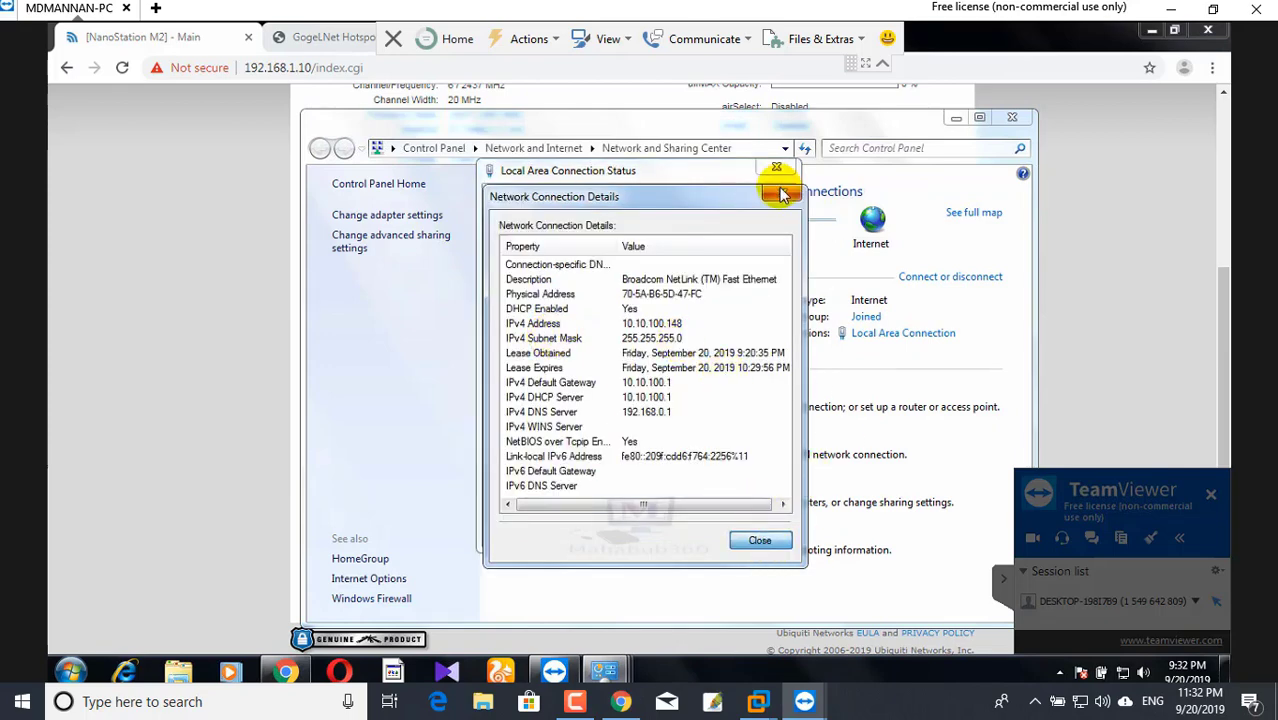
pyautogui.click(1012, 119)
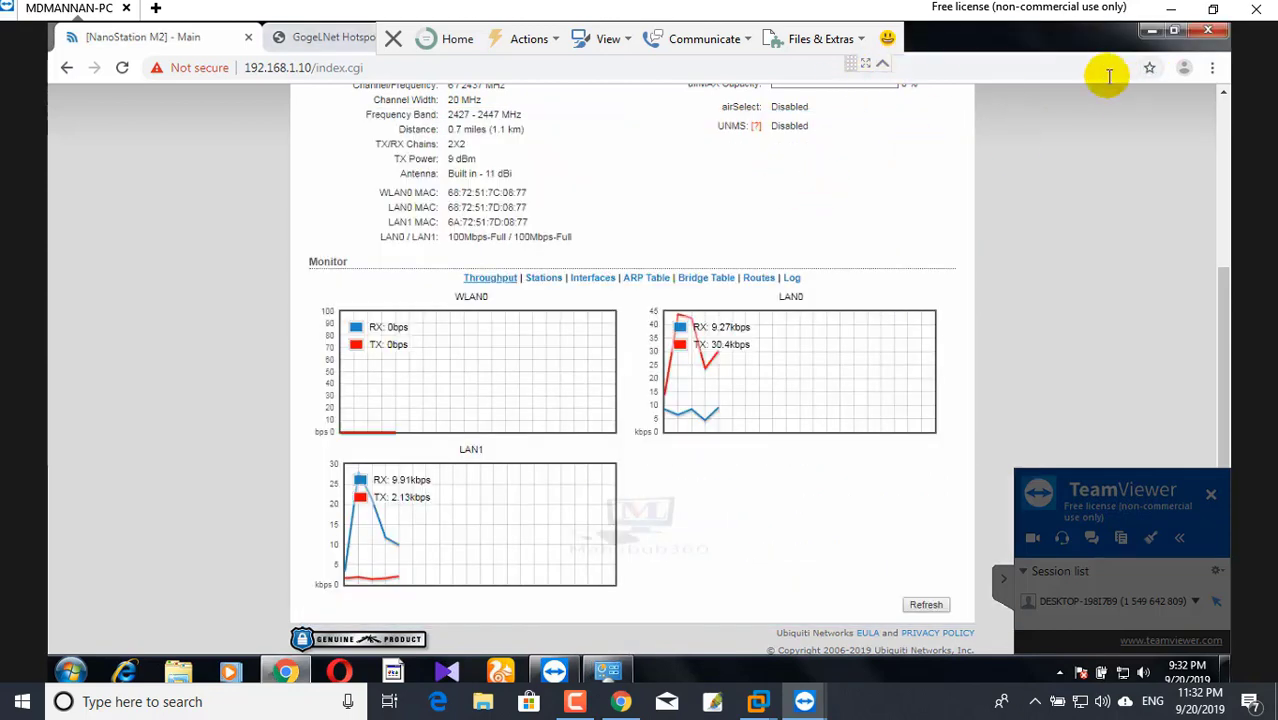
pyautogui.click(886, 64)
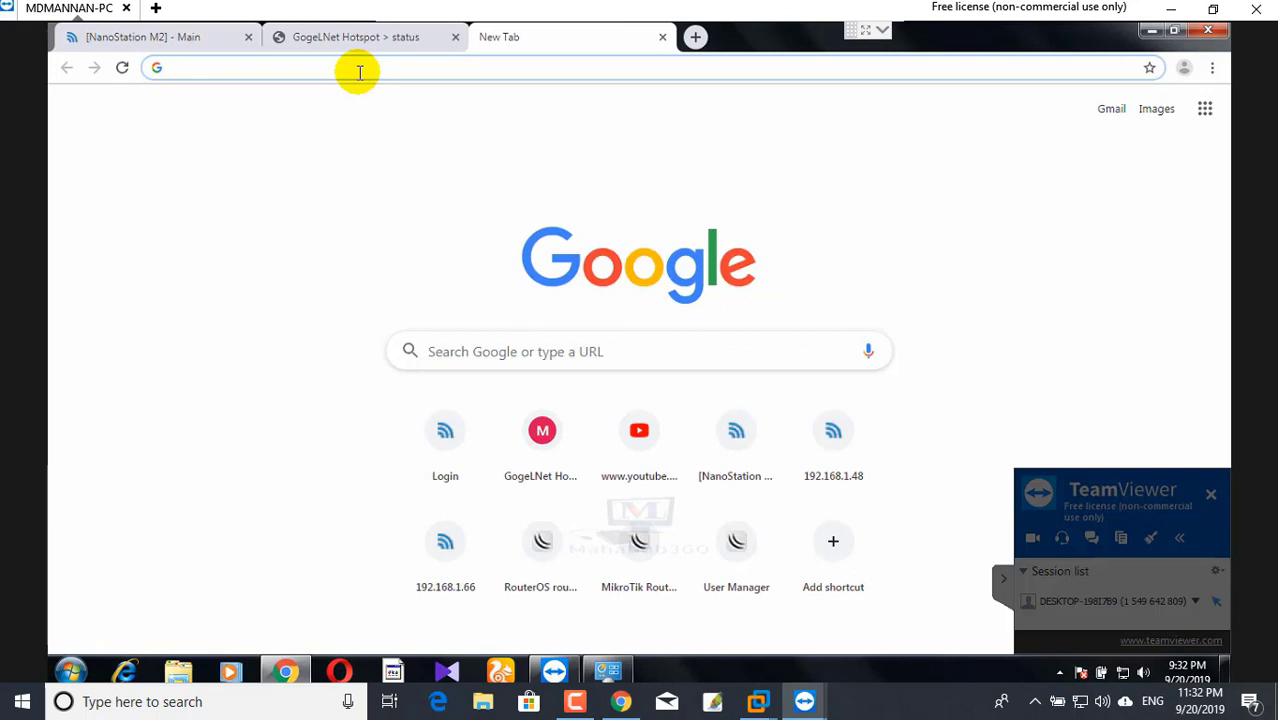
pyautogui.write('youtube.com/?gl=AE&tab=r11')
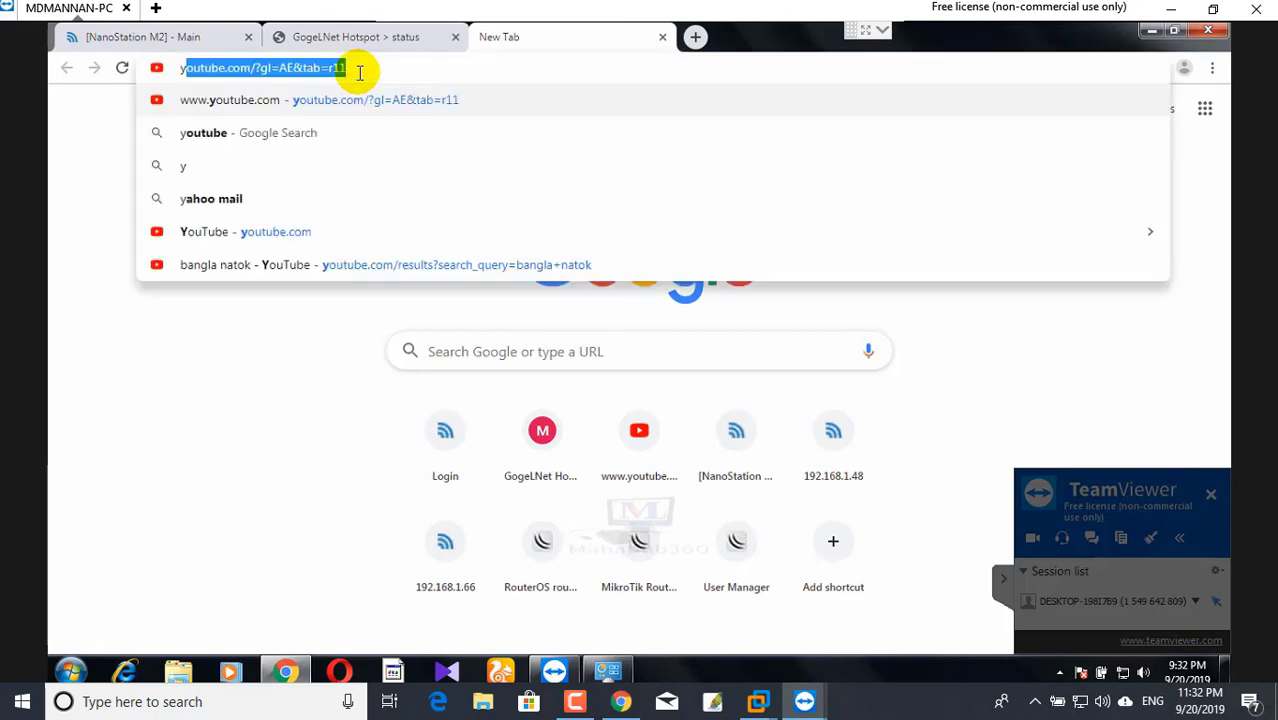
pyautogui.press('Return')
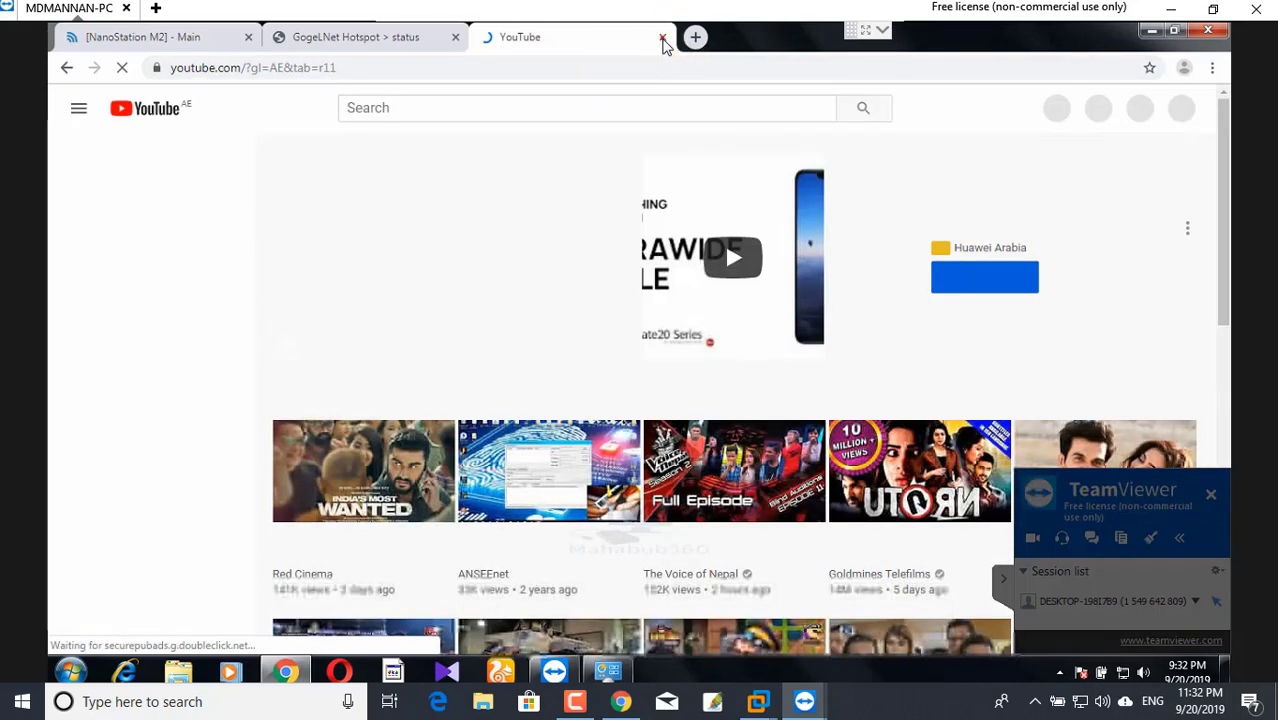
pyautogui.click(662, 38)
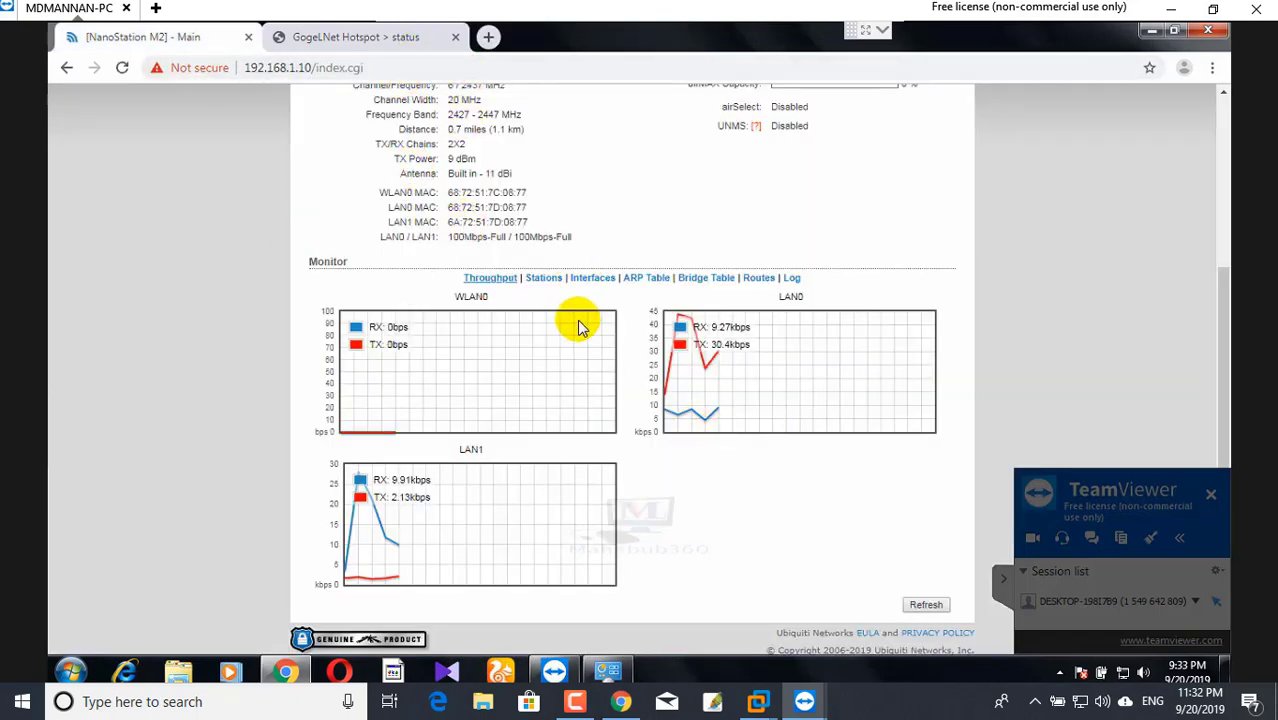
# - Scroll back to the top of the airOS Main page and open the WIRELESS tab
pyautogui.scroll(2, 578, 327)
pyautogui.scroll(1, 615, 380)
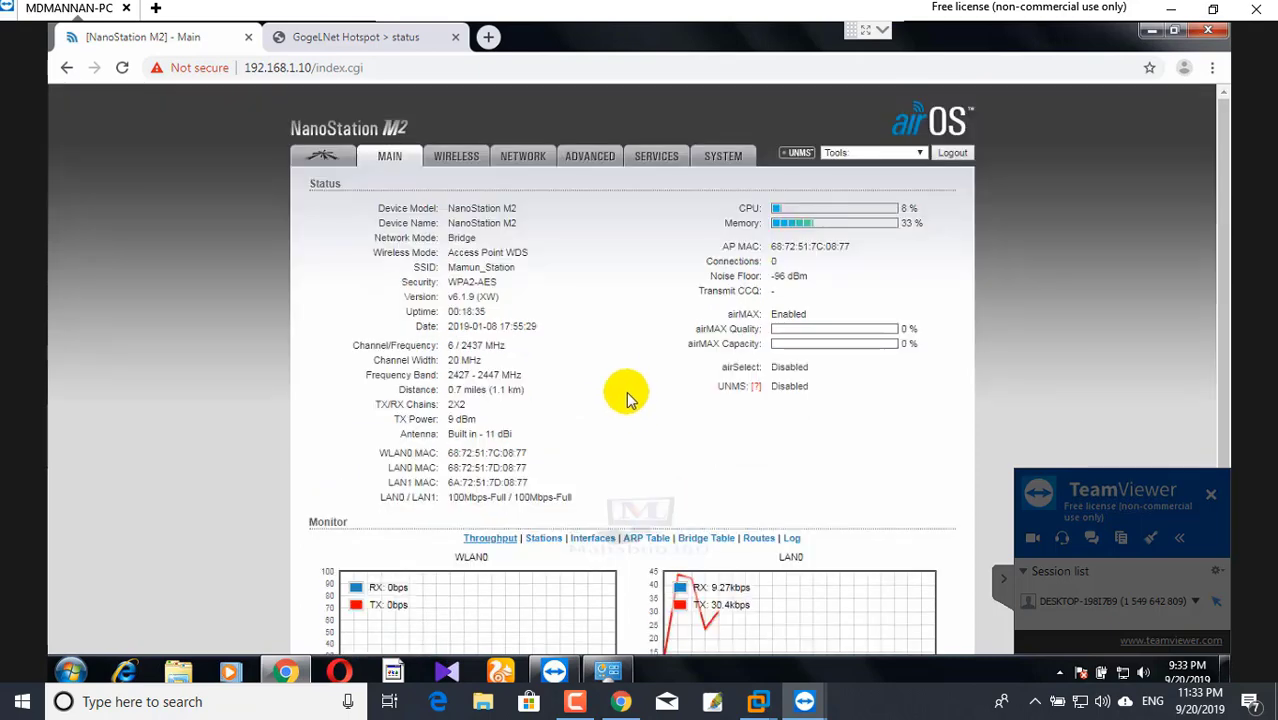
pyautogui.scroll(-2, 645, 391)
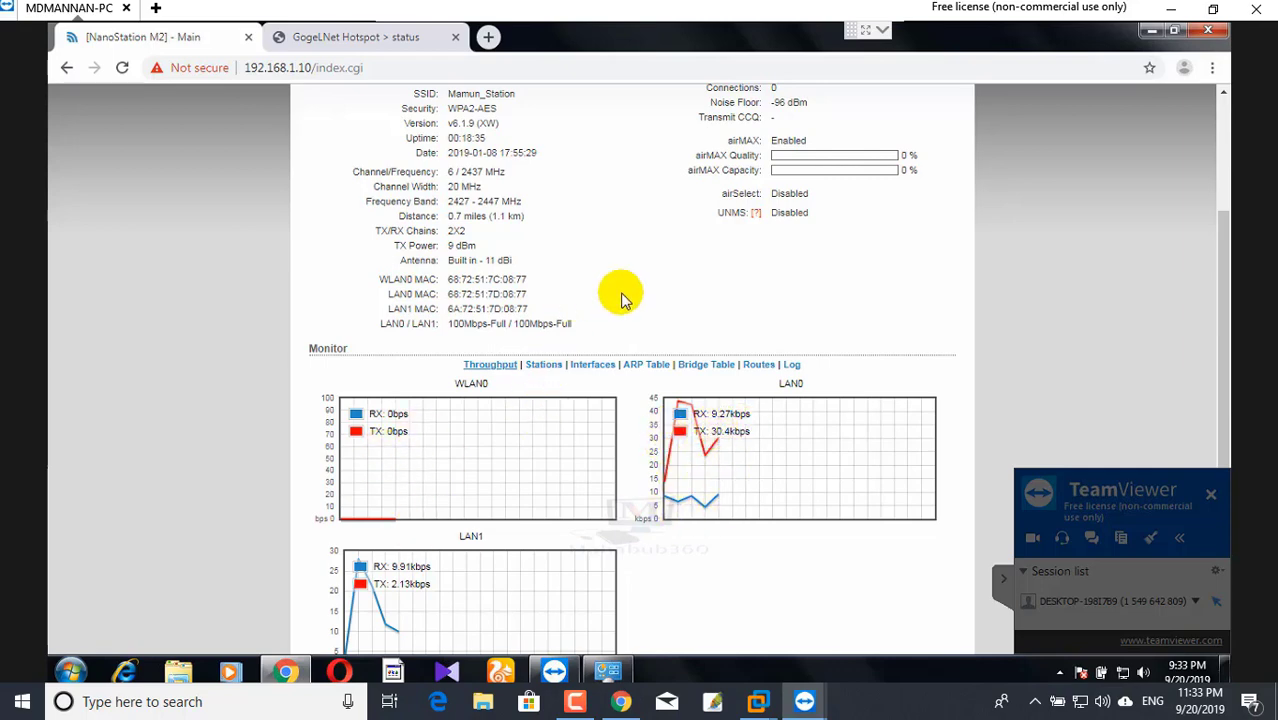
pyautogui.scroll(2, 734, 323)
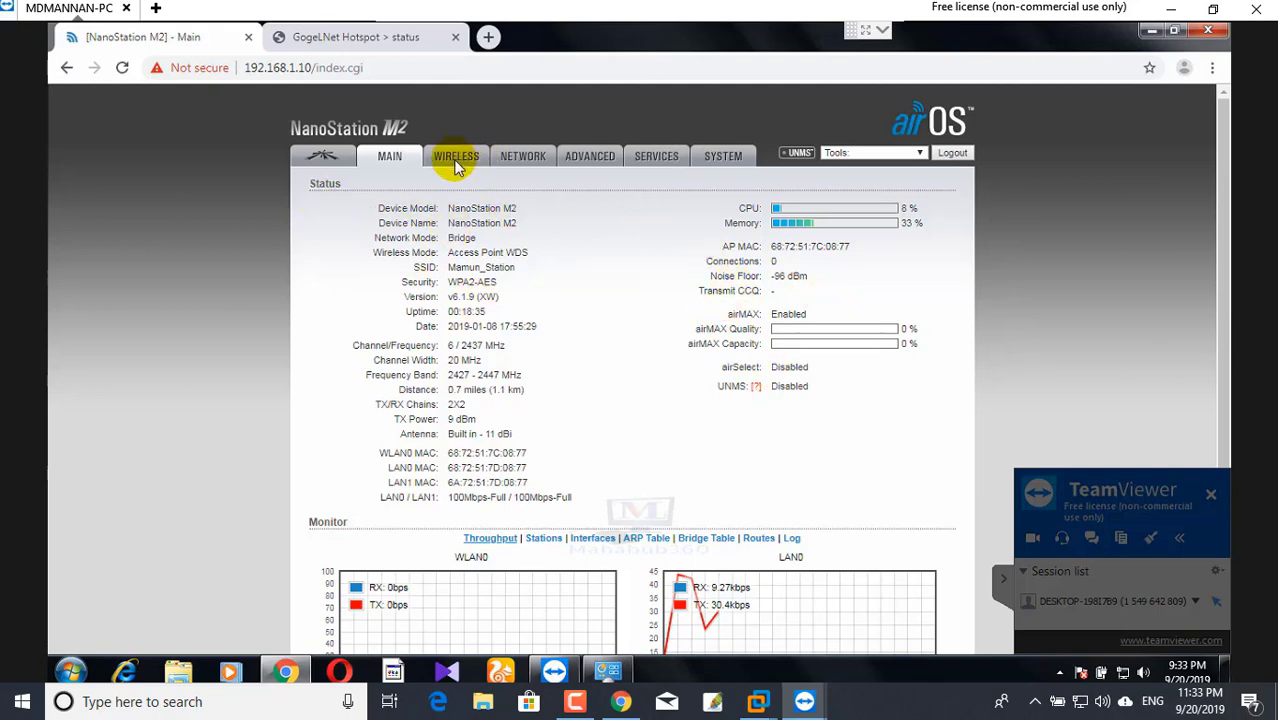
pyautogui.click(456, 163)
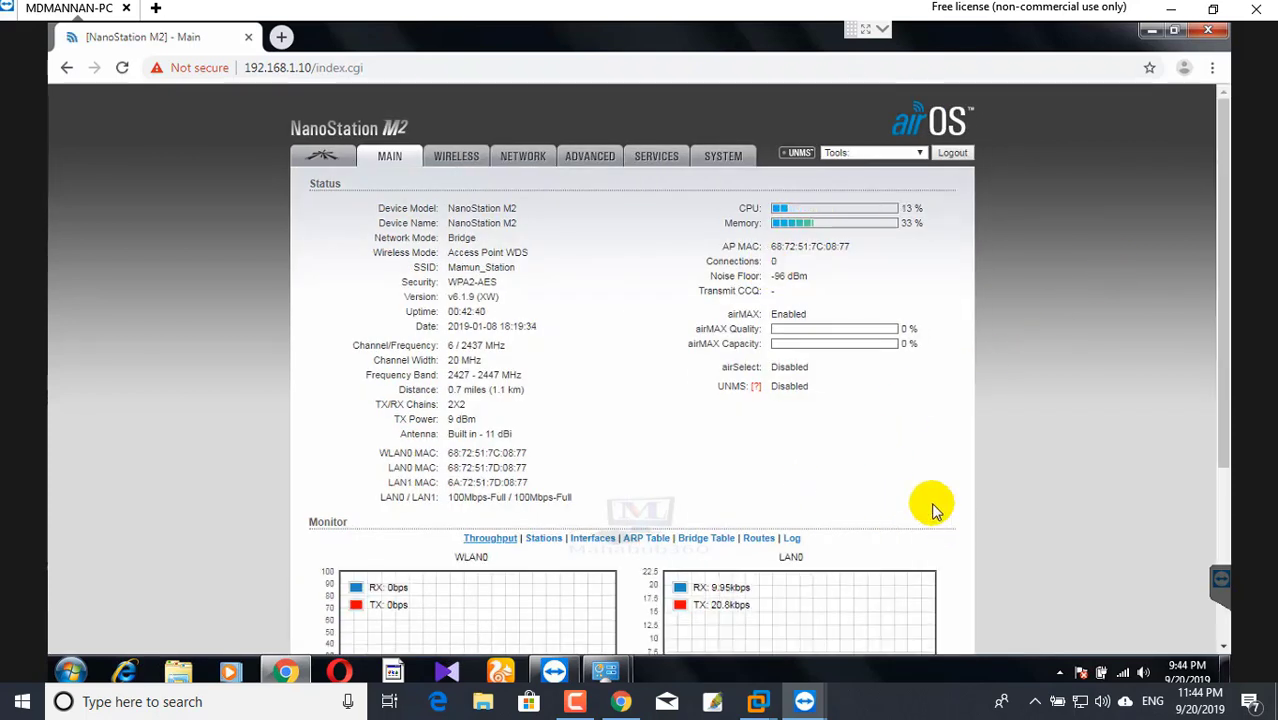
pyautogui.click(459, 160)
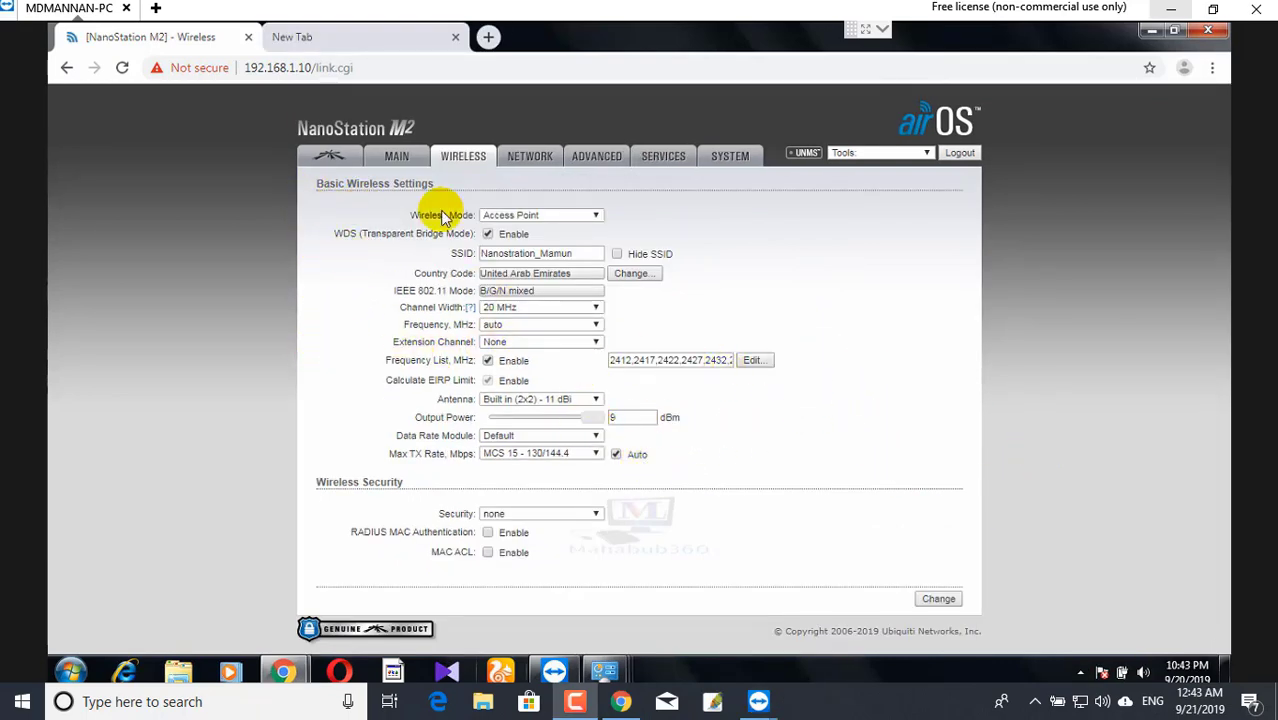
# - Go to the airOS home page via the Ubiquiti logo, then open and close the tray icon Customize window
pyautogui.click(338, 162)
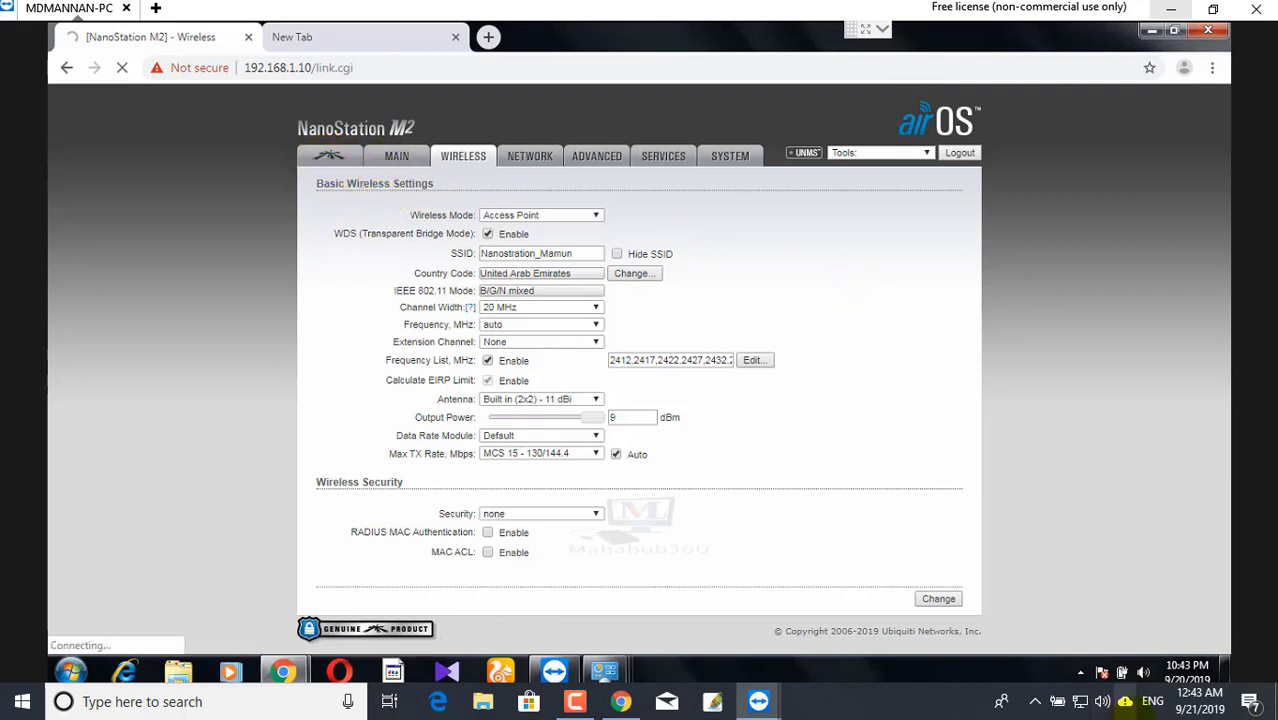
pyautogui.click(1084, 672)
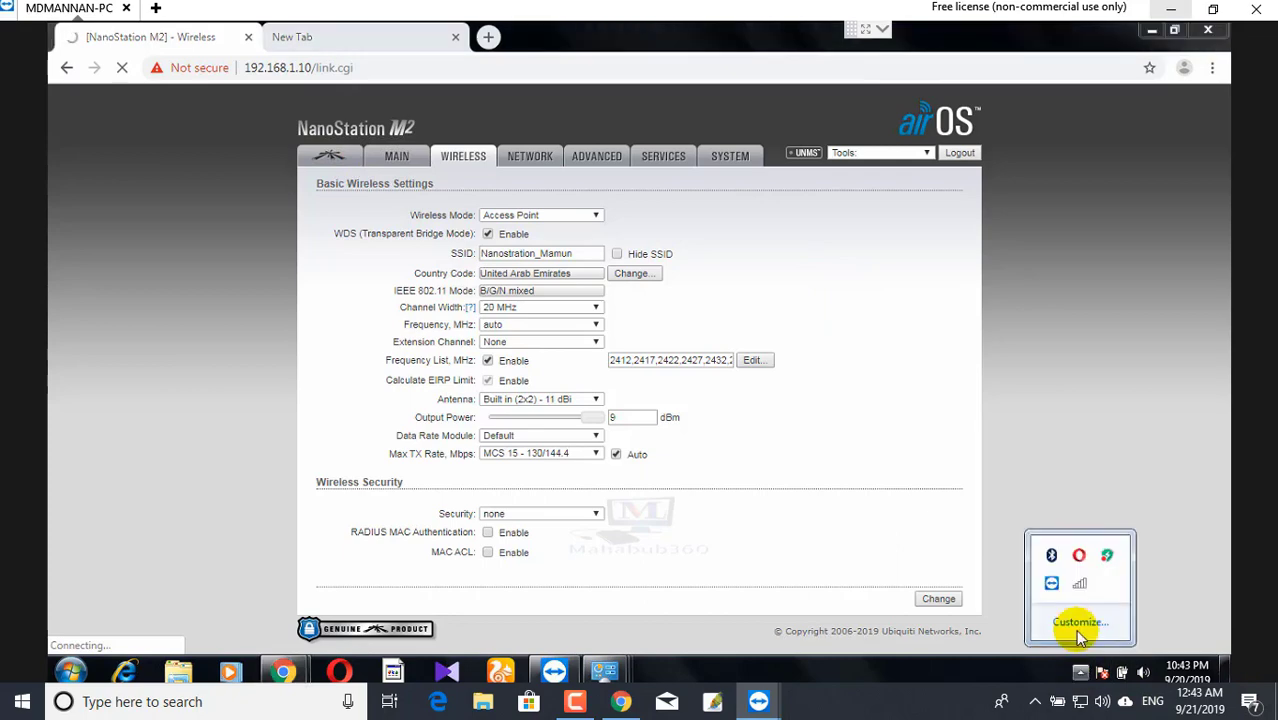
pyautogui.click(1080, 623)
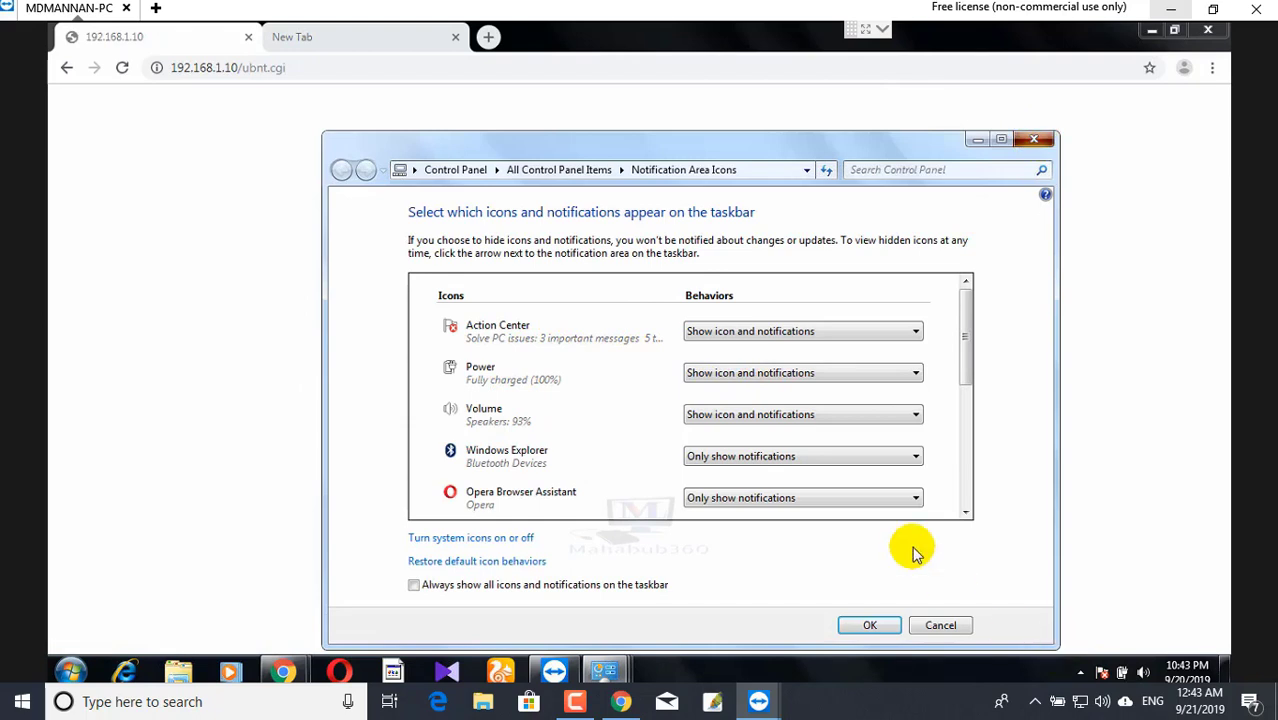
pyautogui.click(1034, 138)
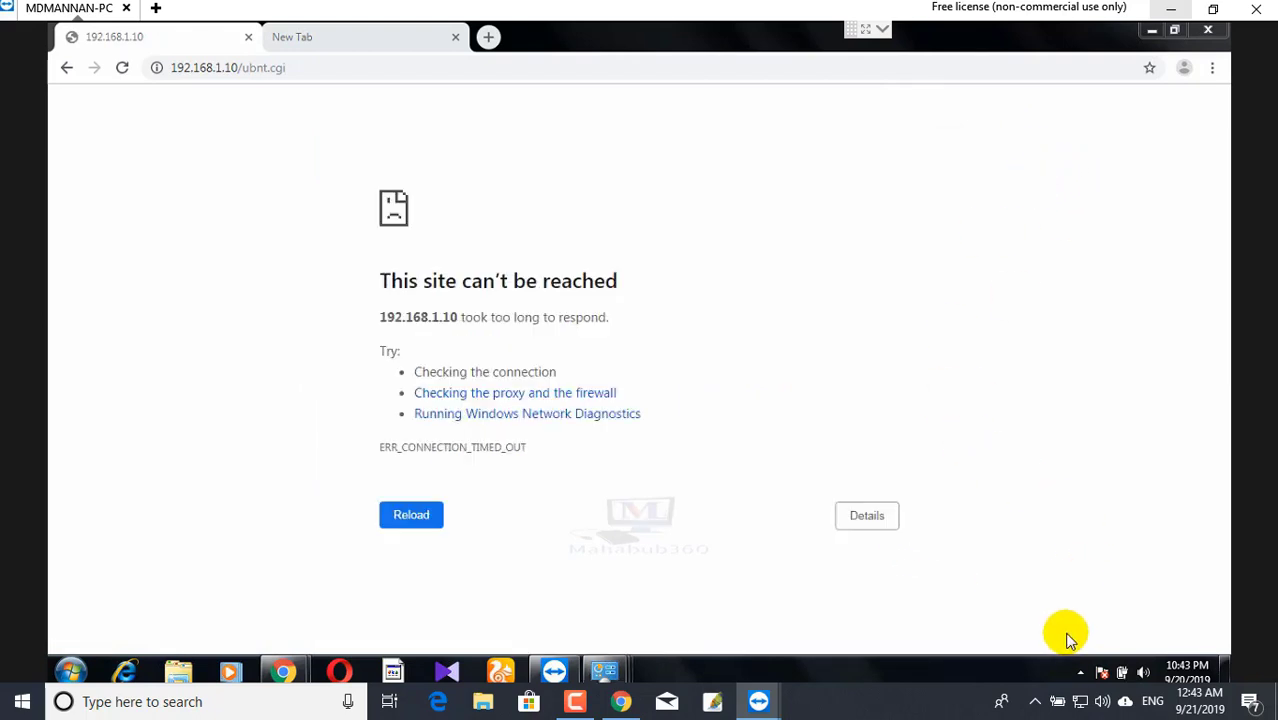
# - Open the Network and Sharing Center from the tray network icon's menu
pyautogui.click(1078, 672)
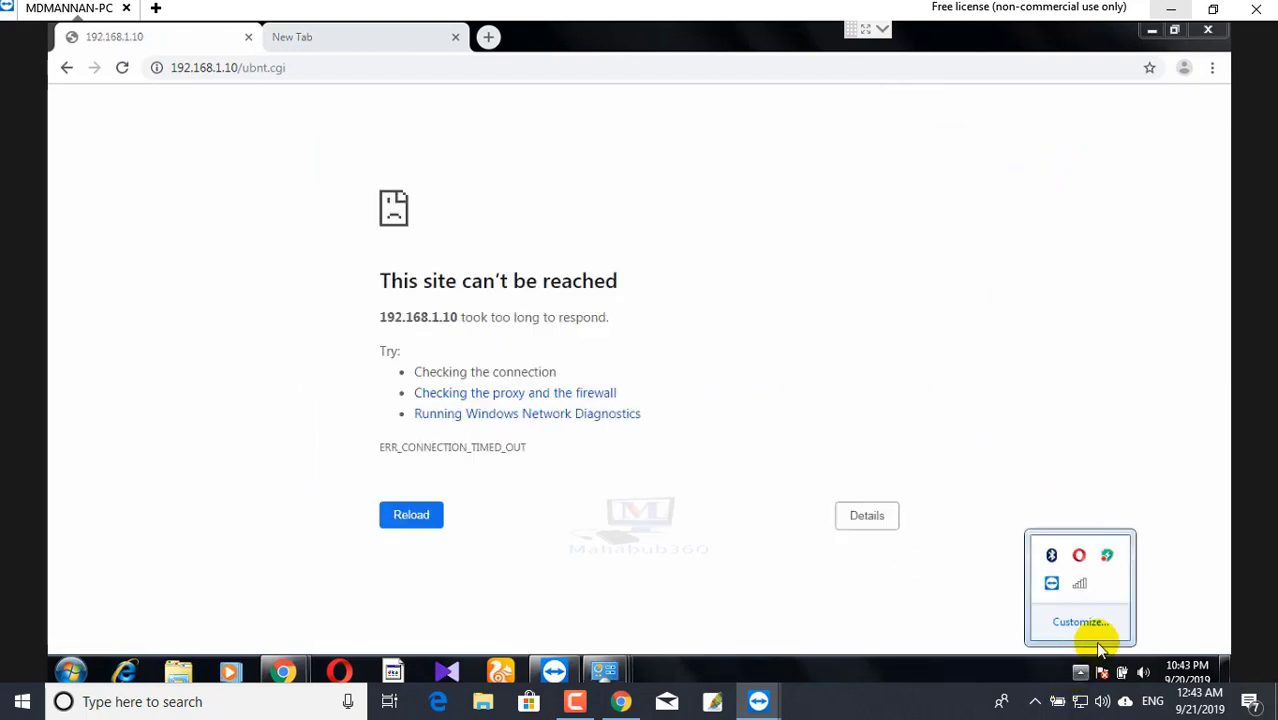
pyautogui.rightClick(1083, 586)
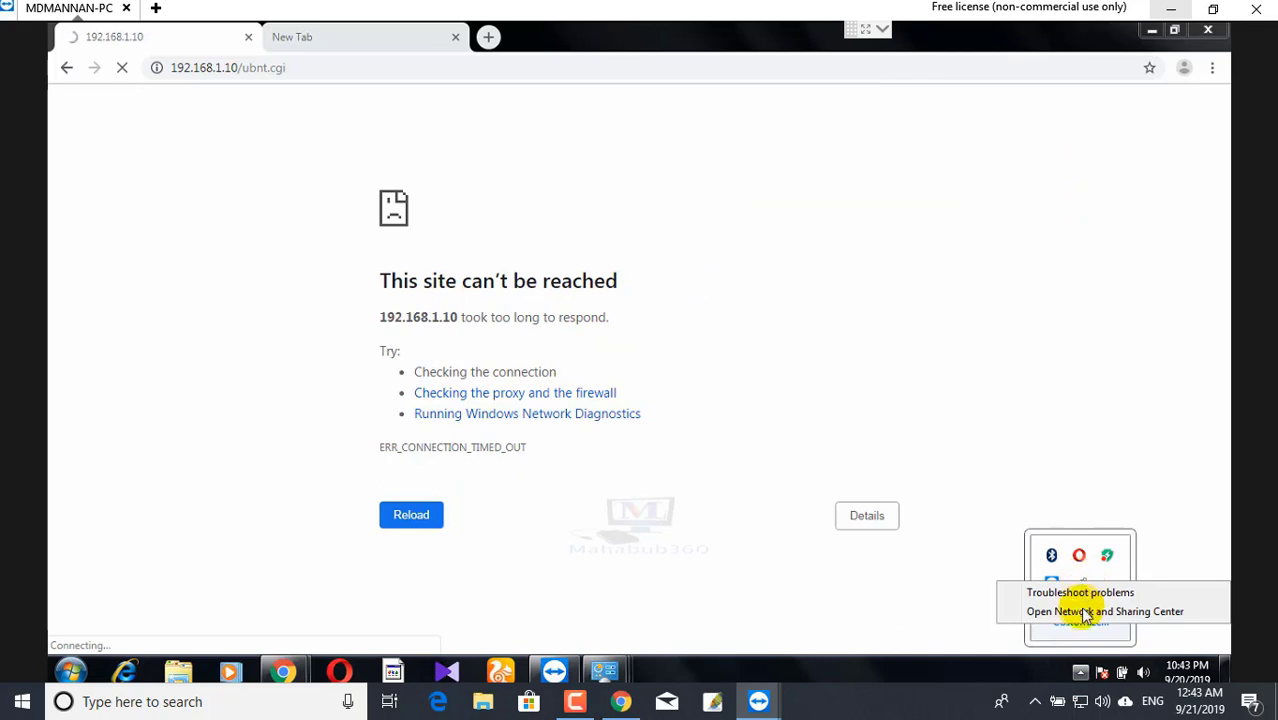
pyautogui.click(1084, 615)
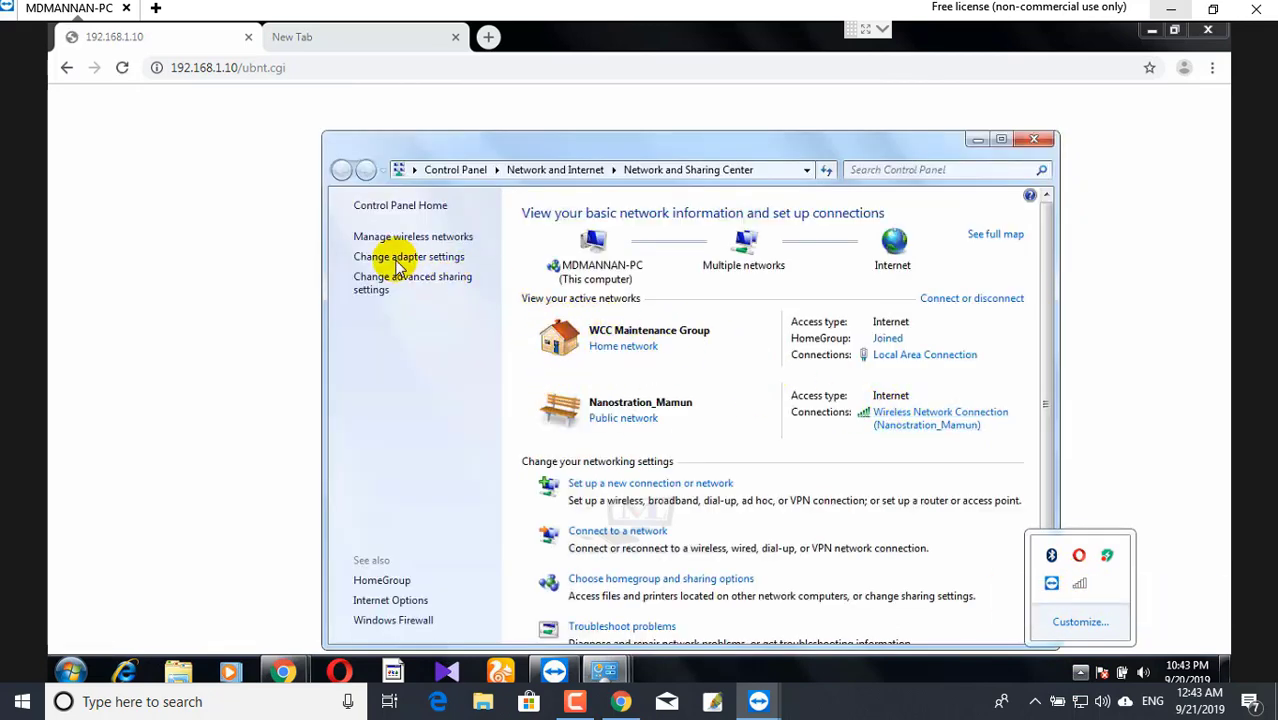
# - Open the Internet Protocol Version 4 properties of the Local Area Connection
pyautogui.click(382, 256)
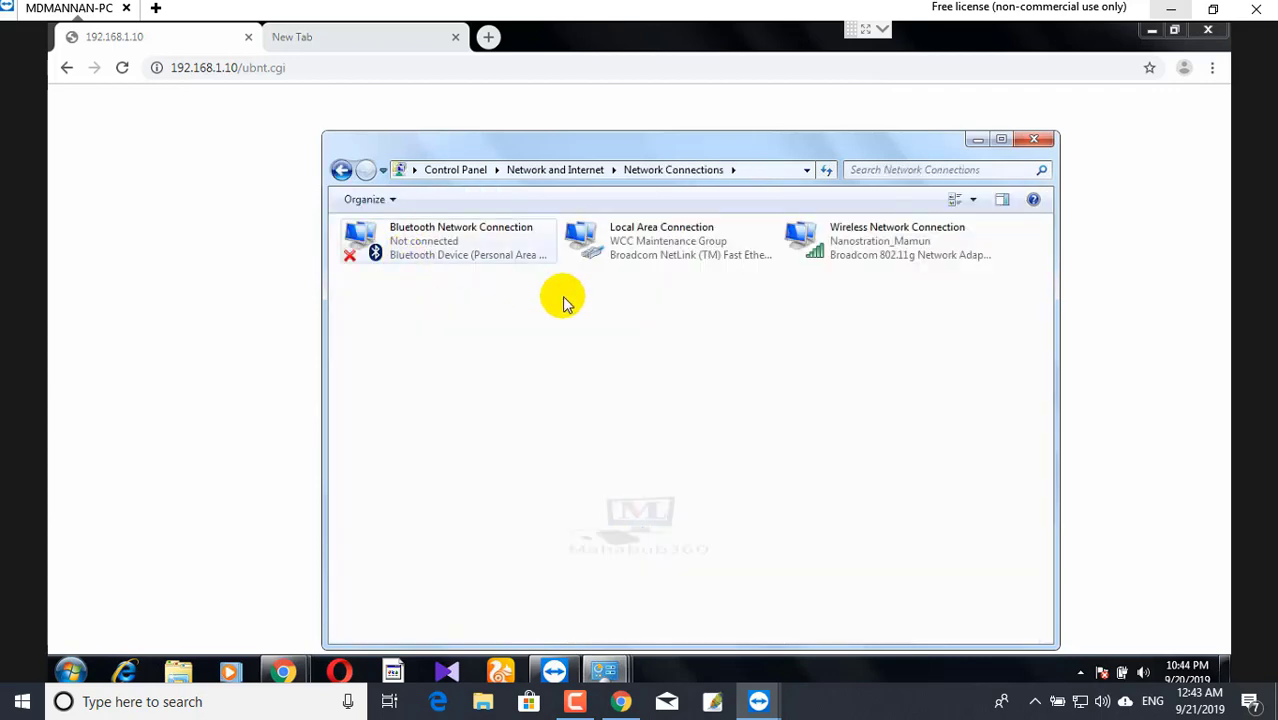
pyautogui.doubleClick(645, 250)
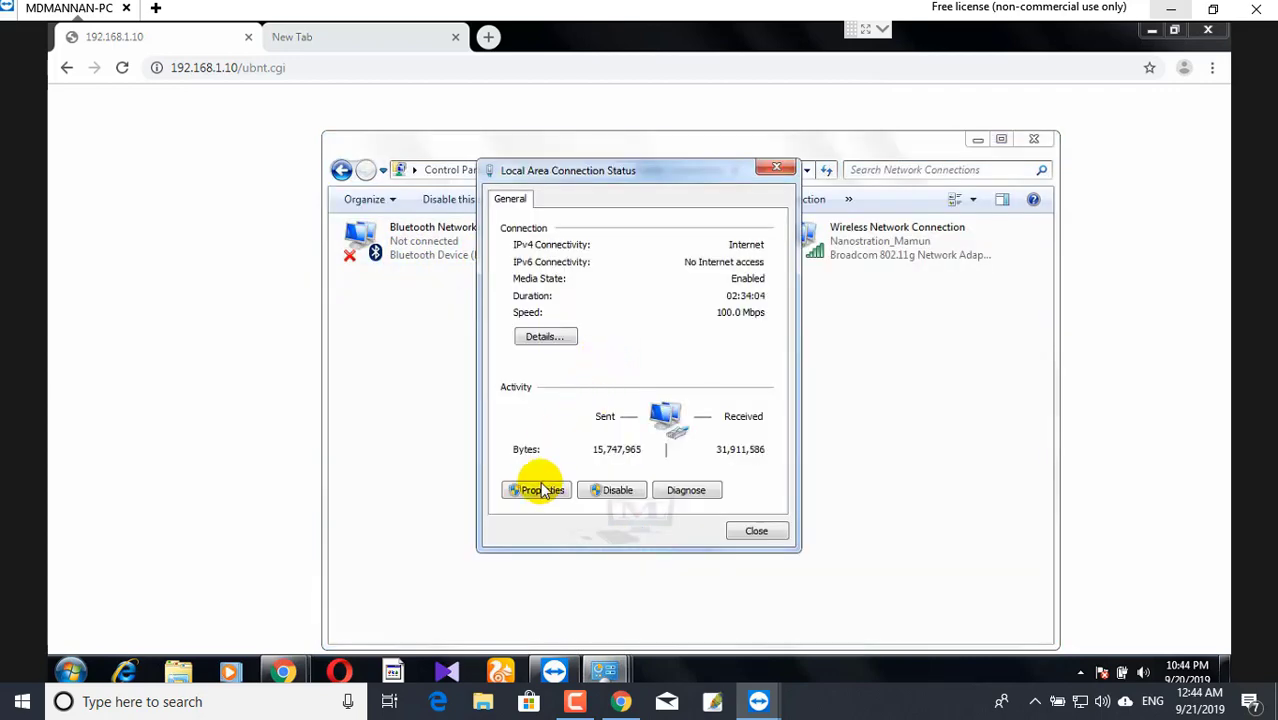
pyautogui.click(542, 489)
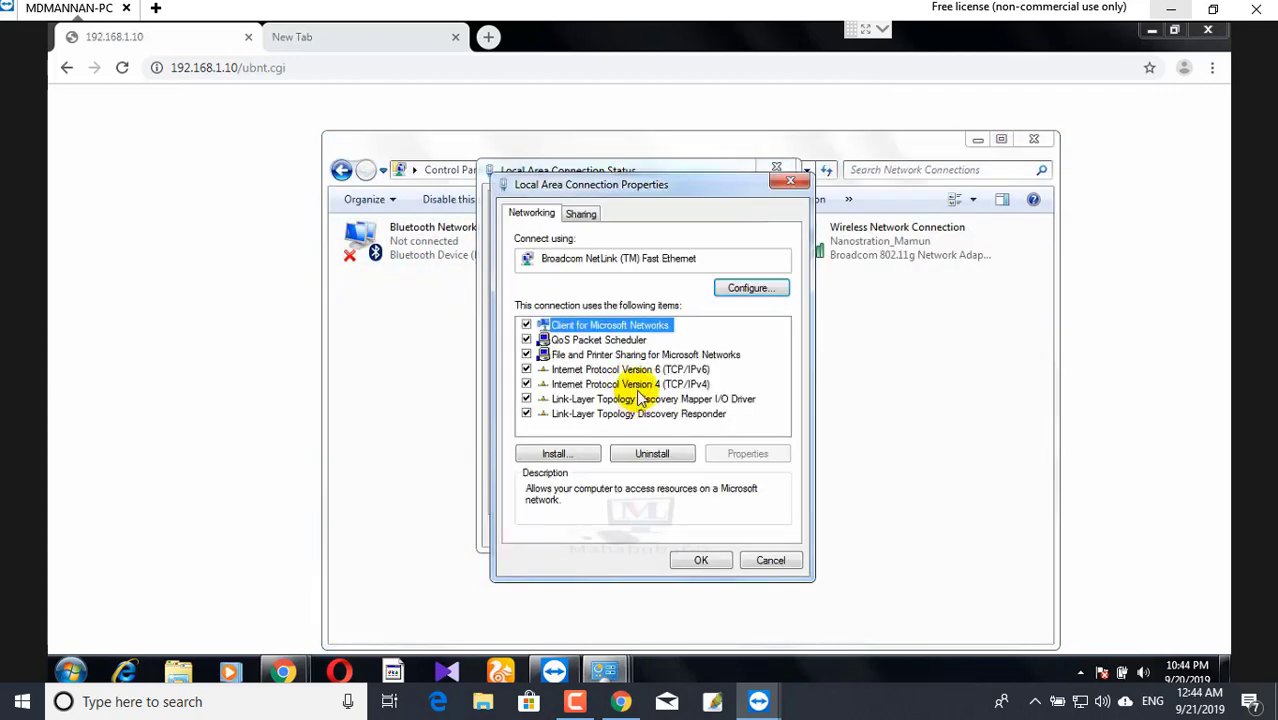
pyautogui.click(638, 399)
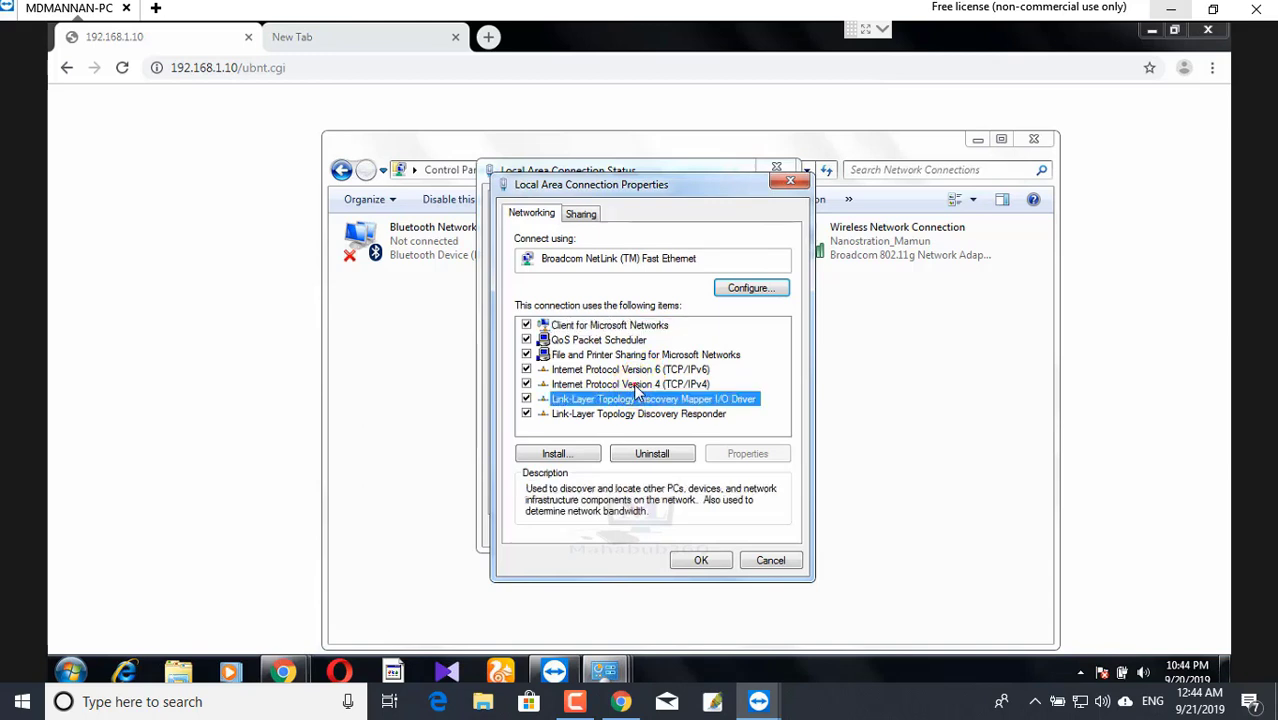
pyautogui.click(635, 384)
pyautogui.doubleClick(638, 384)
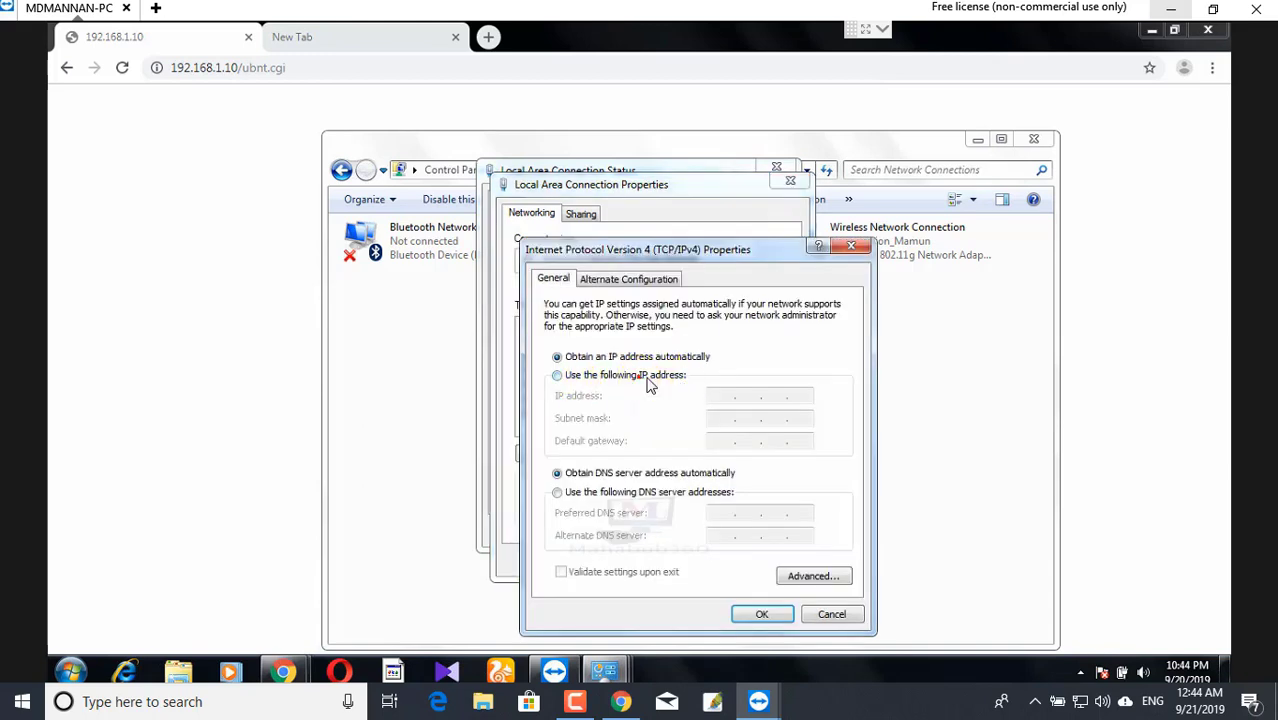
# - Assign static IP 192.168.1.22 with mask 255.255.255.0 and confirm the dialogs
pyautogui.click(649, 384)
pyautogui.click(728, 397)
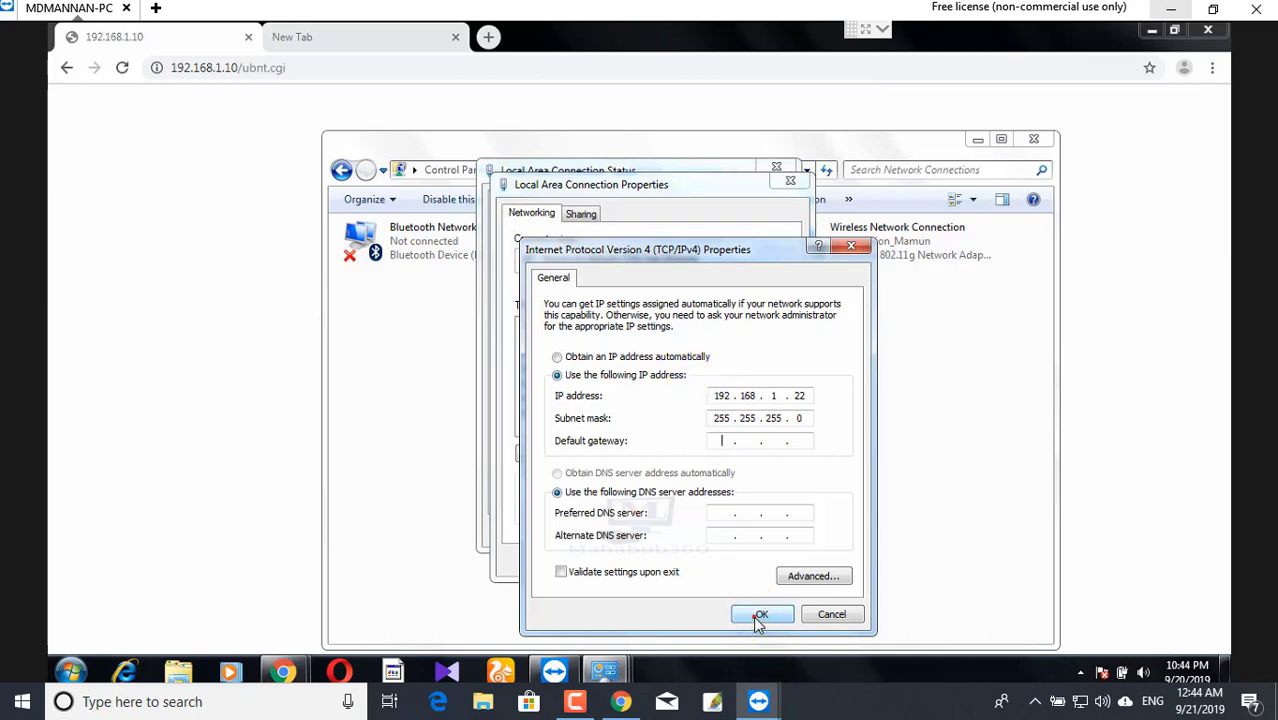
pyautogui.click(759, 615)
pyautogui.click(714, 561)
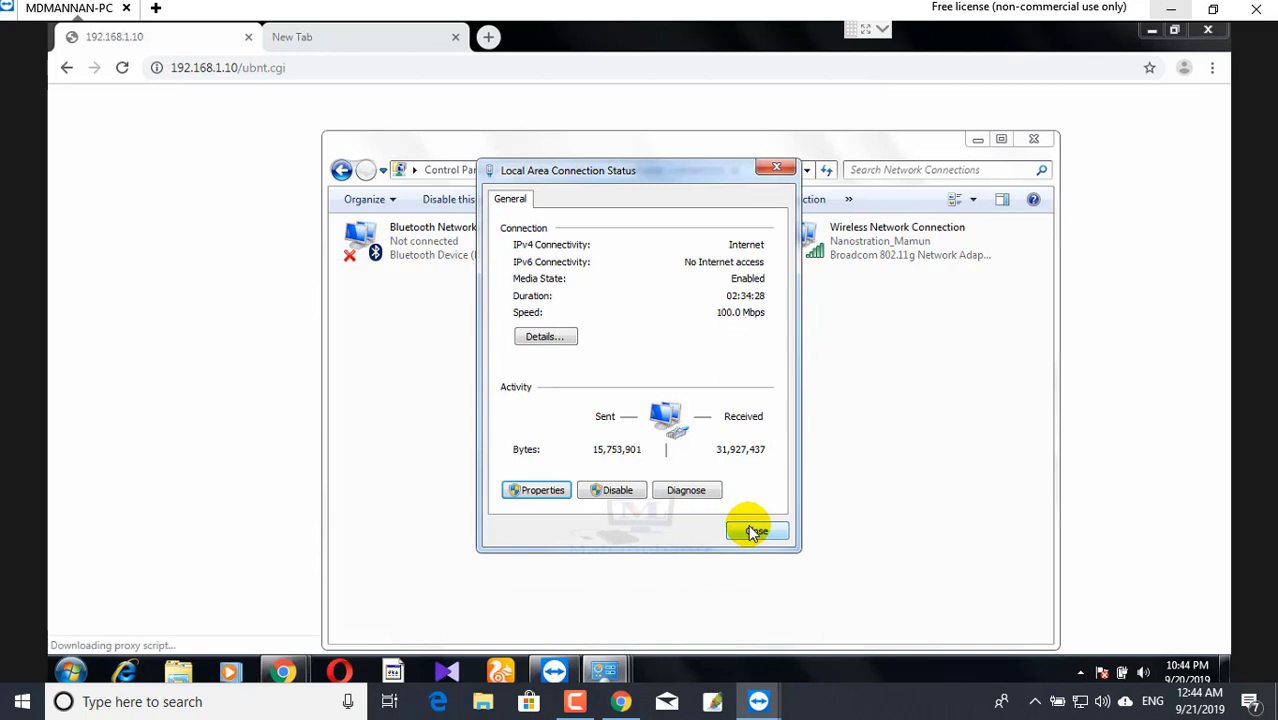
pyautogui.click(752, 532)
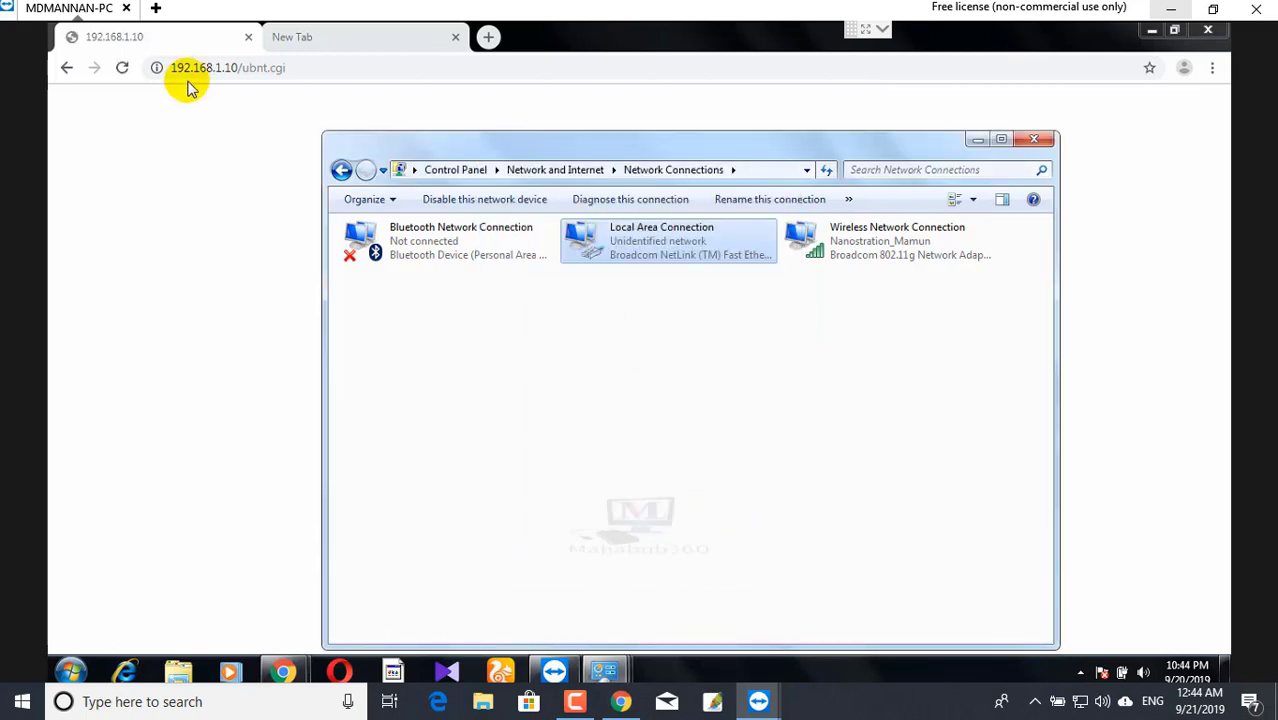
# - Reload 192.168.1.10 in Chrome and check the tray network status
pyautogui.click(295, 68)
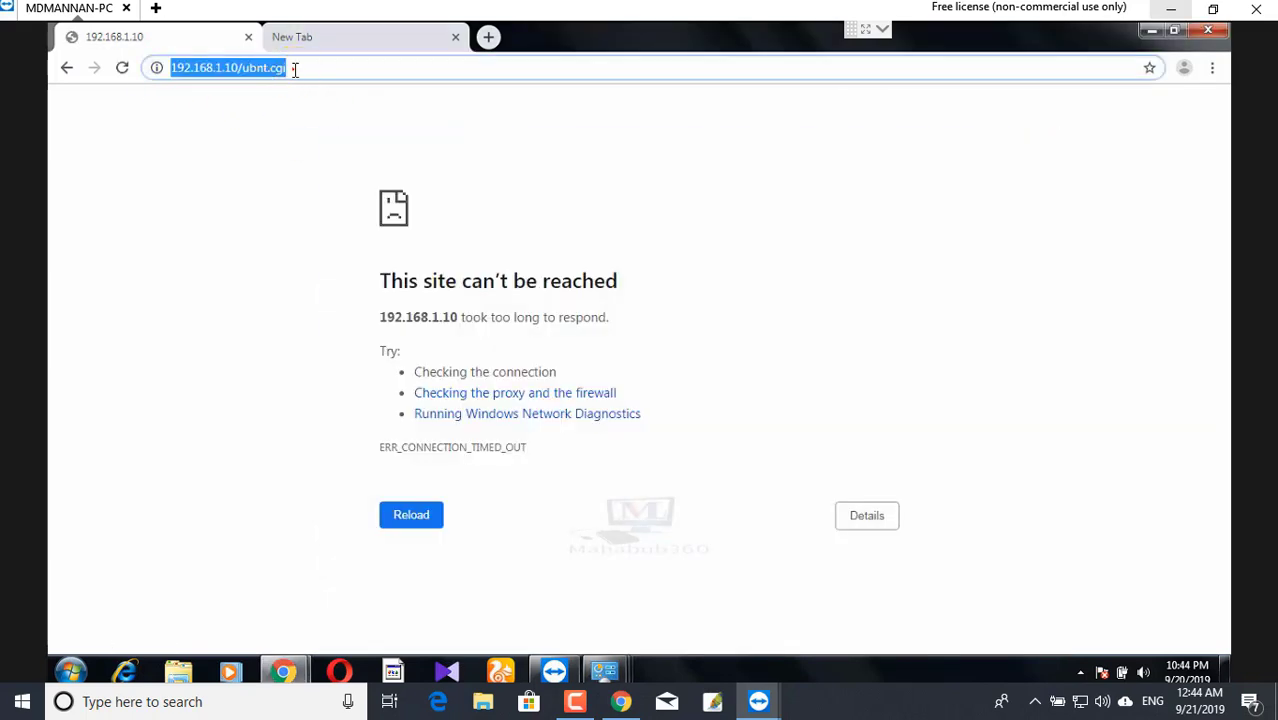
pyautogui.click(295, 68)
pyautogui.press('Return')
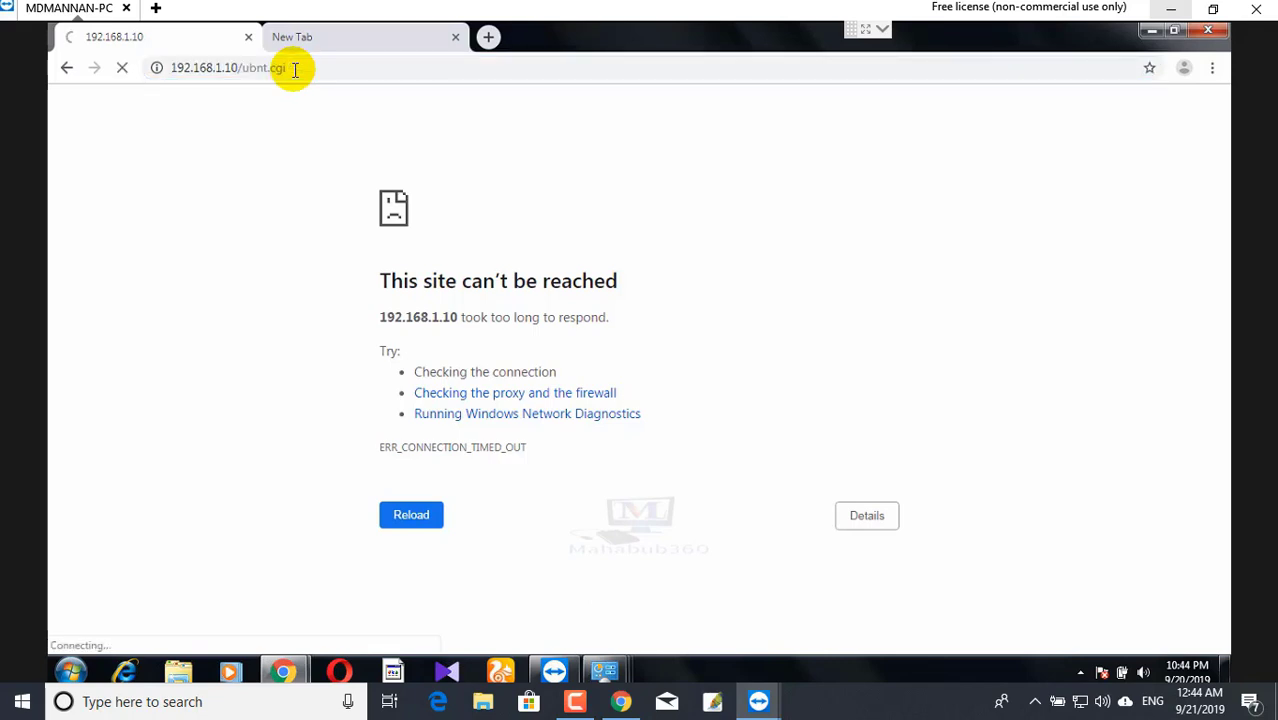
pyautogui.click(1082, 678)
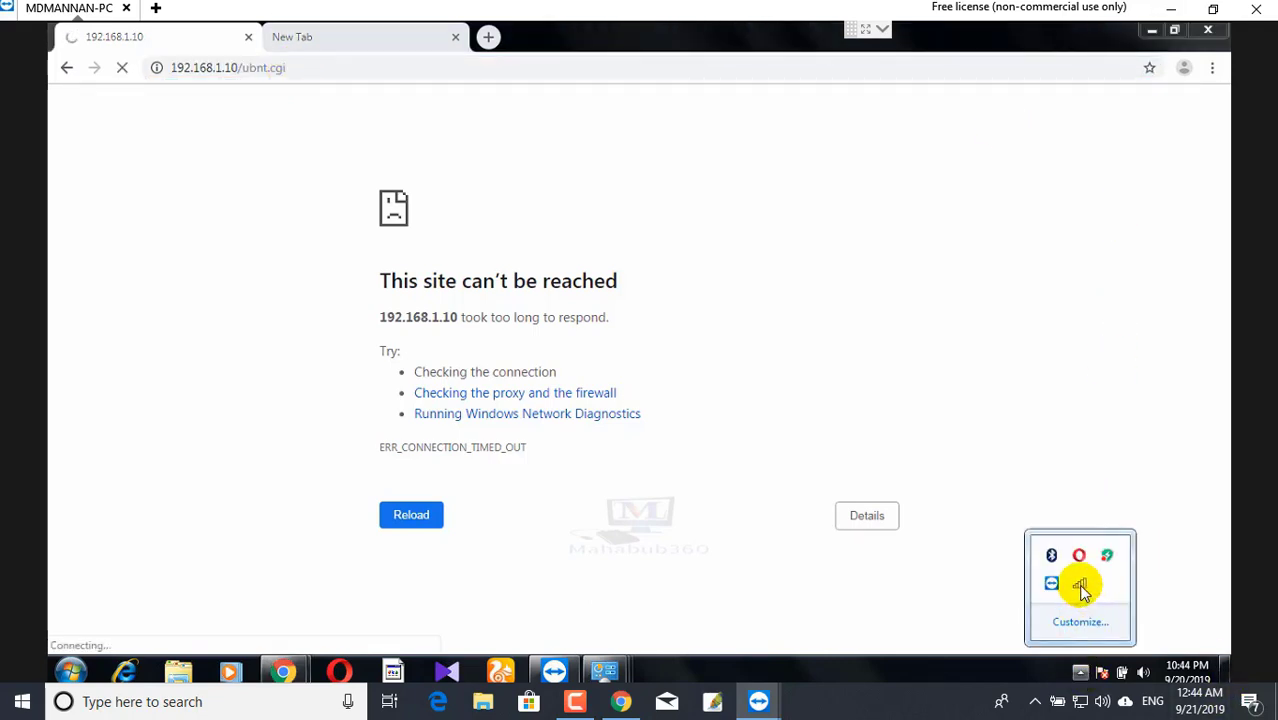
pyautogui.moveTo(1083, 592)
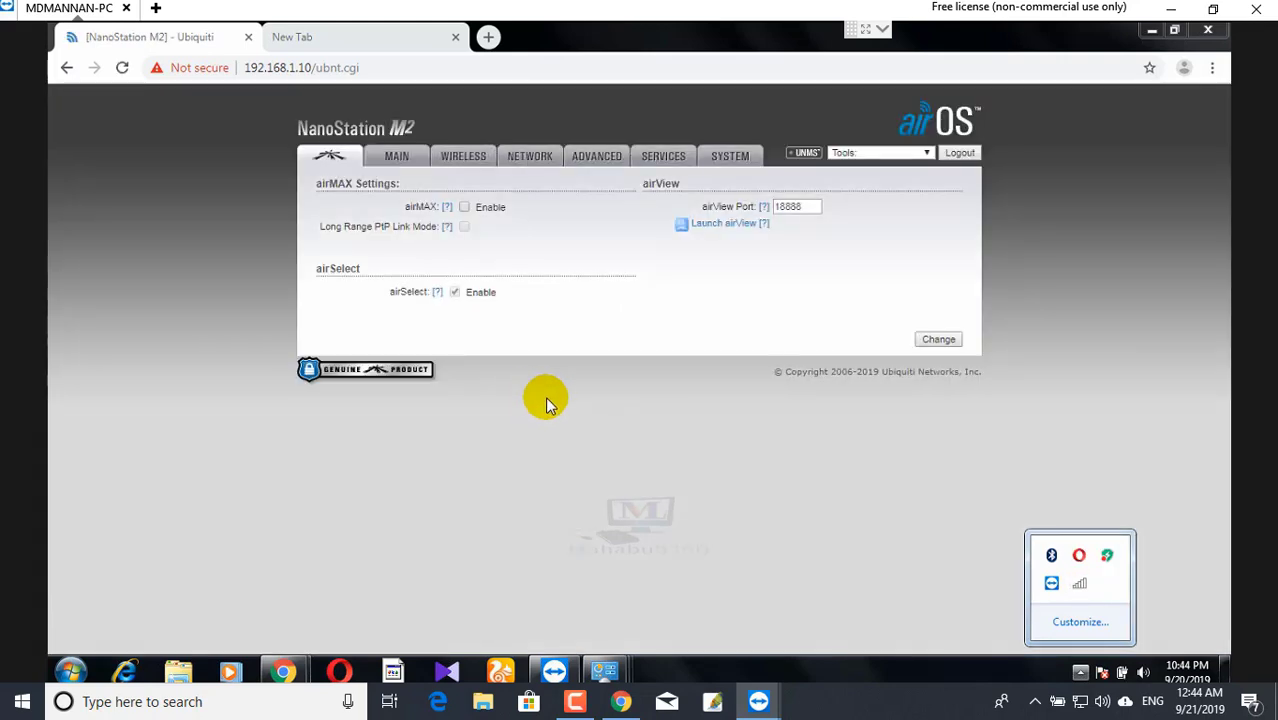
# - Dismiss the hidden-icons popup and expand the system tray icons again
pyautogui.click(547, 403)
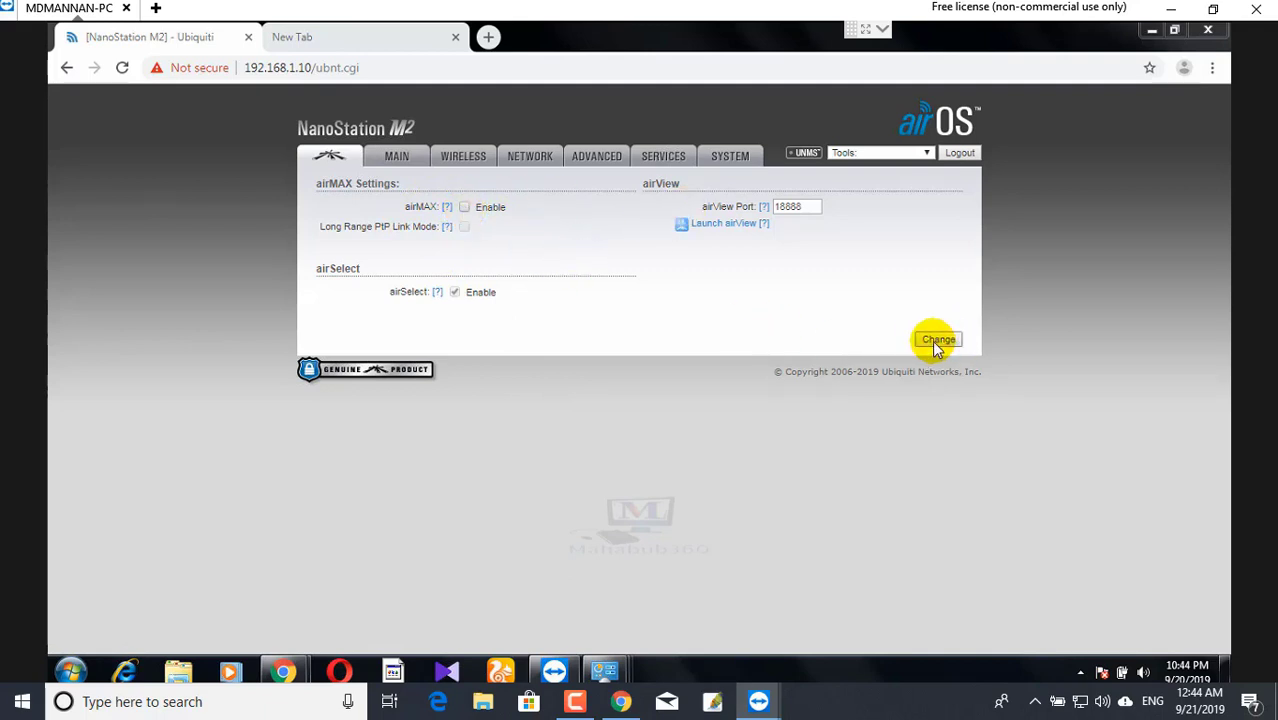
pyautogui.click(1080, 673)
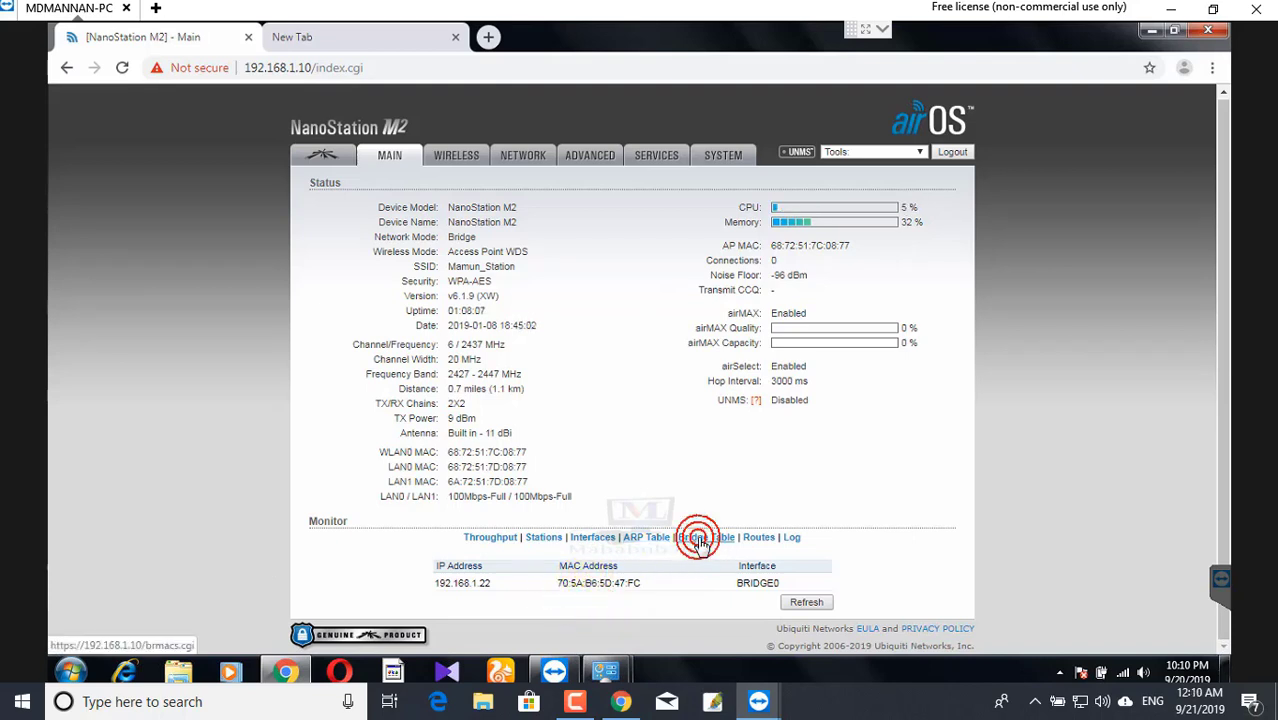
# - View the Bridge Table, Routes and System Log under Monitor, scrolling through each
pyautogui.click(703, 538)
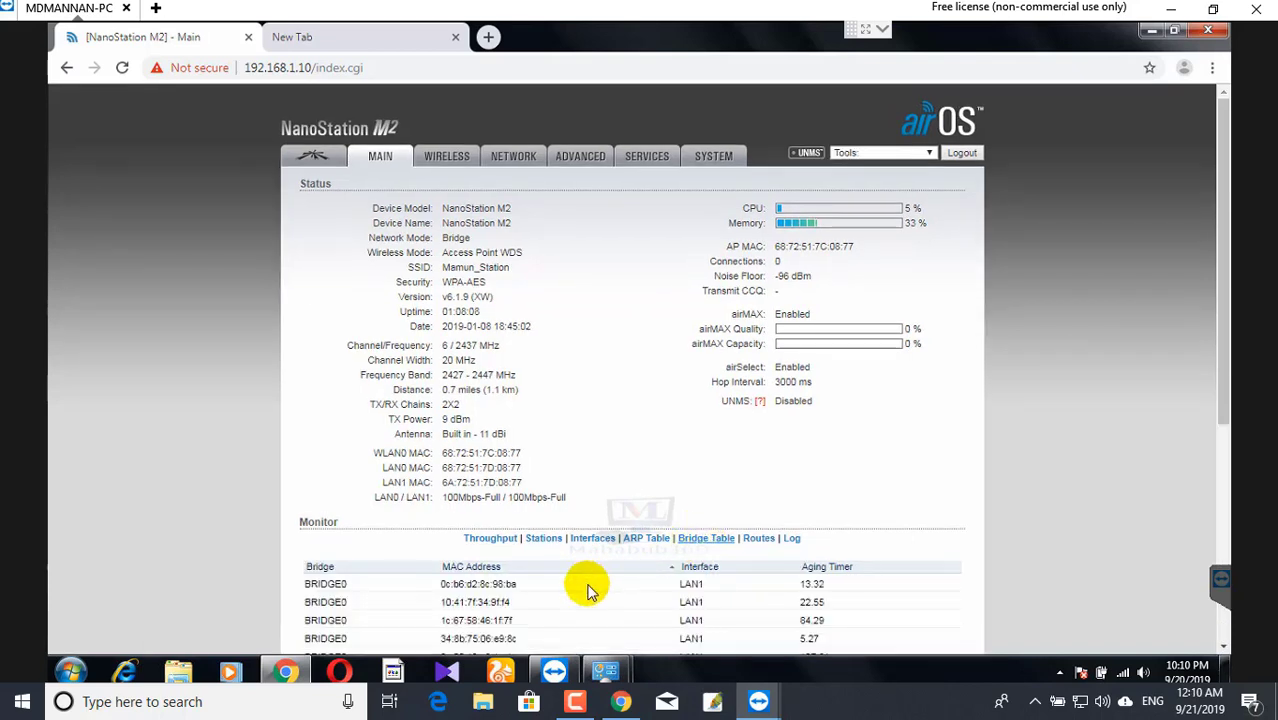
pyautogui.scroll(-1, 268, 620)
pyautogui.scroll(-3, 268, 620)
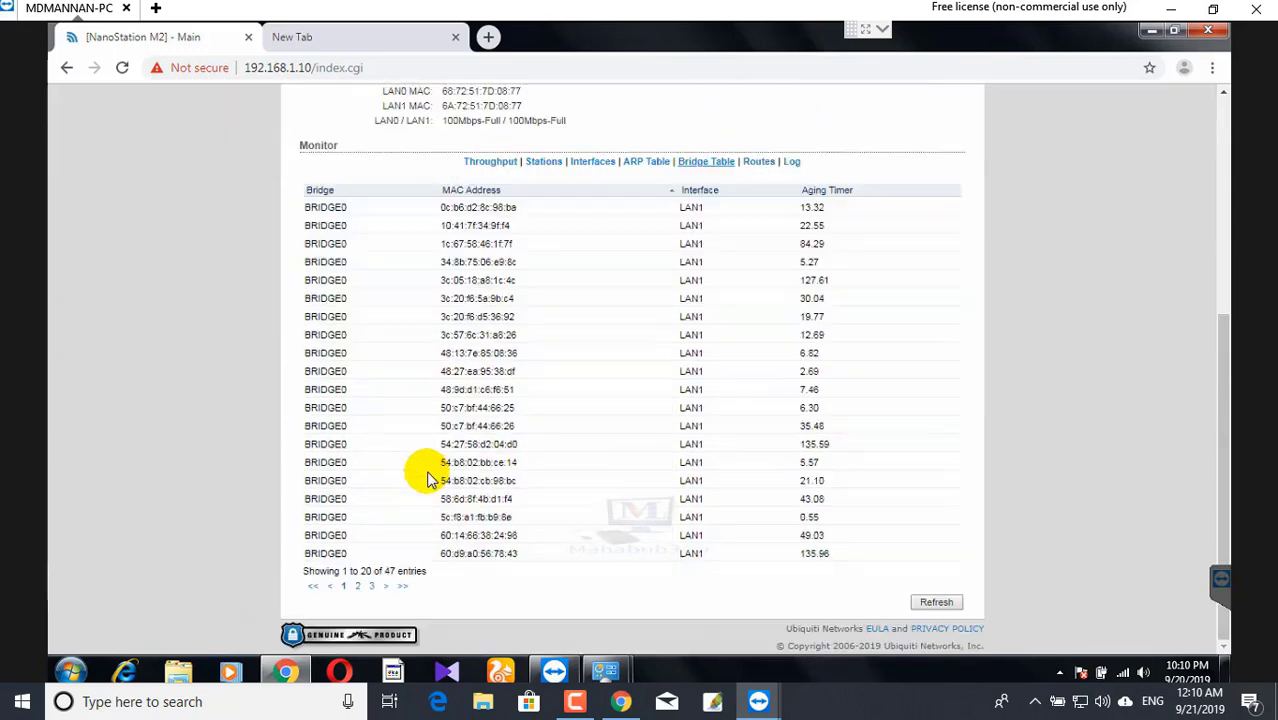
pyautogui.click(760, 164)
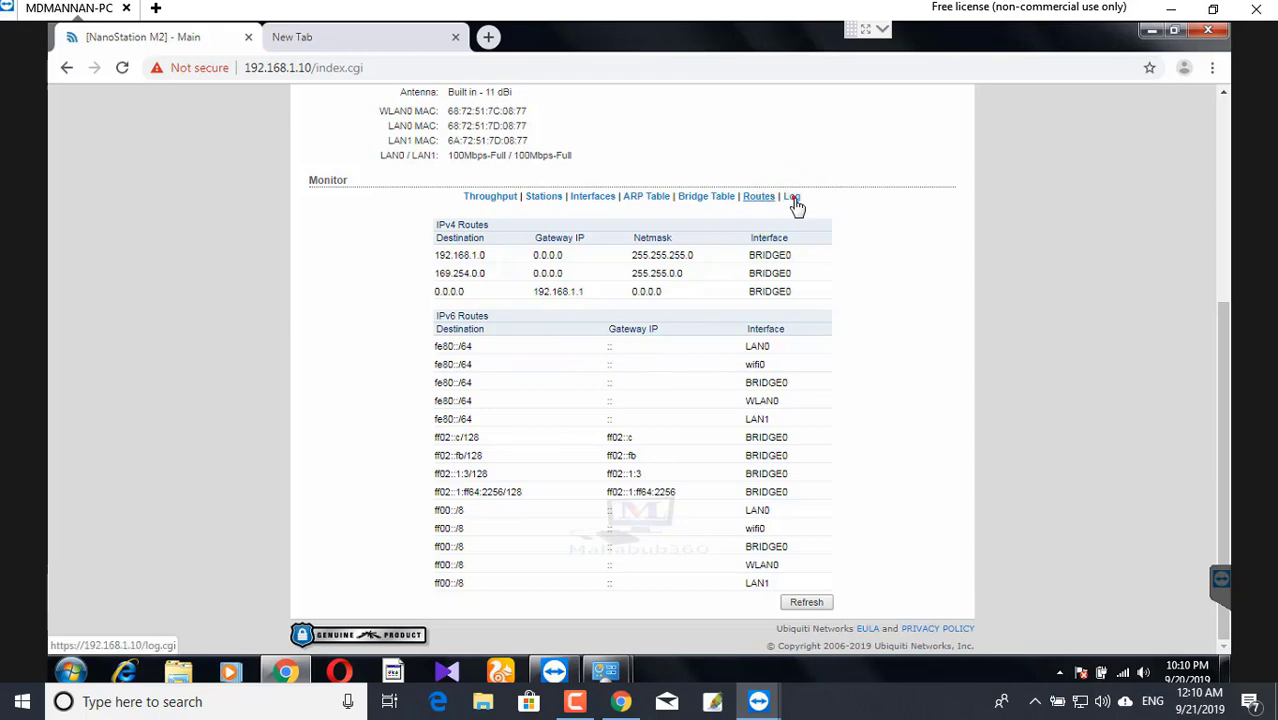
pyautogui.click(793, 198)
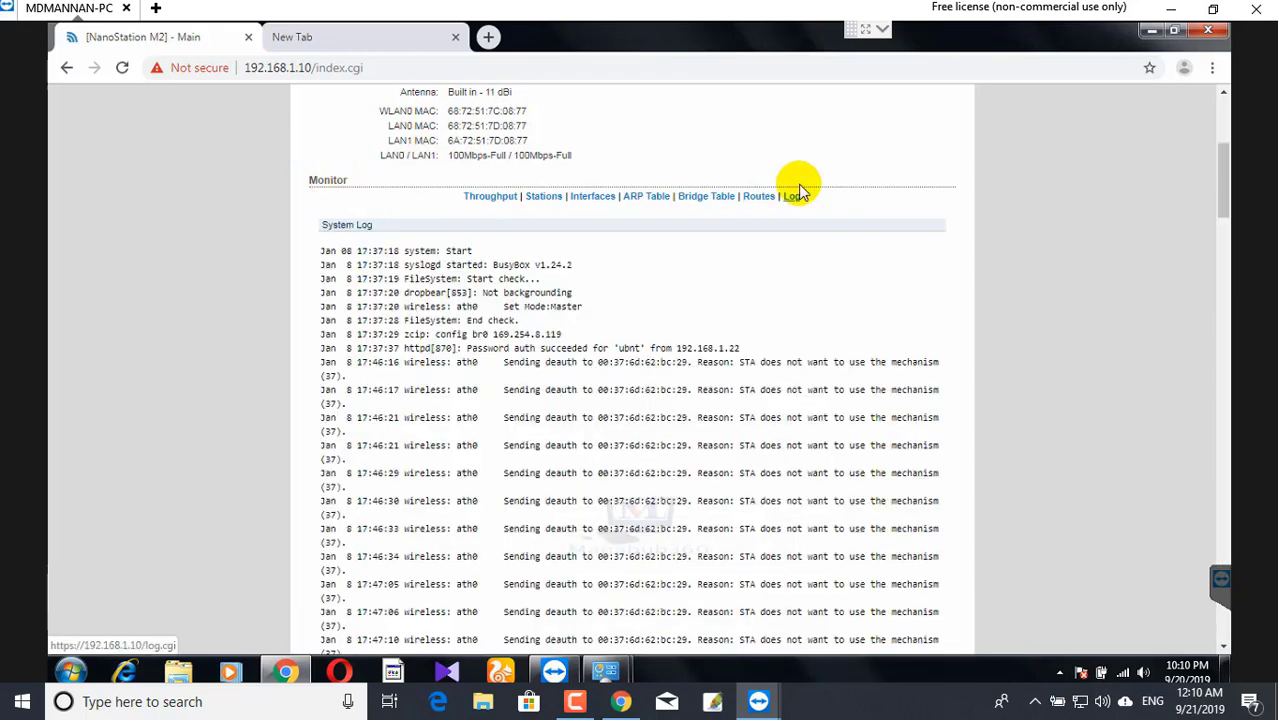
pyautogui.scroll(-5, 577, 494)
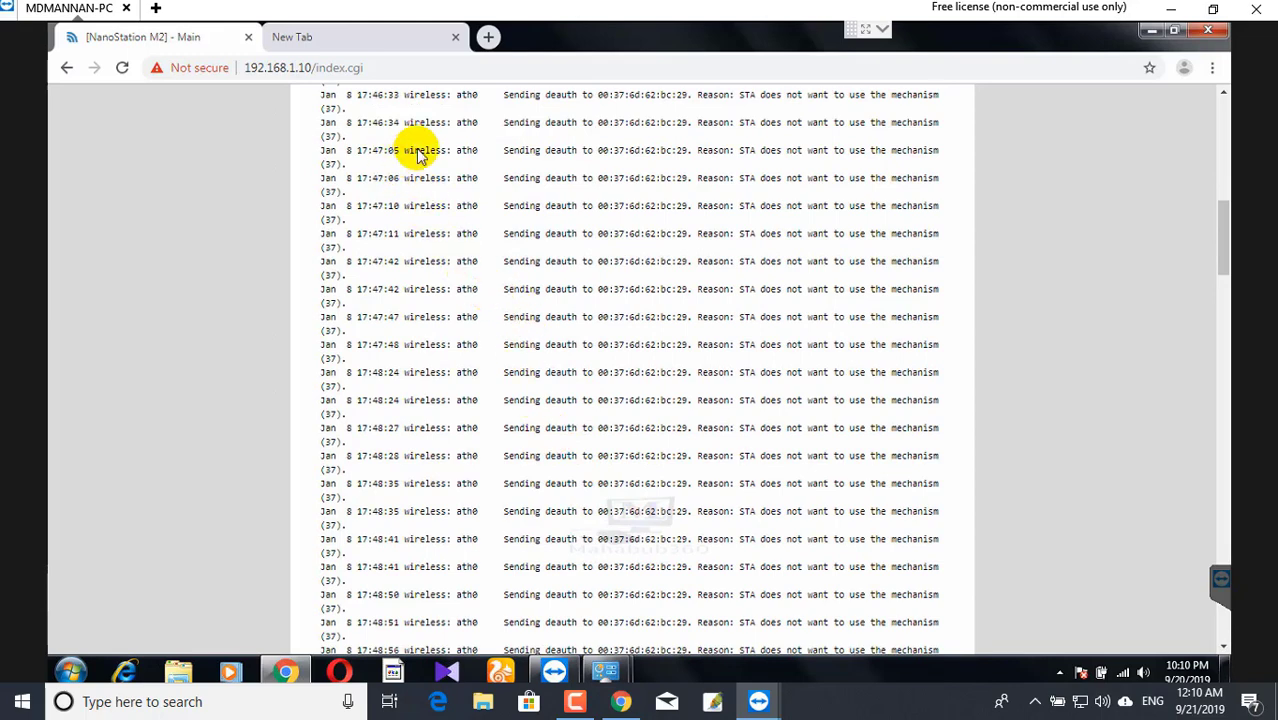
pyautogui.scroll(10, 342, 433)
pyautogui.scroll(1, 478, 478)
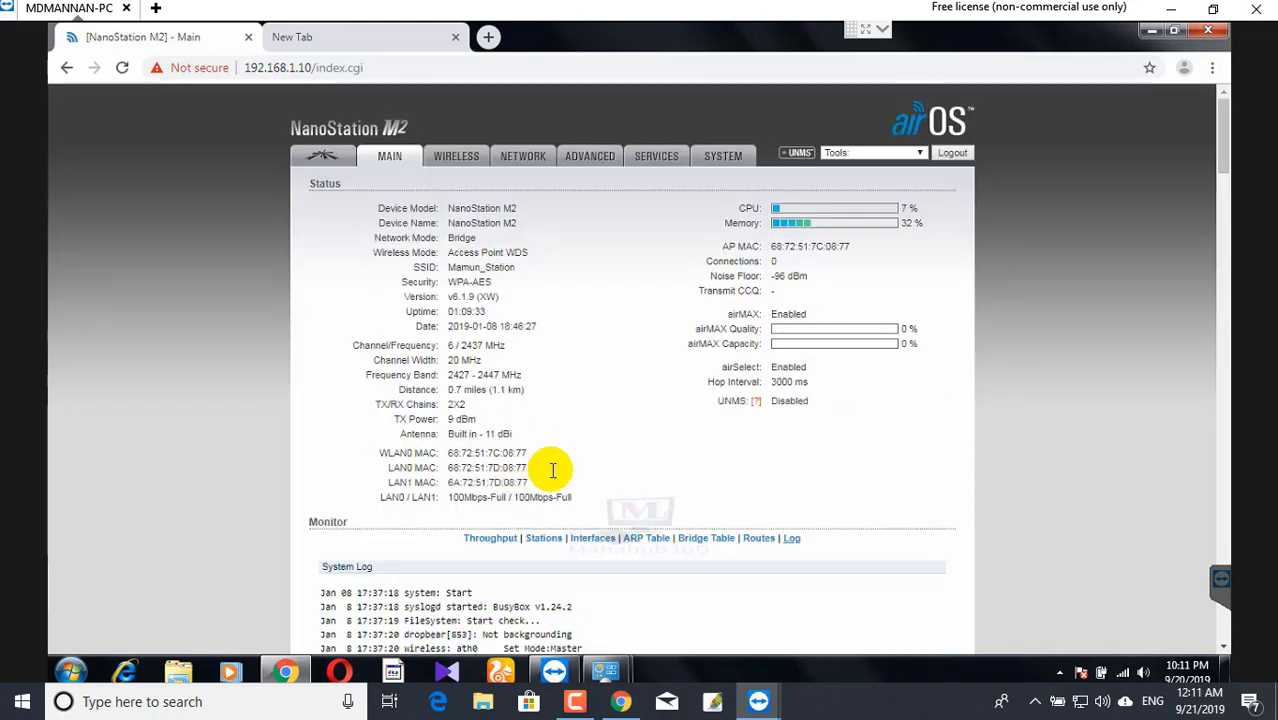